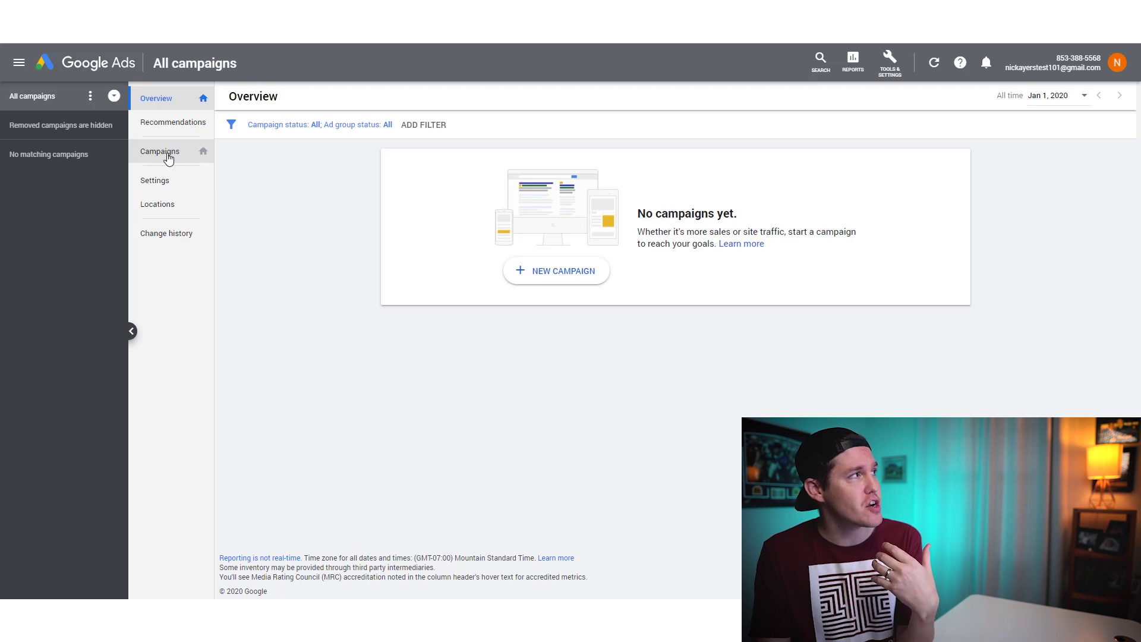
Start creating a new campaign from the Campaigns page.
{"action": "left_click", "coordinate": [167, 158]}
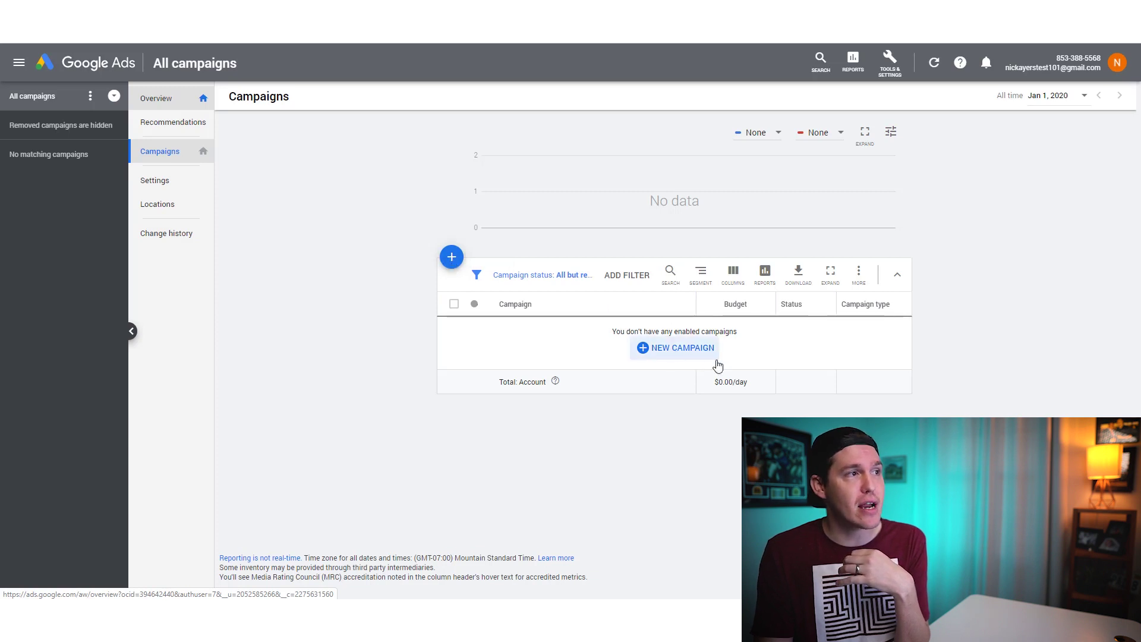
{"action": "left_click", "coordinate": [451, 259]}
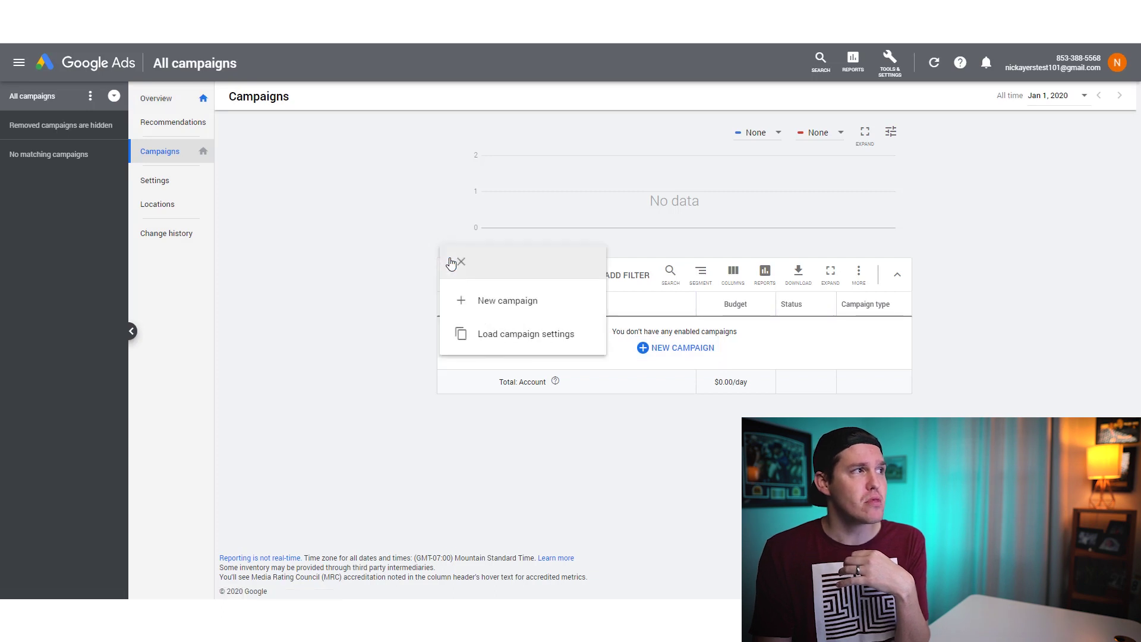
{"action": "left_click", "coordinate": [513, 306]}
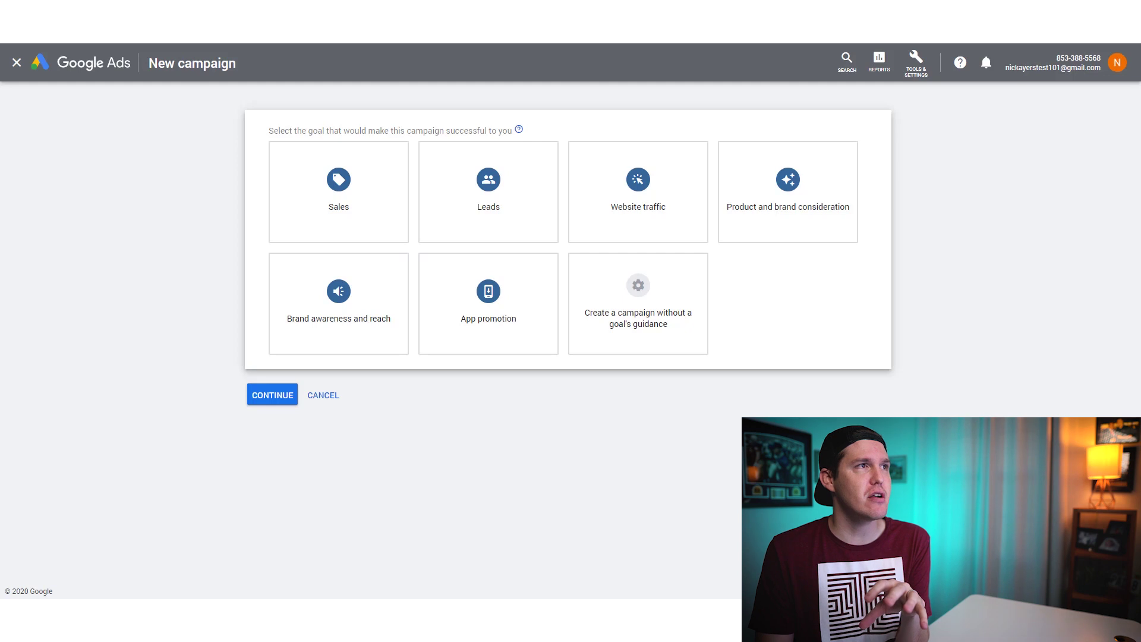
Choose the Product and brand consideration goal and a Video campaign with the Influence consideration subtype, and continue to the campaign setup.
{"action": "mouse_move", "coordinate": [792, 204]}
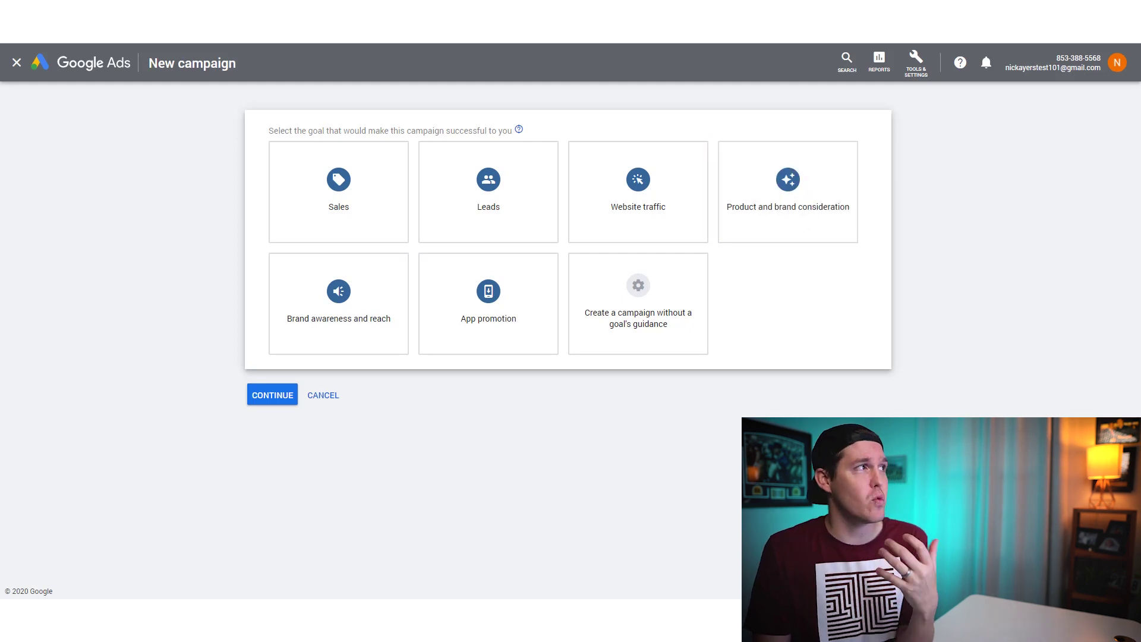
{"action": "mouse_move", "coordinate": [364, 202]}
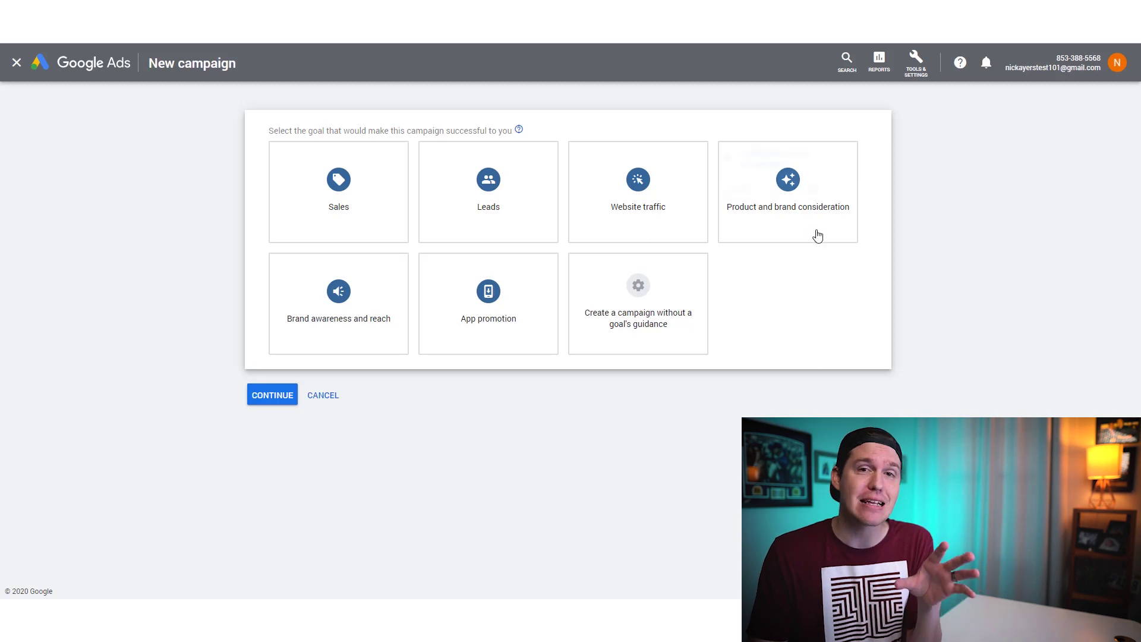
{"action": "left_click", "coordinate": [807, 204]}
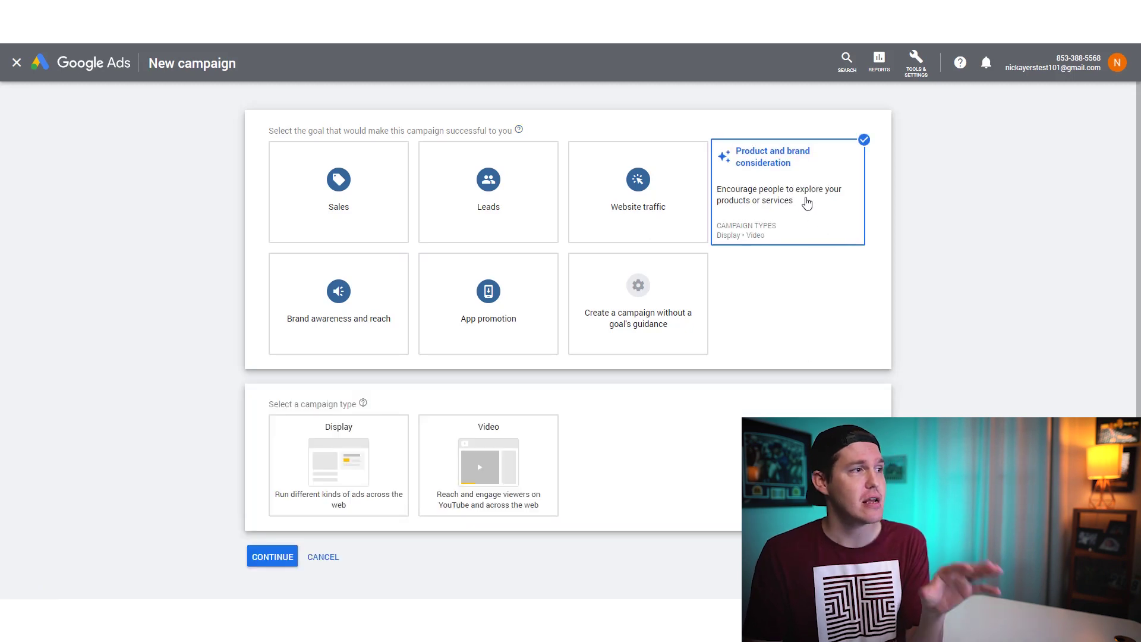
{"action": "scroll", "coordinate": [570, 339], "scroll_direction": "down", "scroll_amount": 1}
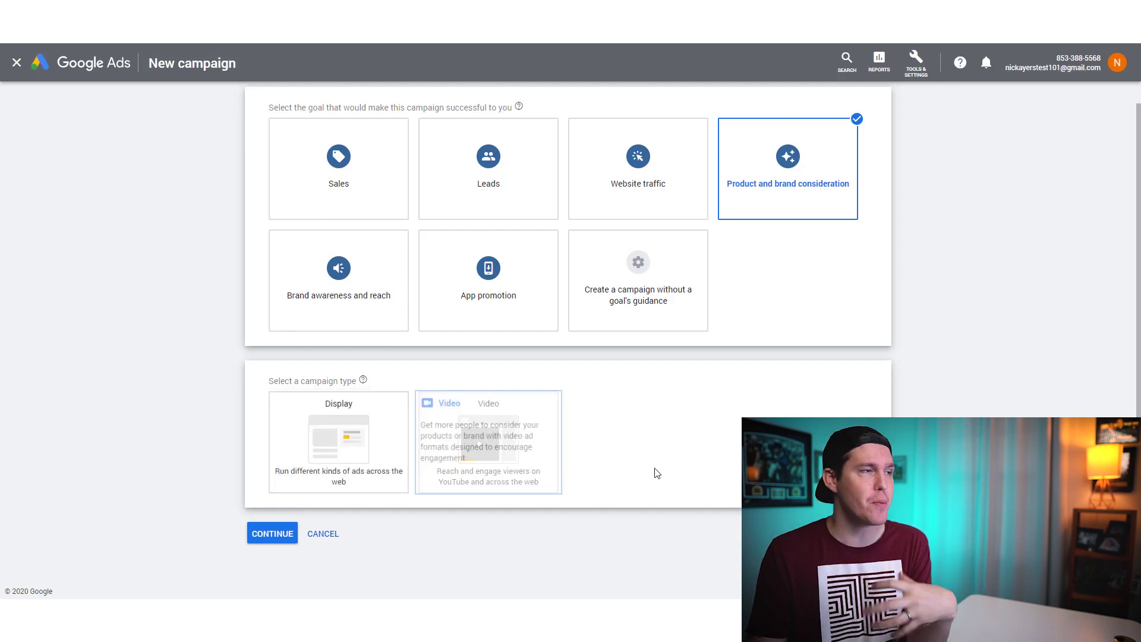
{"action": "left_click", "coordinate": [514, 451]}
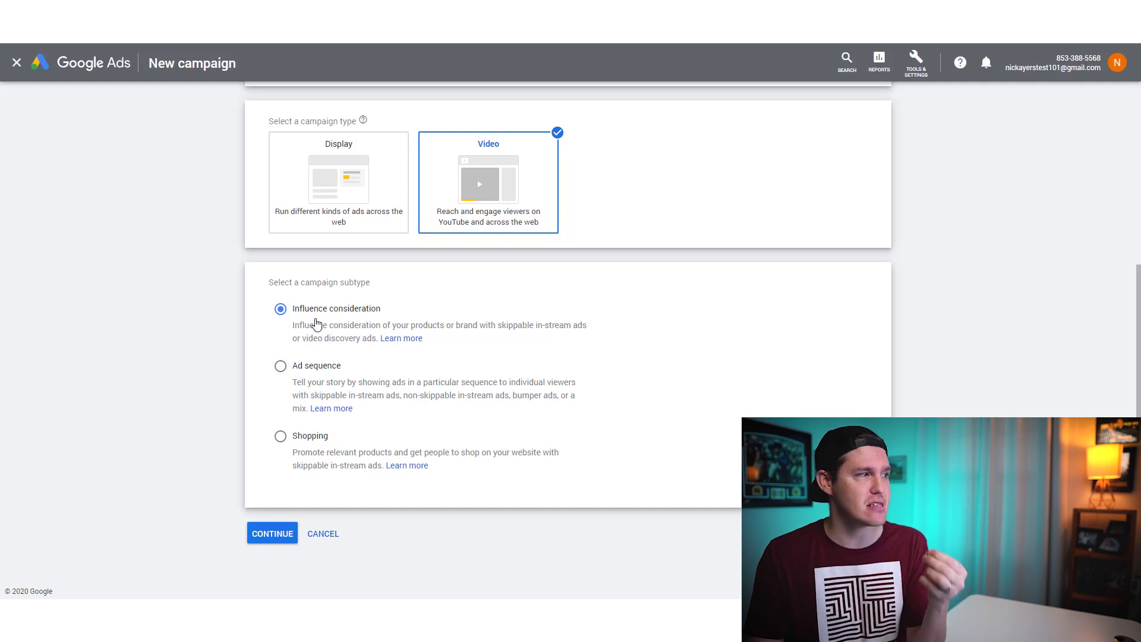
{"action": "left_click", "coordinate": [263, 539]}
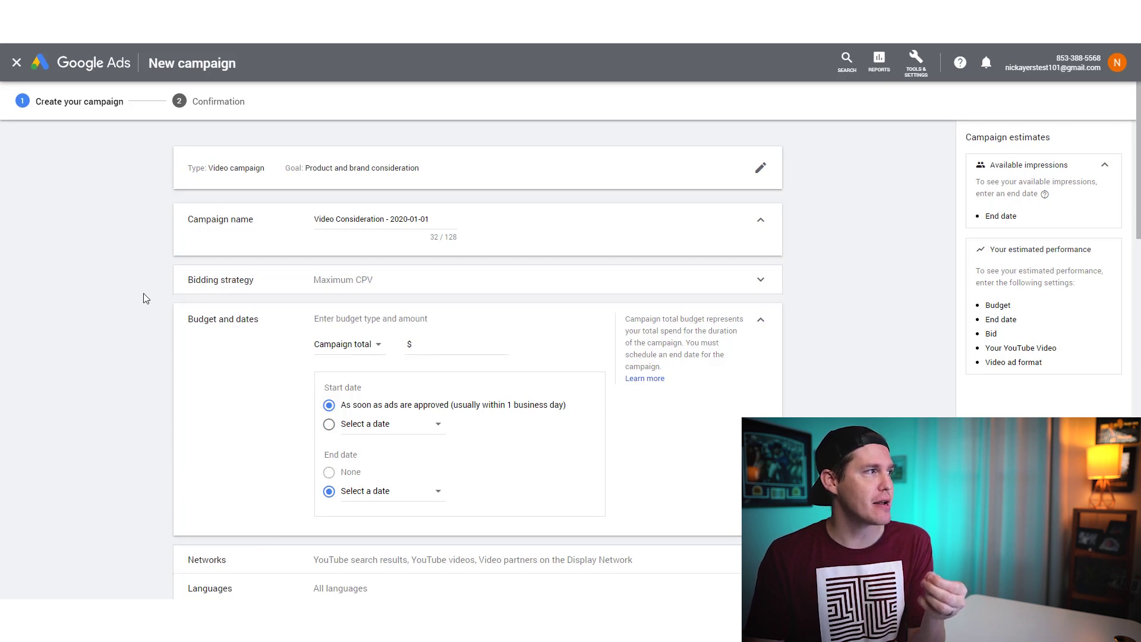
Rename the campaign as "Test Ad".
{"action": "scroll", "coordinate": [143, 294], "scroll_direction": "down", "scroll_amount": 15}
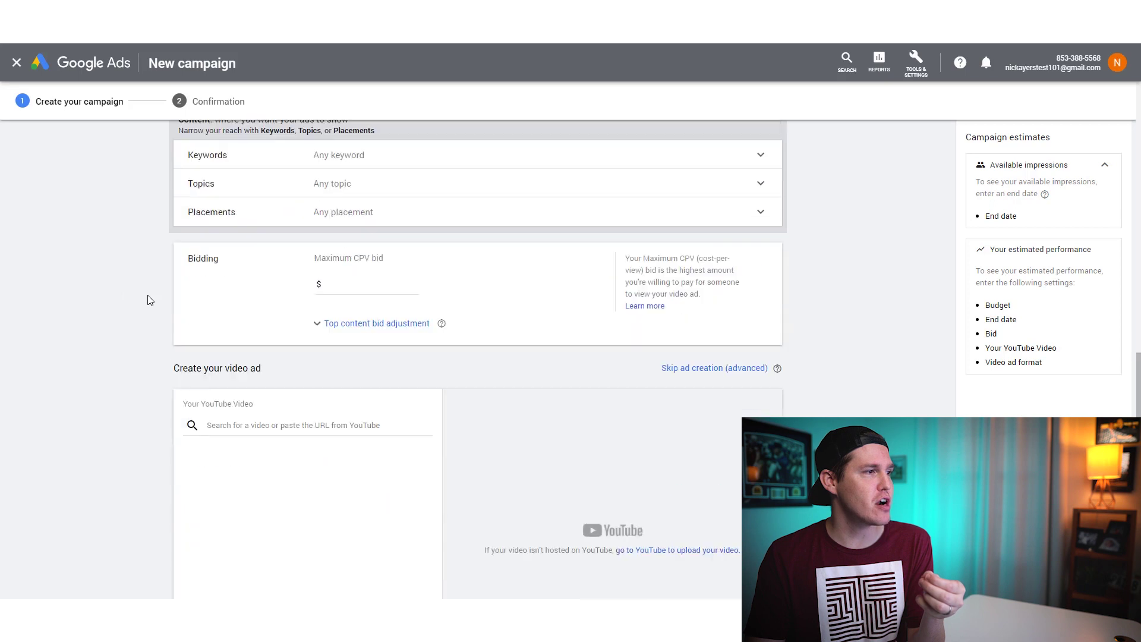
{"action": "scroll", "coordinate": [150, 300], "scroll_direction": "down", "scroll_amount": 6}
{"action": "scroll", "coordinate": [150, 301], "scroll_direction": "up", "scroll_amount": 13}
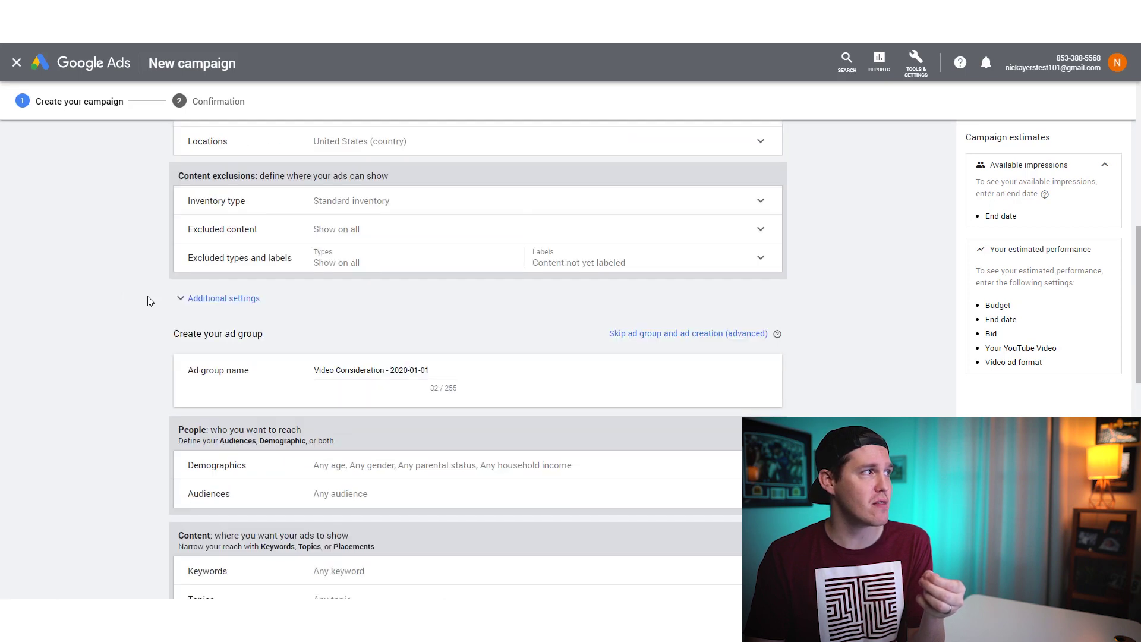
{"action": "scroll", "coordinate": [150, 301], "scroll_direction": "up", "scroll_amount": 8}
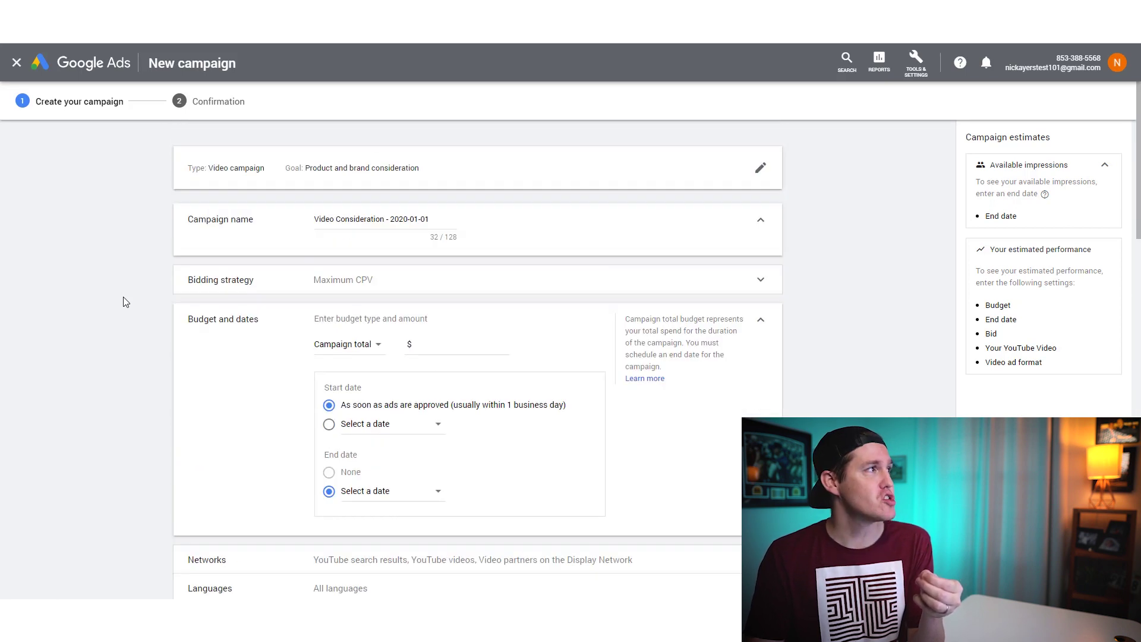
{"action": "double_click", "coordinate": [354, 220]}
{"action": "triple_click", "coordinate": [354, 220]}
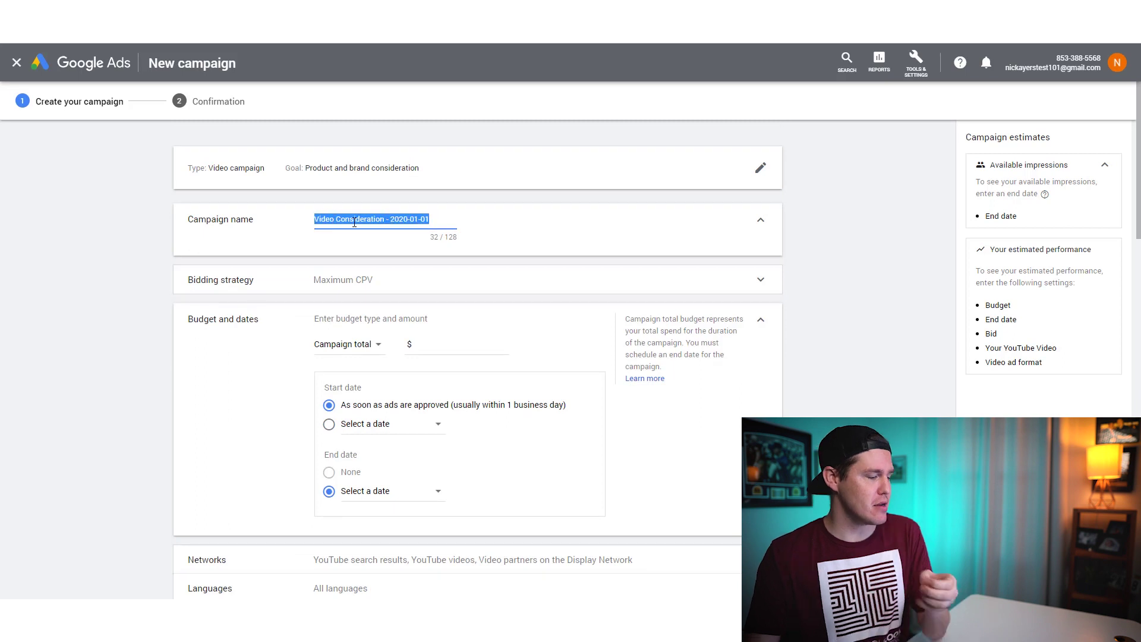
{"action": "key", "text": "Caps_Lock"}
{"action": "type", "text": "T"}
{"action": "key", "text": "Caps_Lock"}
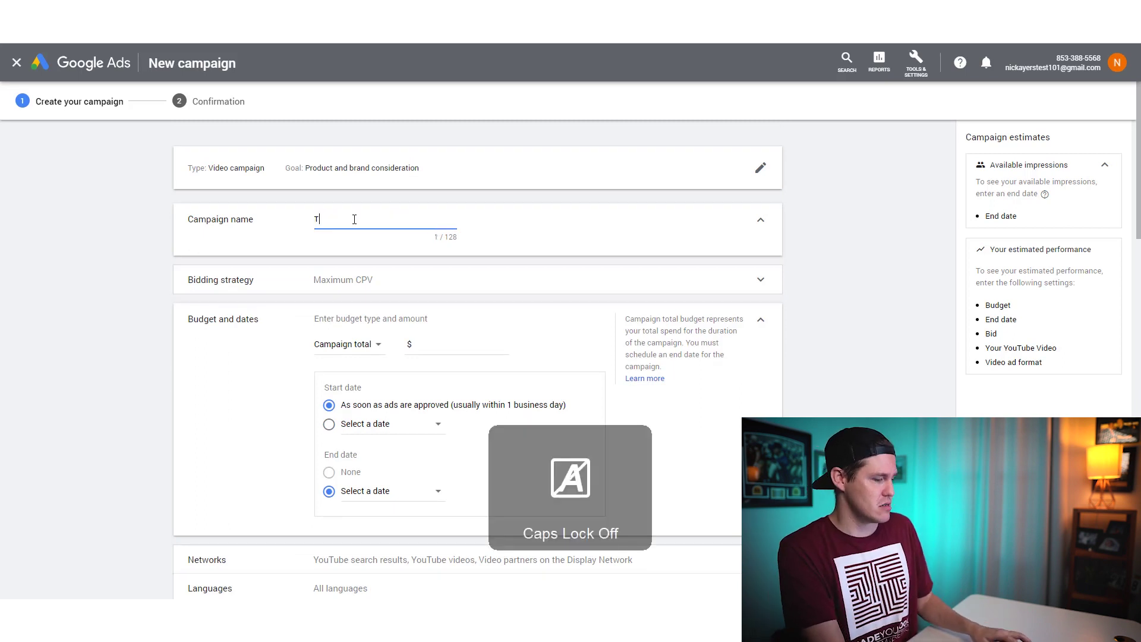
{"action": "type", "text": "est"}
{"action": "key", "text": "Caps_Lock"}
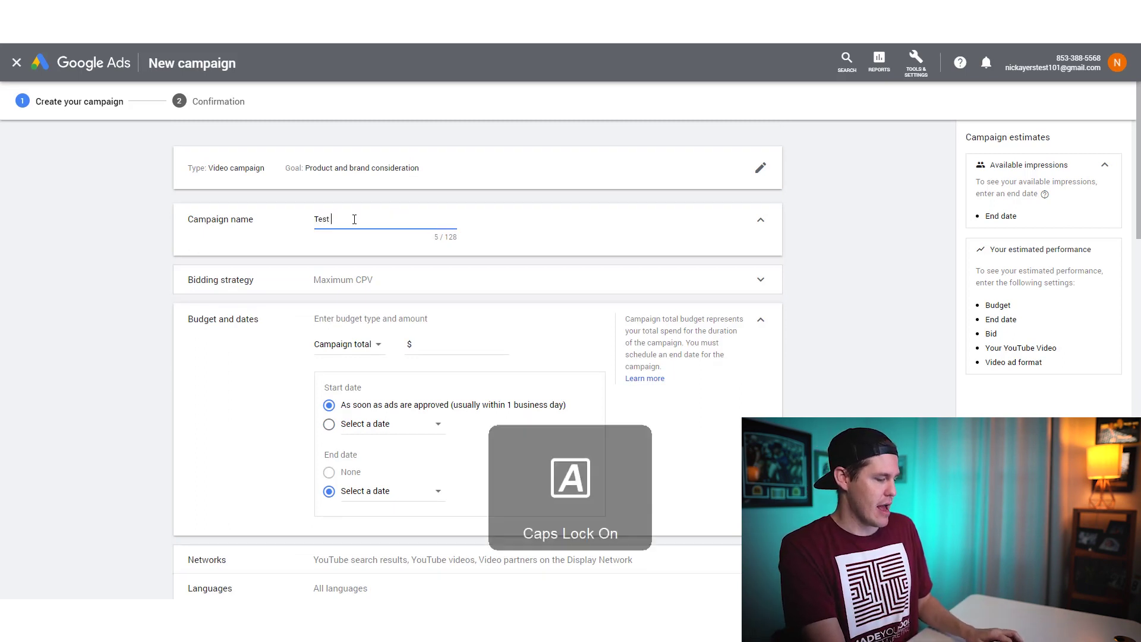
{"action": "type", "text": "AS"}
{"action": "key", "text": "Caps_Lock"}
{"action": "key", "text": "BackSpace"}
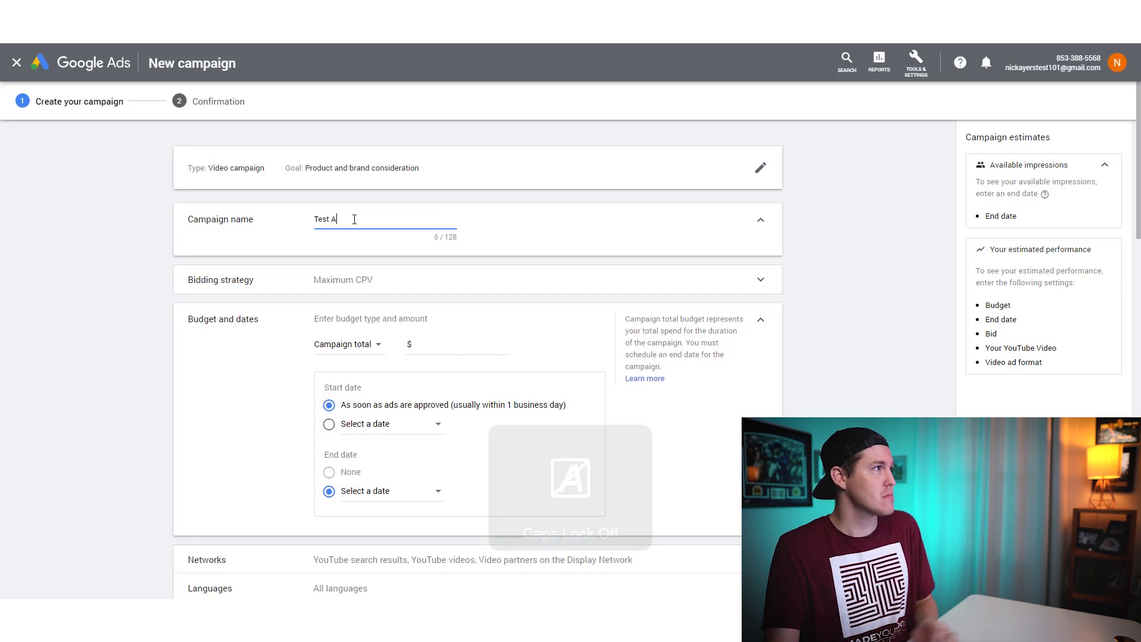
{"action": "type", "text": "d"}
Expand the bidding strategy details and set the campaign budget to a daily amount of $10.00.
{"action": "left_click", "coordinate": [330, 285]}
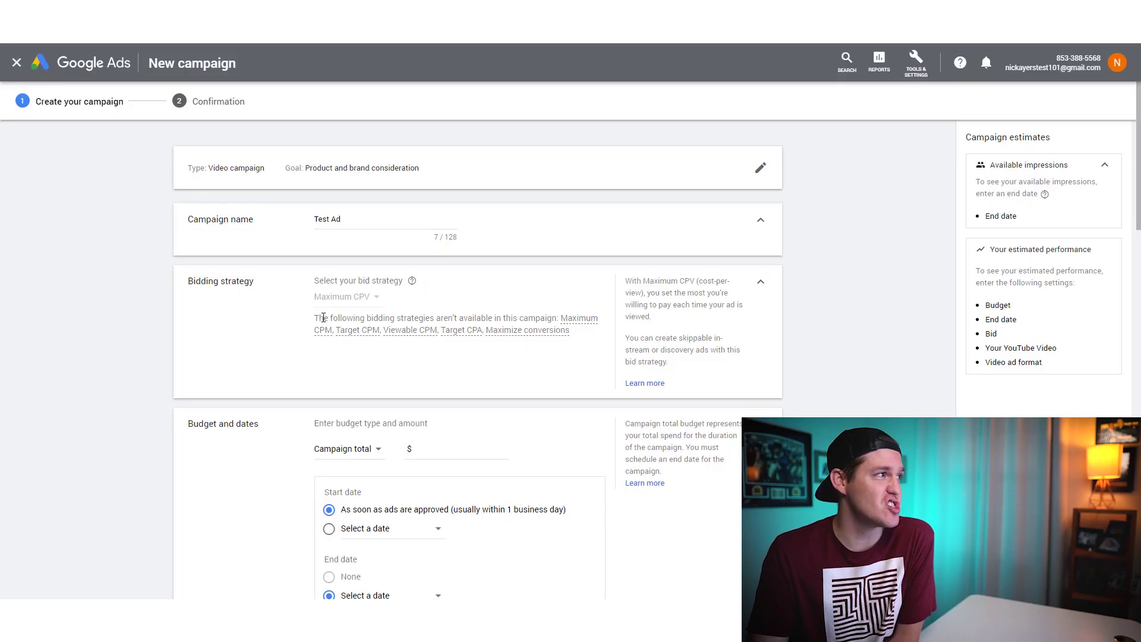
{"action": "scroll", "coordinate": [241, 408], "scroll_direction": "down", "scroll_amount": 1}
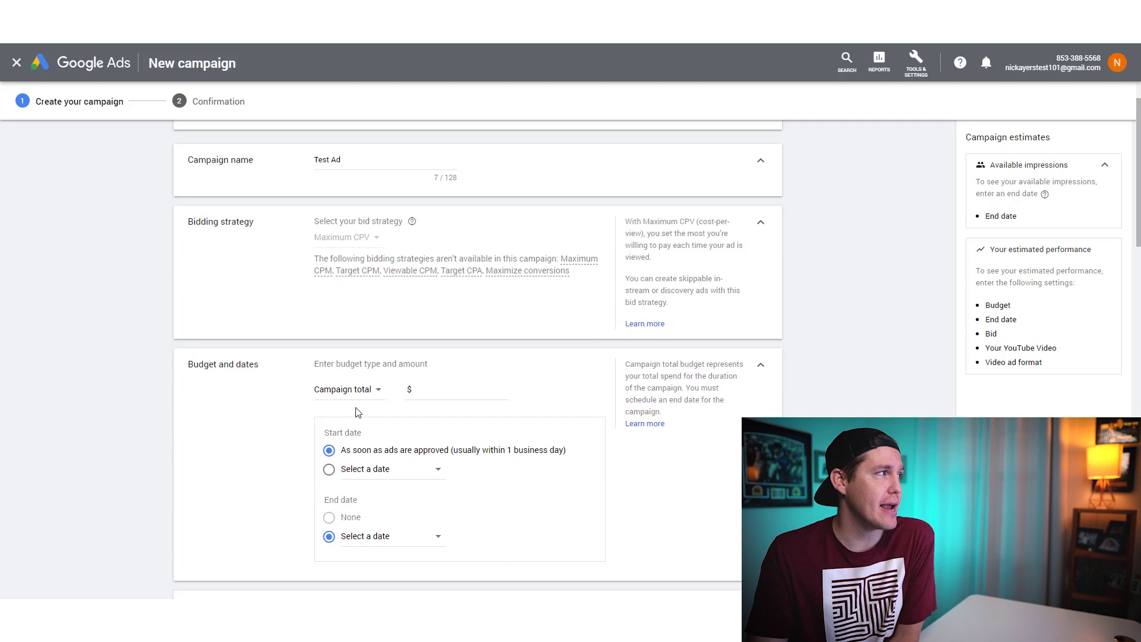
{"action": "scroll", "coordinate": [226, 382], "scroll_direction": "down", "scroll_amount": 1}
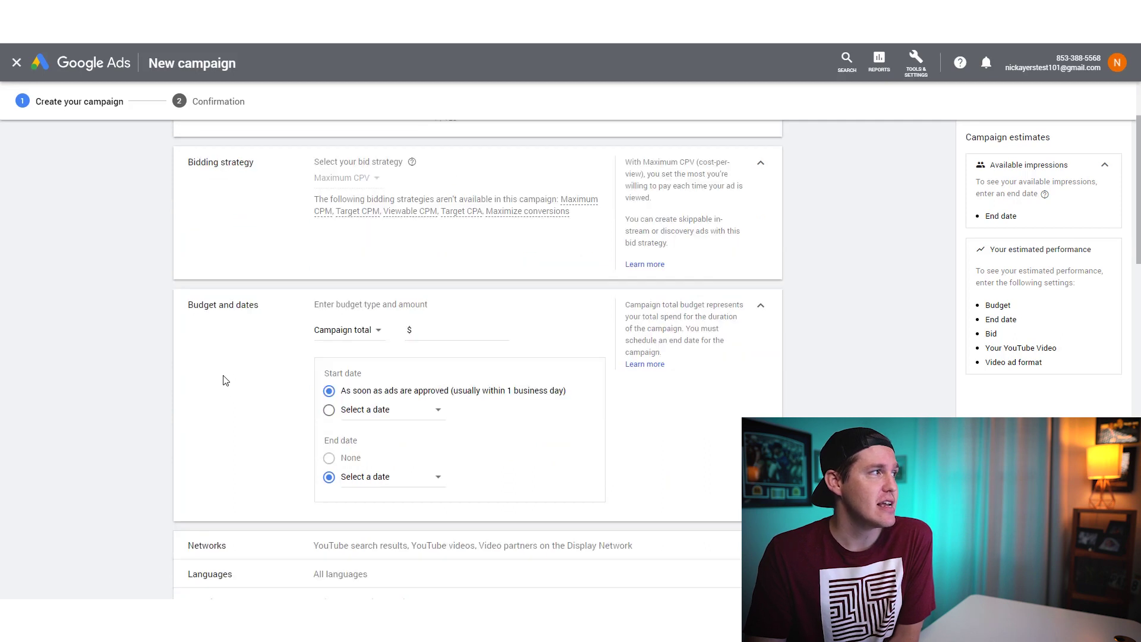
{"action": "left_click", "coordinate": [349, 341]}
{"action": "left_click", "coordinate": [346, 347]}
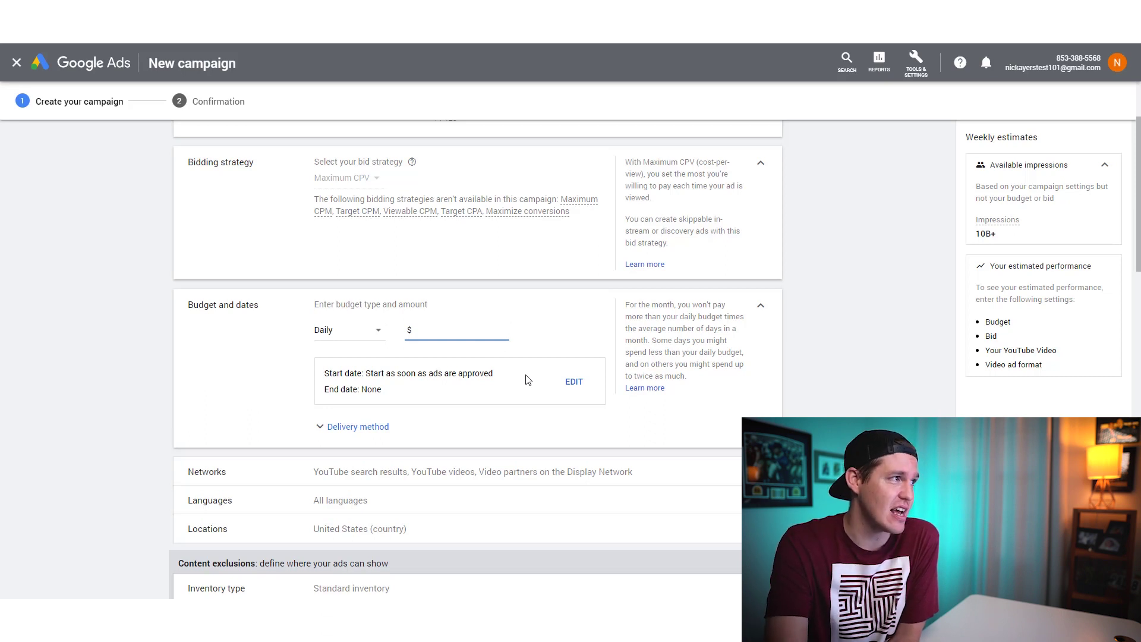
{"action": "type", "text": "10.00"}
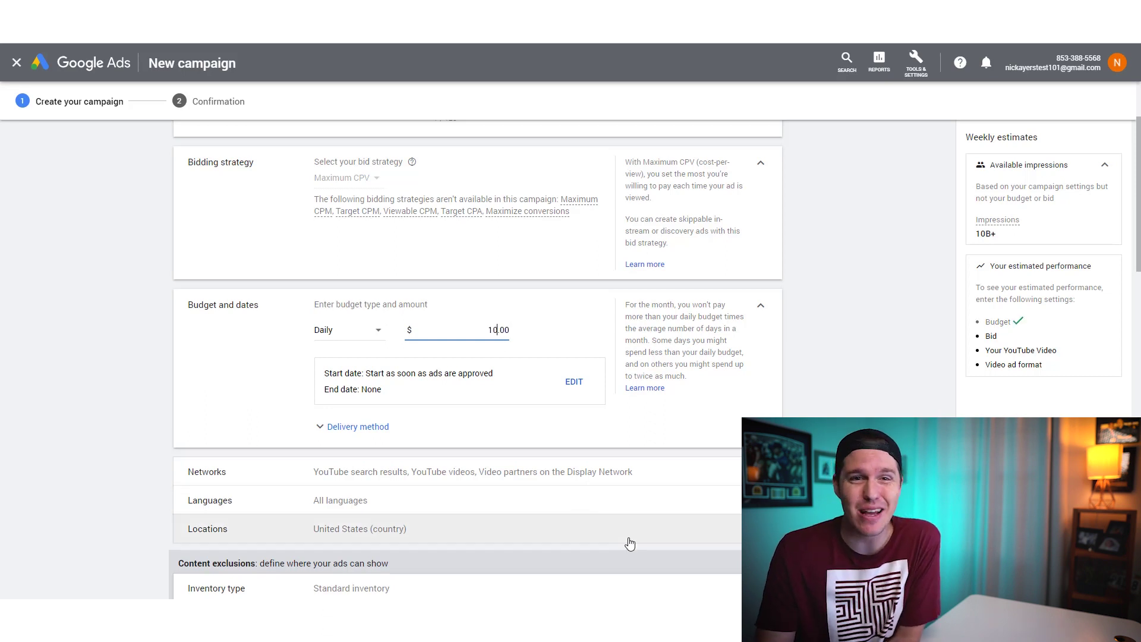
{"action": "key", "text": "Tab"}
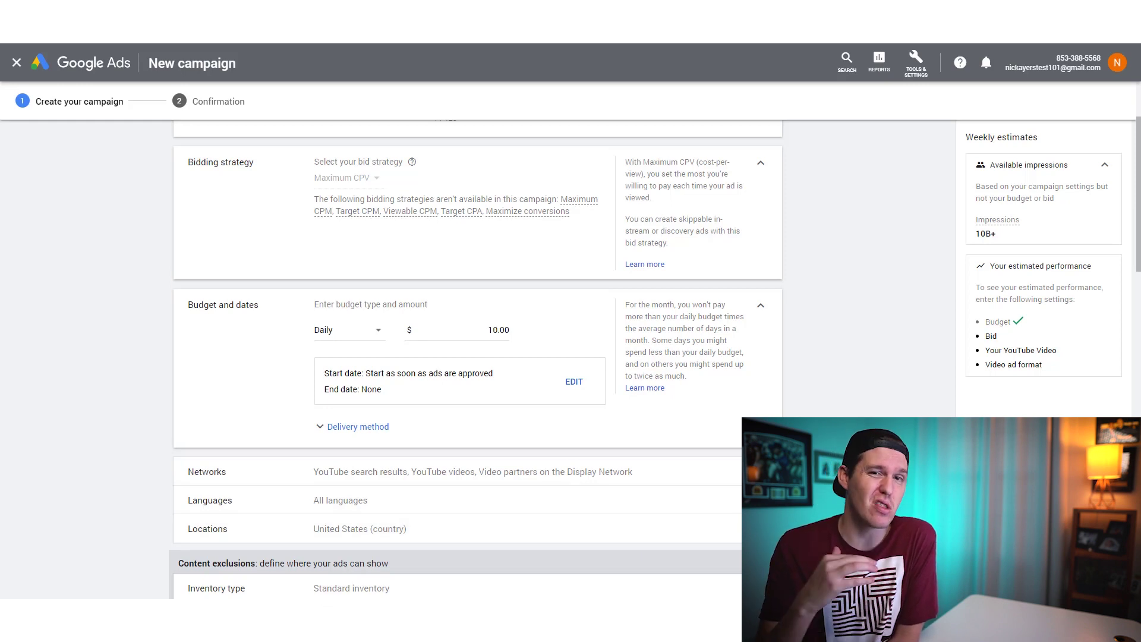
Limit the networks to YouTube videos, without search results or display video partners, and set the campaign language to English.
{"action": "scroll", "coordinate": [124, 327], "scroll_direction": "down", "scroll_amount": 3}
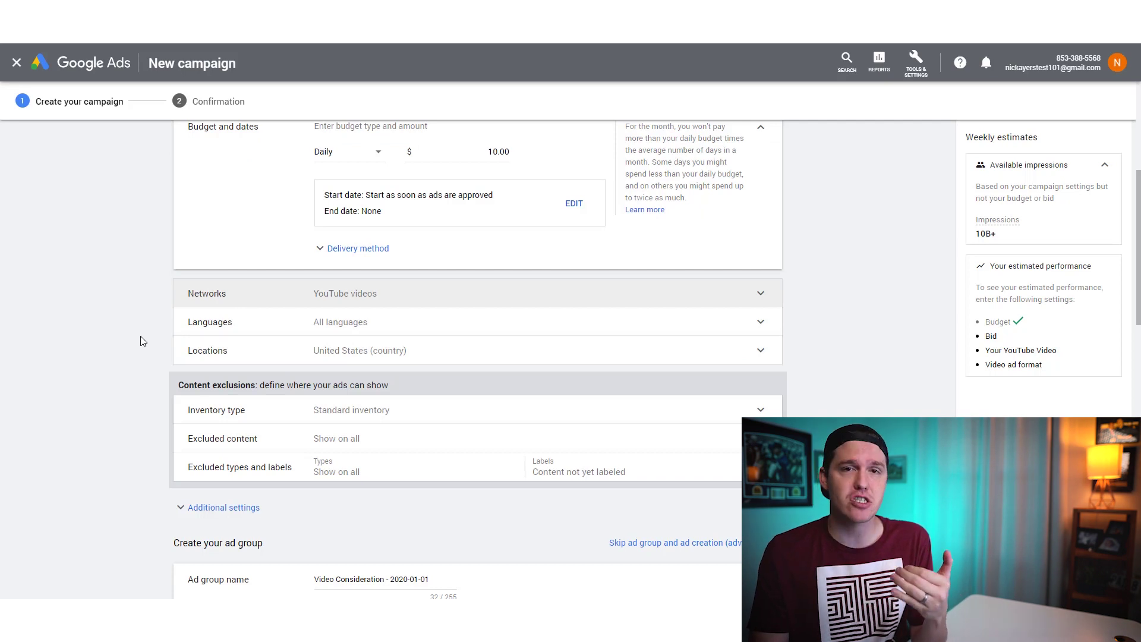
{"action": "left_click", "coordinate": [256, 292]}
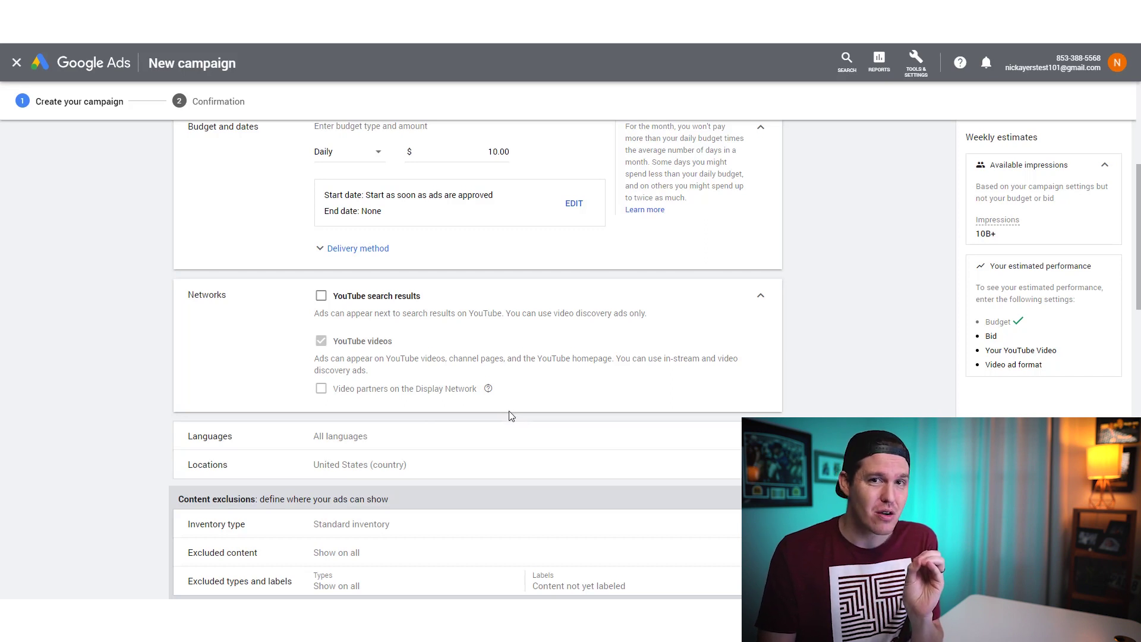
{"action": "left_click", "coordinate": [233, 439]}
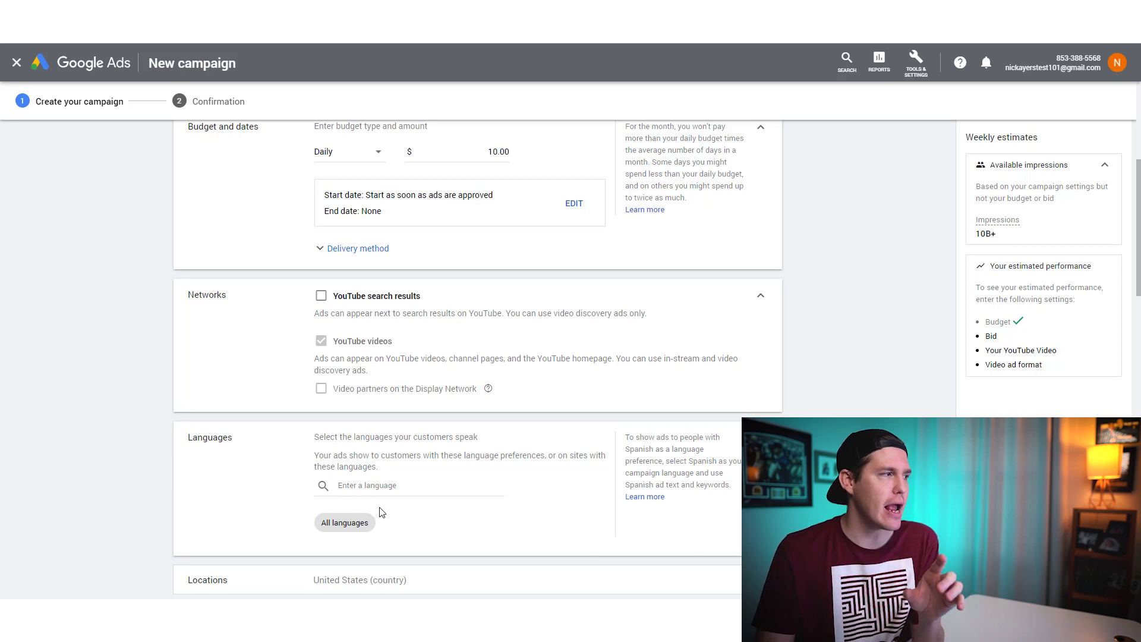
{"action": "left_click", "coordinate": [385, 487]}
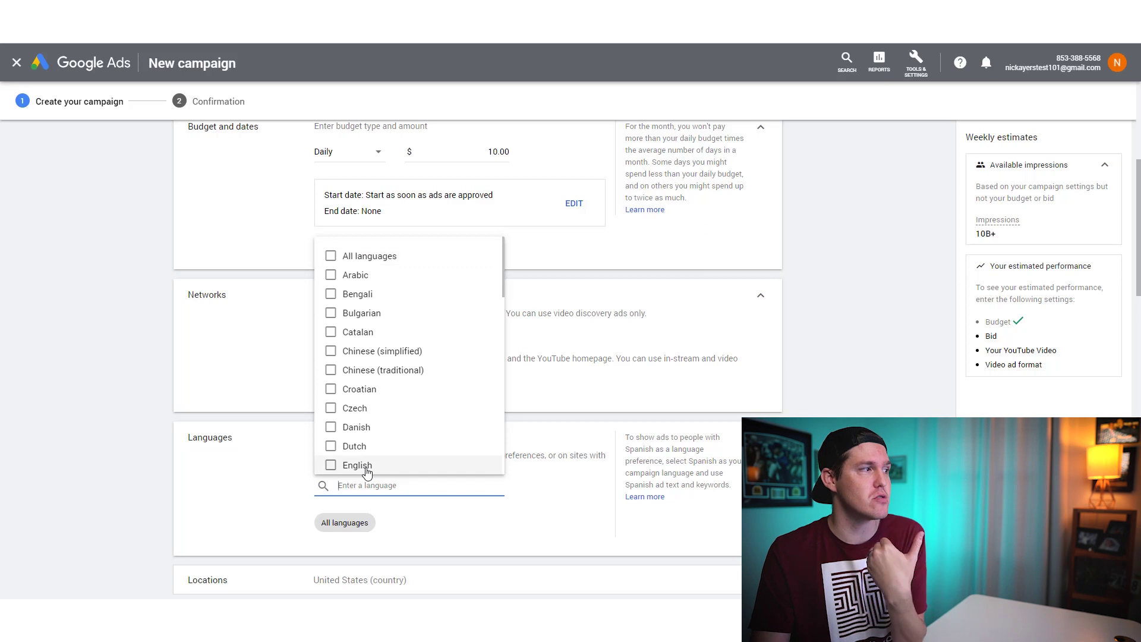
{"action": "left_click", "coordinate": [367, 471]}
{"action": "left_click", "coordinate": [440, 535]}
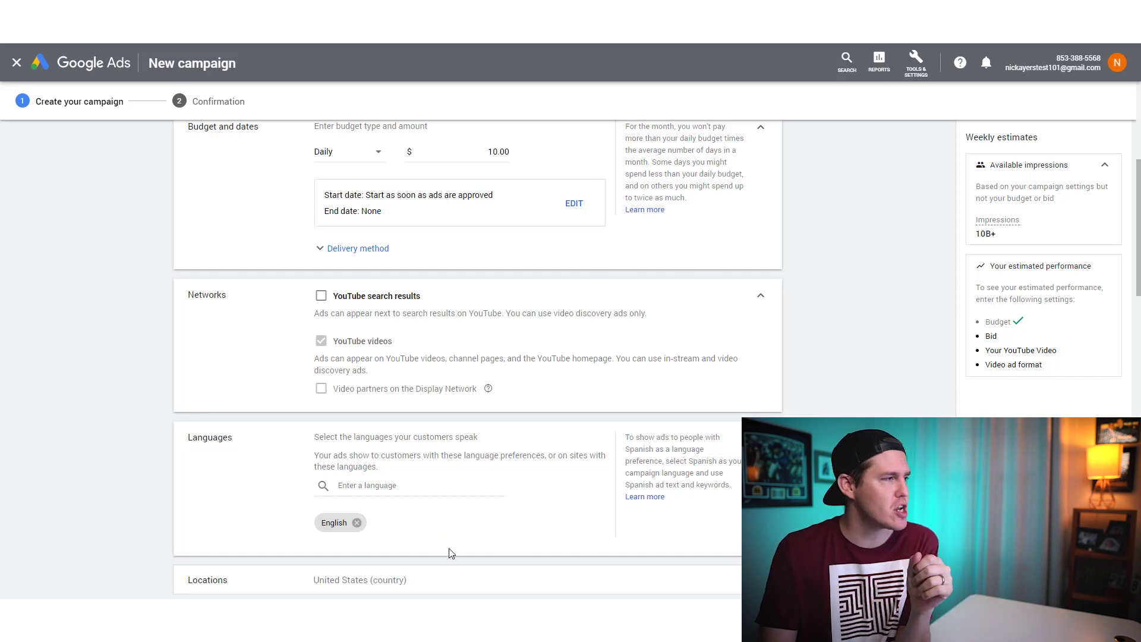
Target the campaign at the postal code 85209, Arizona, United States instead of the whole country.
{"action": "scroll", "coordinate": [184, 511], "scroll_direction": "down", "scroll_amount": 1}
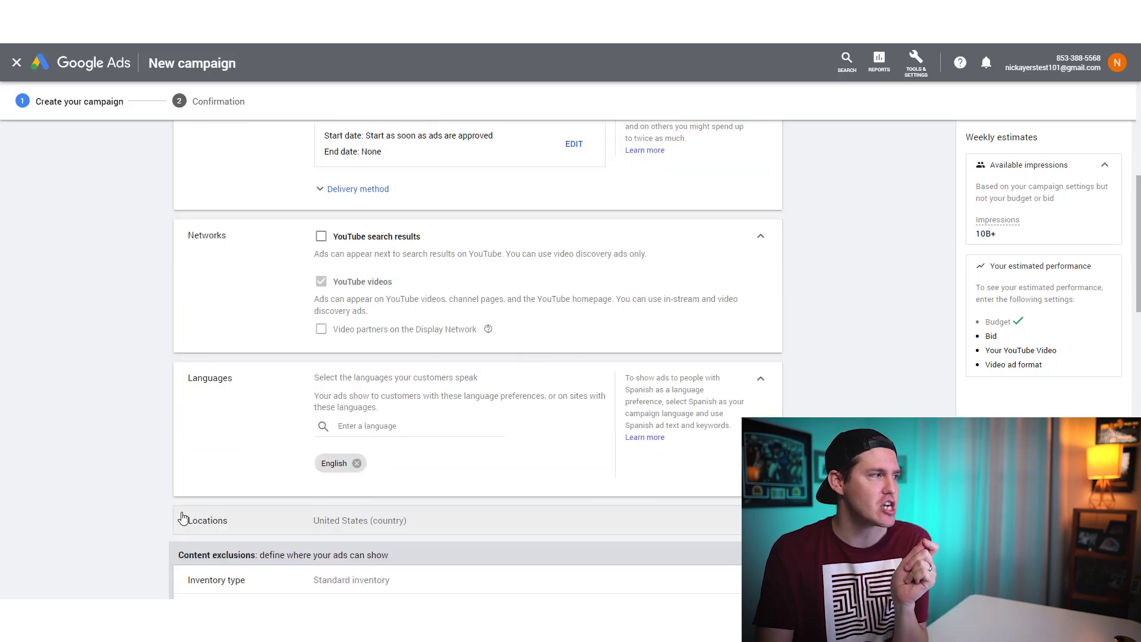
{"action": "left_click", "coordinate": [327, 526]}
{"action": "scroll", "coordinate": [24, 426], "scroll_direction": "down", "scroll_amount": 2}
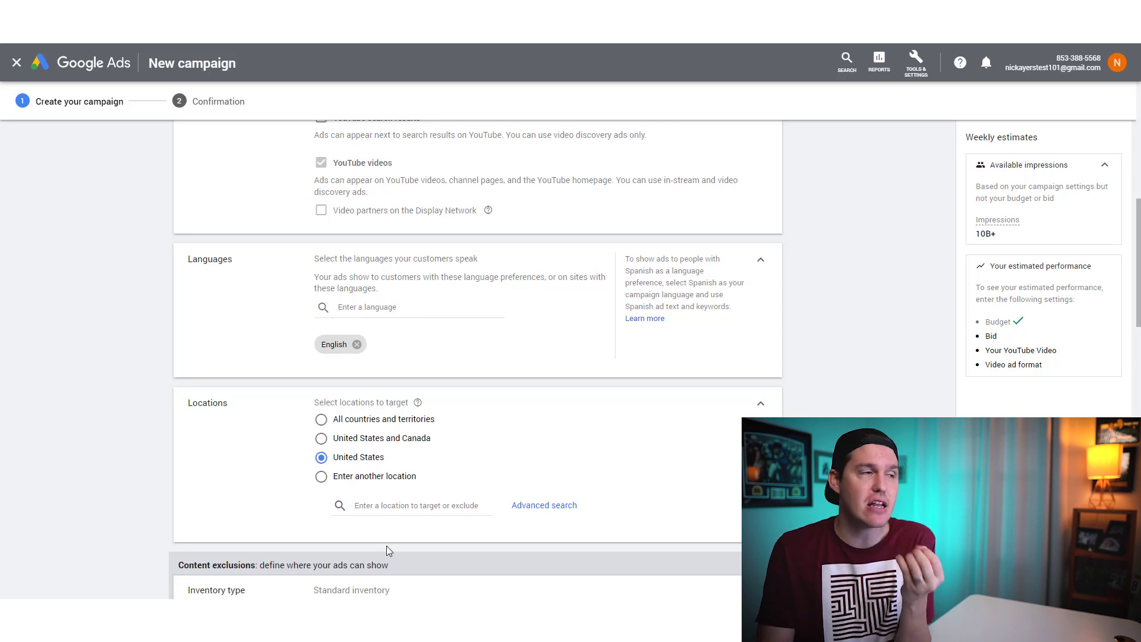
{"action": "left_click", "coordinate": [404, 505]}
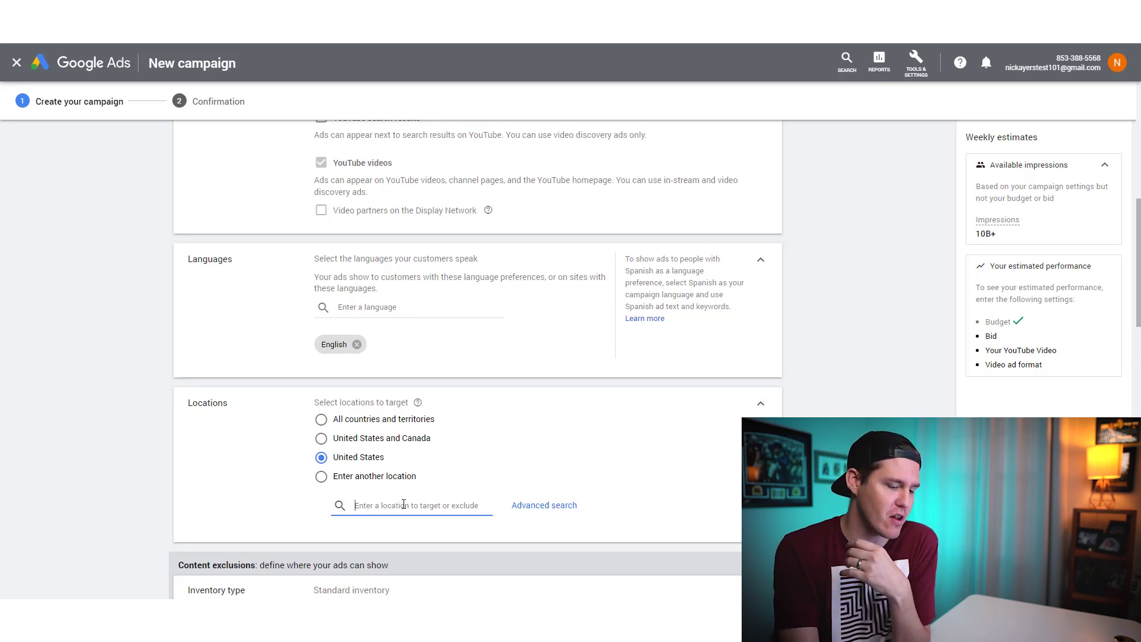
{"action": "type", "text": "85209"}
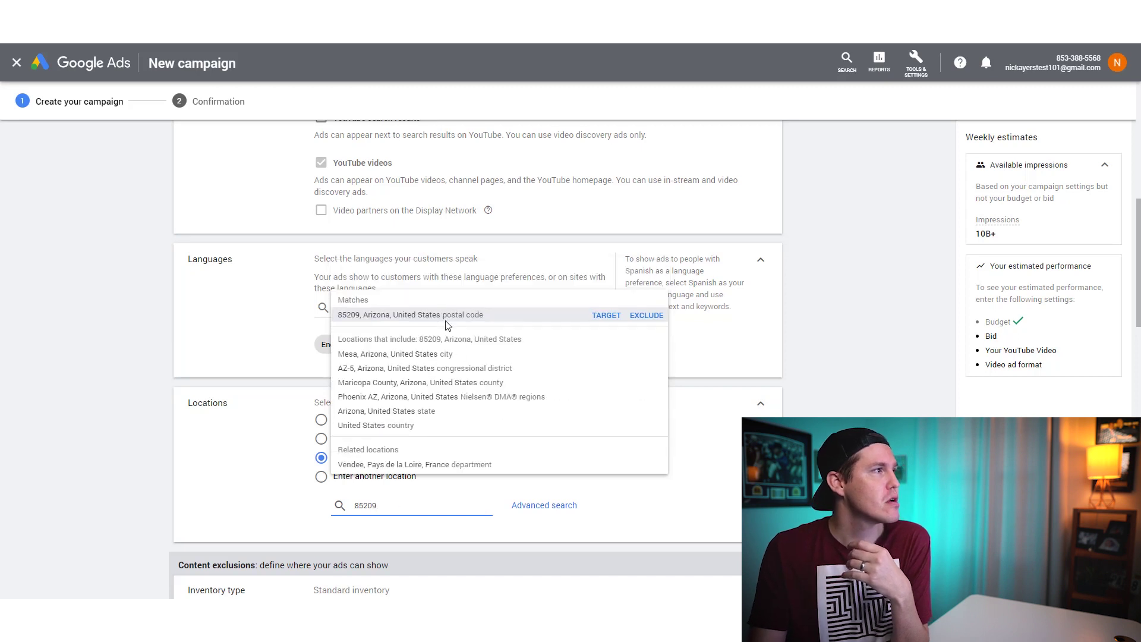
{"action": "left_click", "coordinate": [606, 316]}
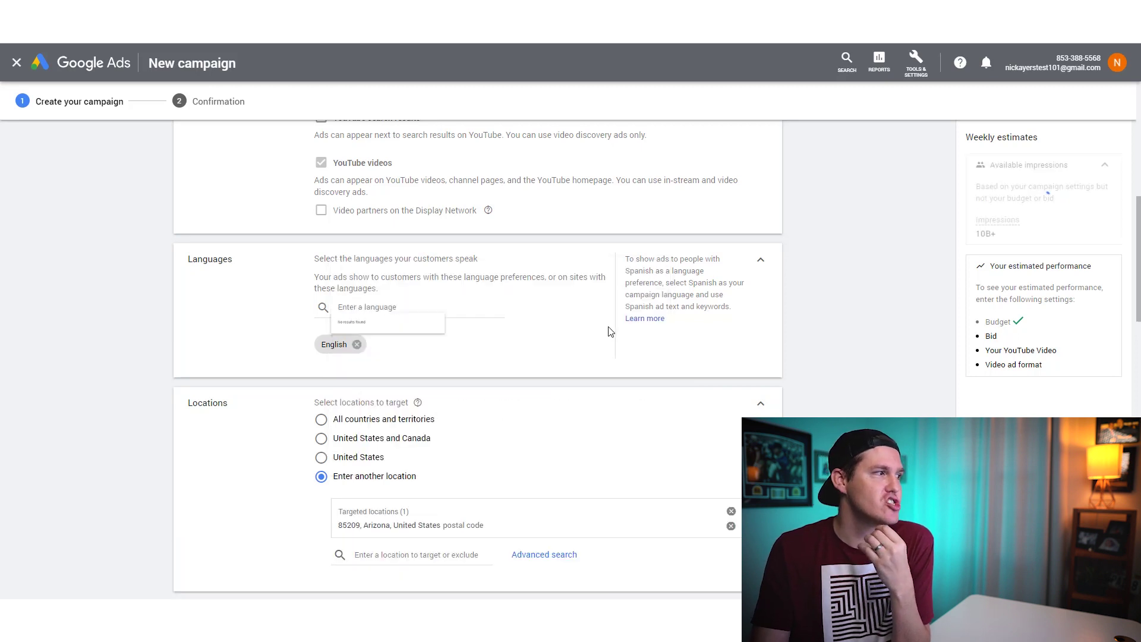
Expand the inventory type options under the content exclusions and examine the available choices.
{"action": "scroll", "coordinate": [697, 502], "scroll_direction": "down", "scroll_amount": 2}
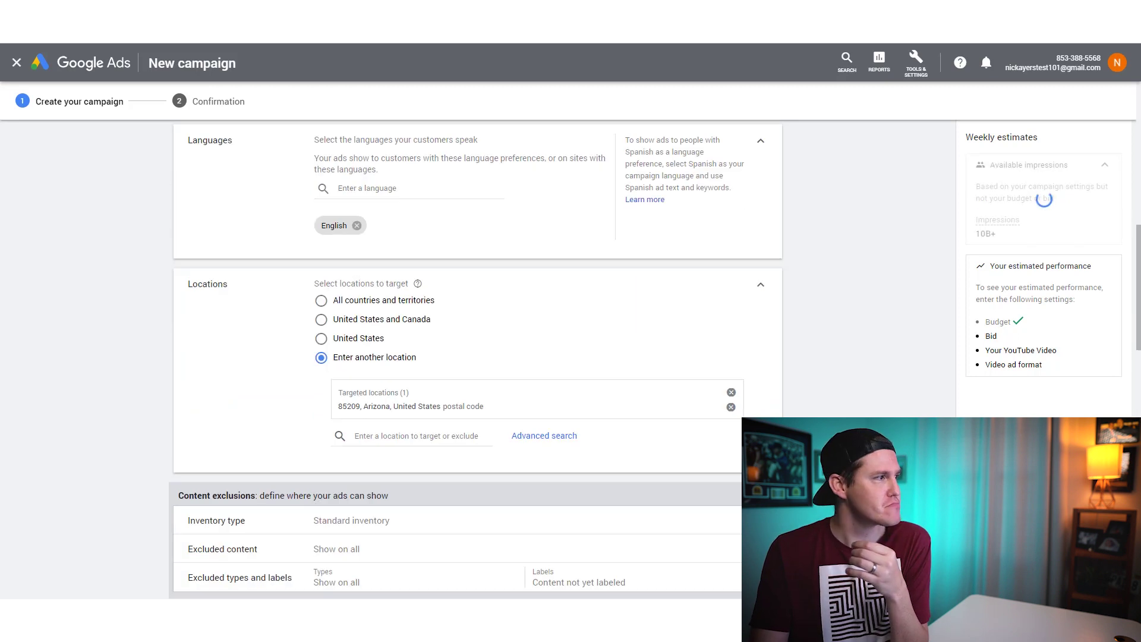
{"action": "scroll", "coordinate": [475, 357], "scroll_direction": "down", "scroll_amount": 2}
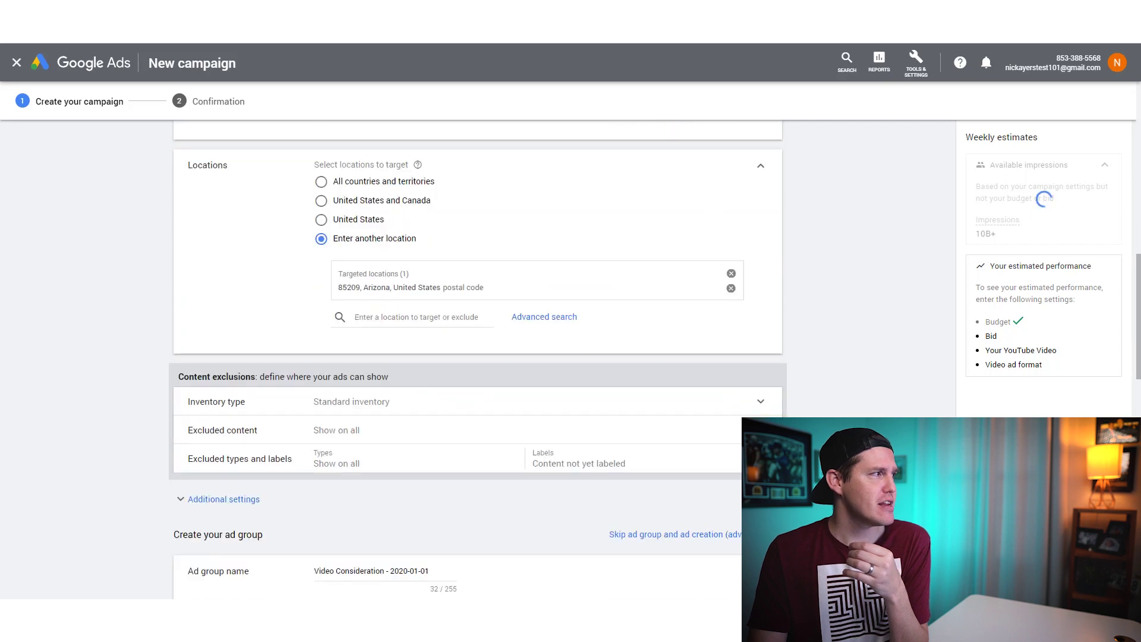
{"action": "left_click", "coordinate": [242, 409]}
{"action": "scroll", "coordinate": [170, 395], "scroll_direction": "down", "scroll_amount": 2}
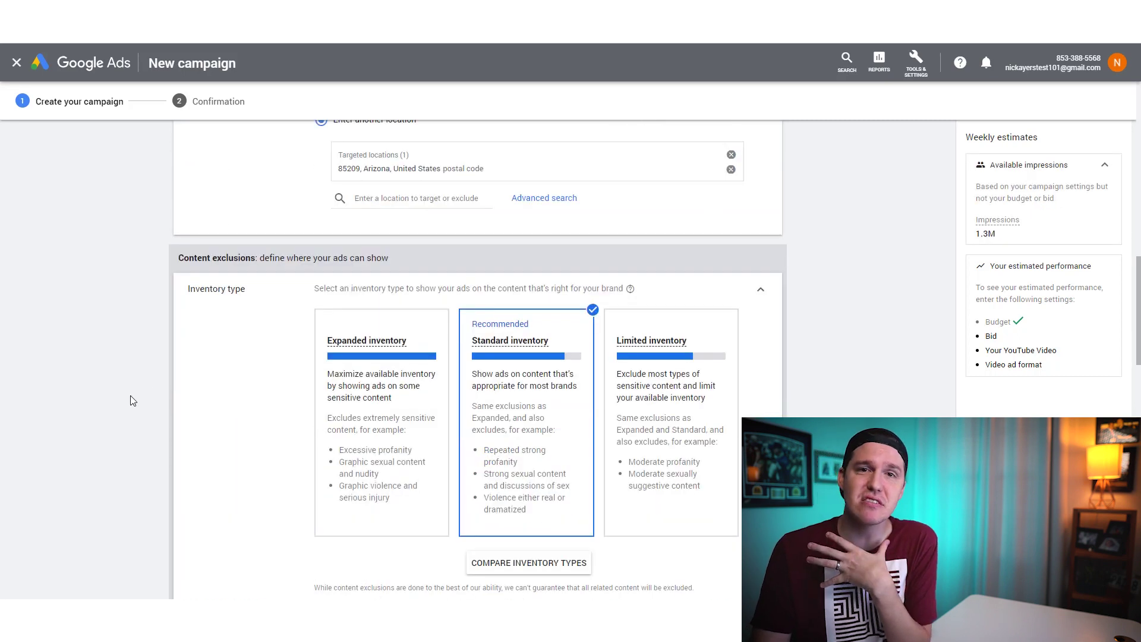
Expand the excluded content settings and examine the sensitive content categories available for opting out.
{"action": "scroll", "coordinate": [139, 409], "scroll_direction": "down", "scroll_amount": 2}
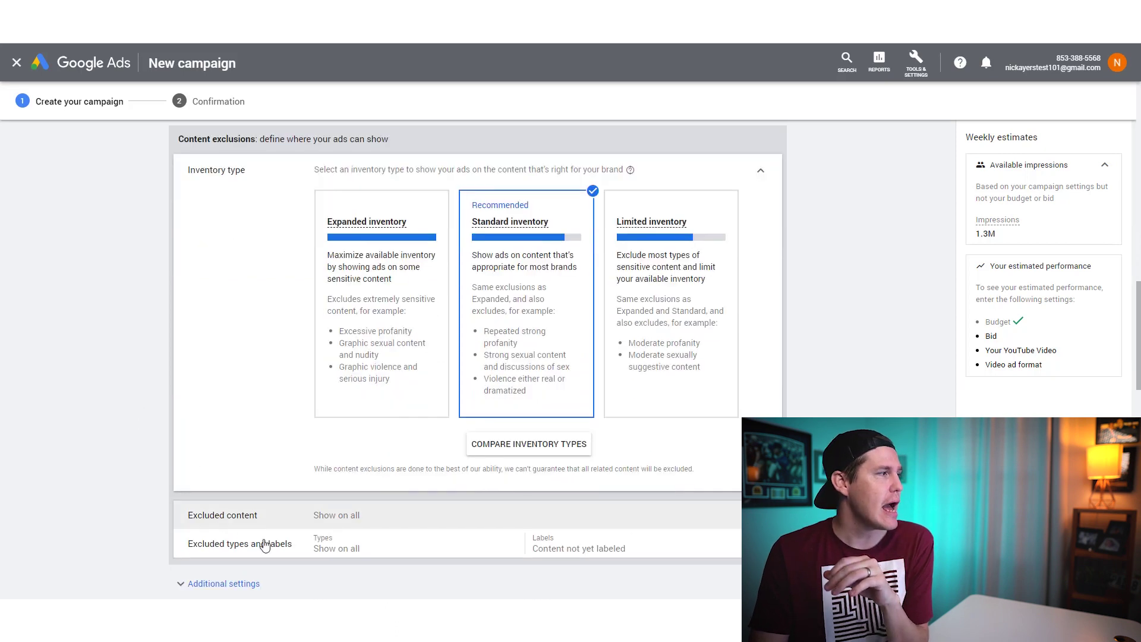
{"action": "left_click", "coordinate": [269, 527]}
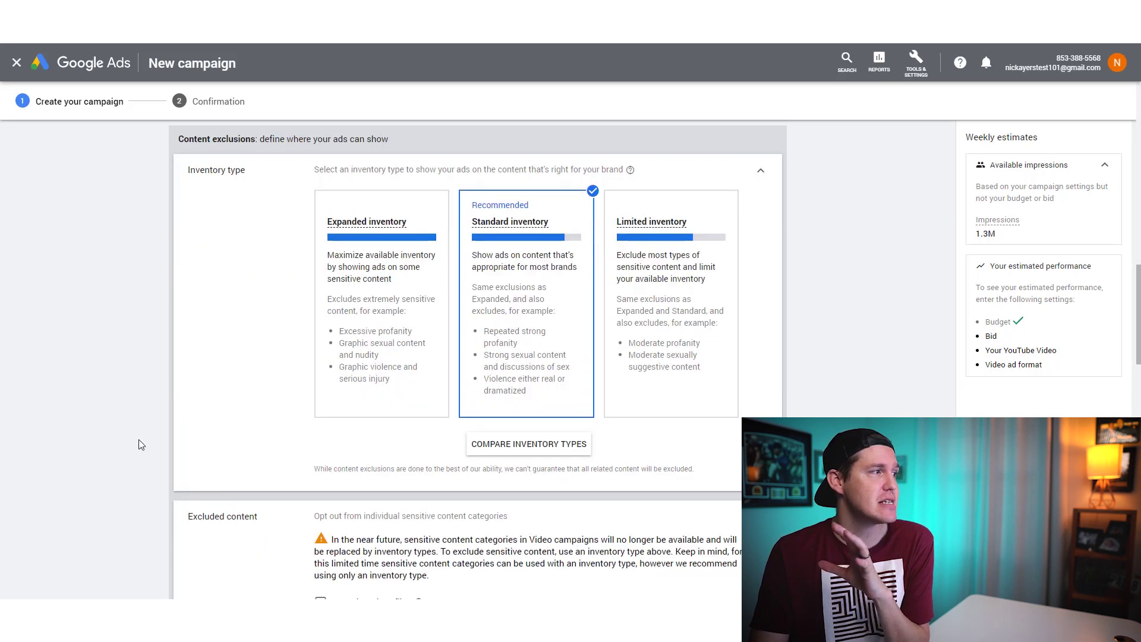
{"action": "scroll", "coordinate": [139, 443], "scroll_direction": "down", "scroll_amount": 4}
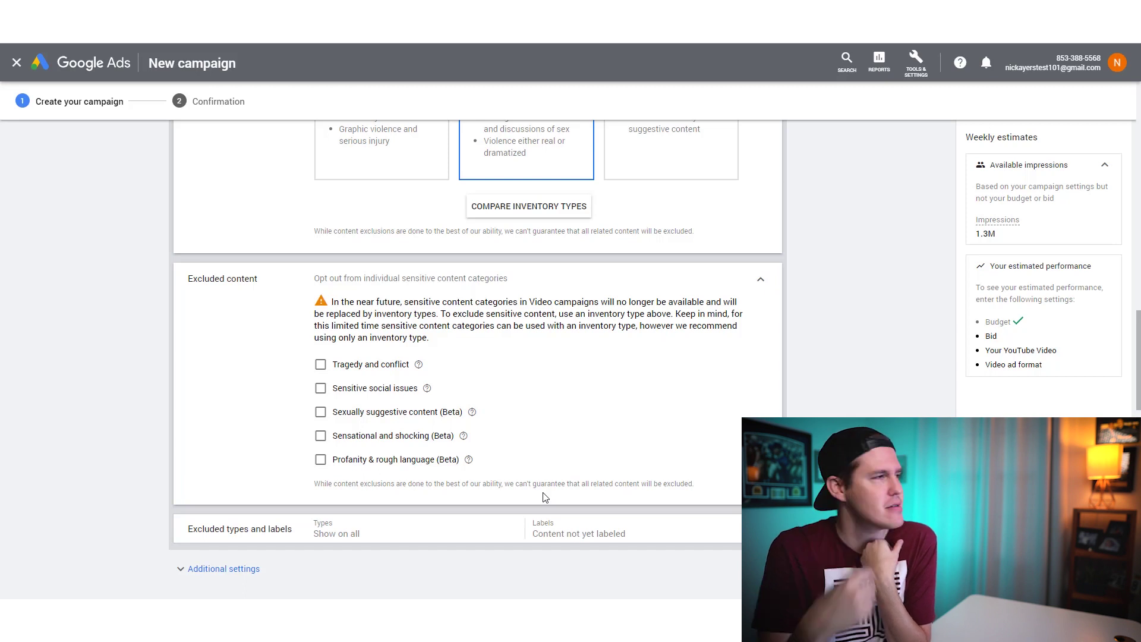
Exclude embedded videos and live streaming videos under the excluded types and labels.
{"action": "left_click", "coordinate": [250, 536]}
{"action": "scroll", "coordinate": [196, 457], "scroll_direction": "down", "scroll_amount": 4}
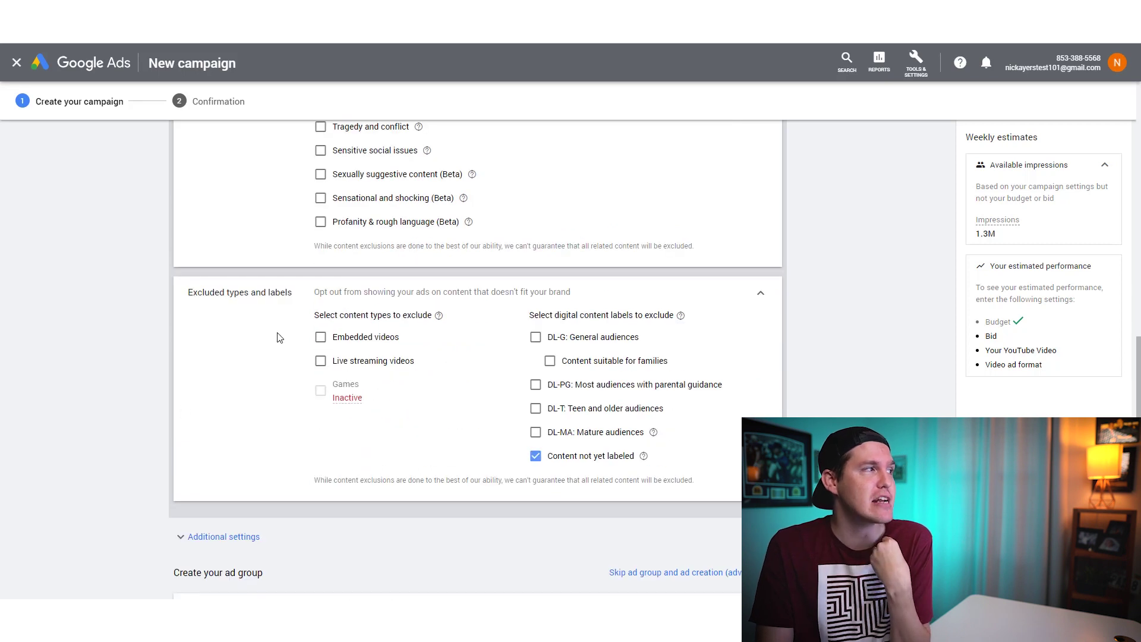
{"action": "left_click", "coordinate": [320, 337]}
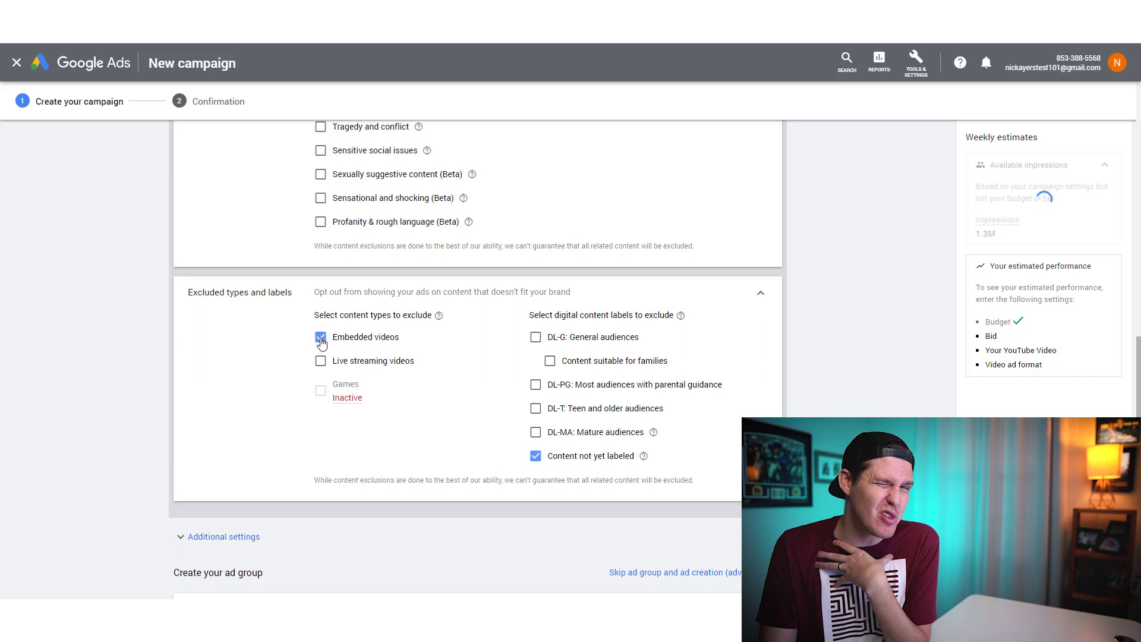
{"action": "left_click", "coordinate": [320, 361]}
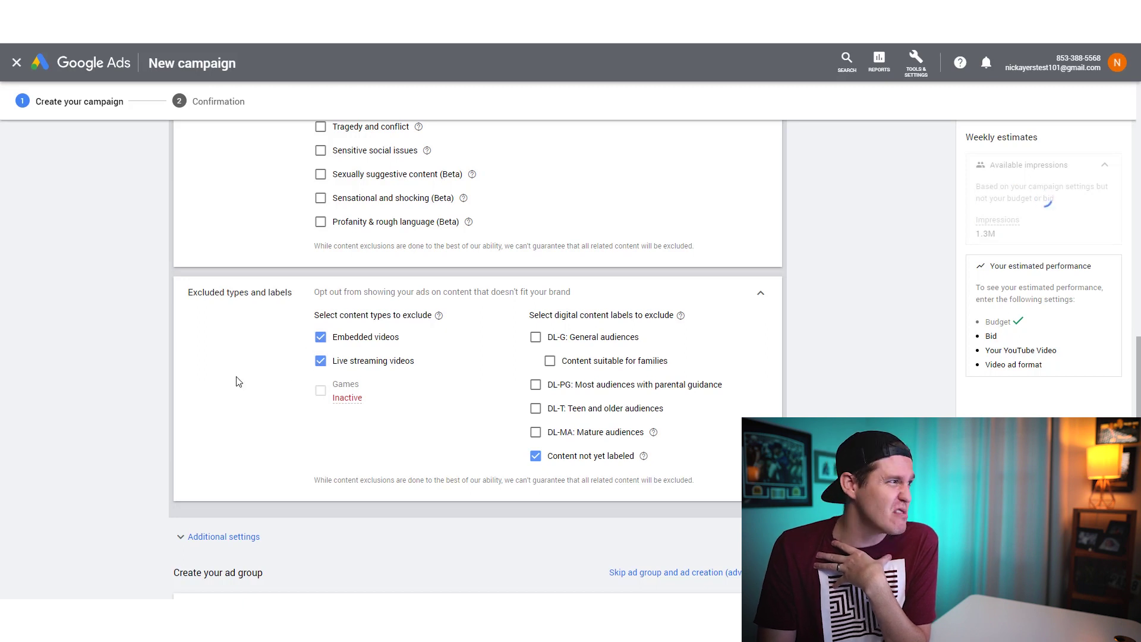
Expand the additional settings and cap the campaign's view frequency at 5 views per month per user.
{"action": "scroll", "coordinate": [237, 382], "scroll_direction": "down", "scroll_amount": 3}
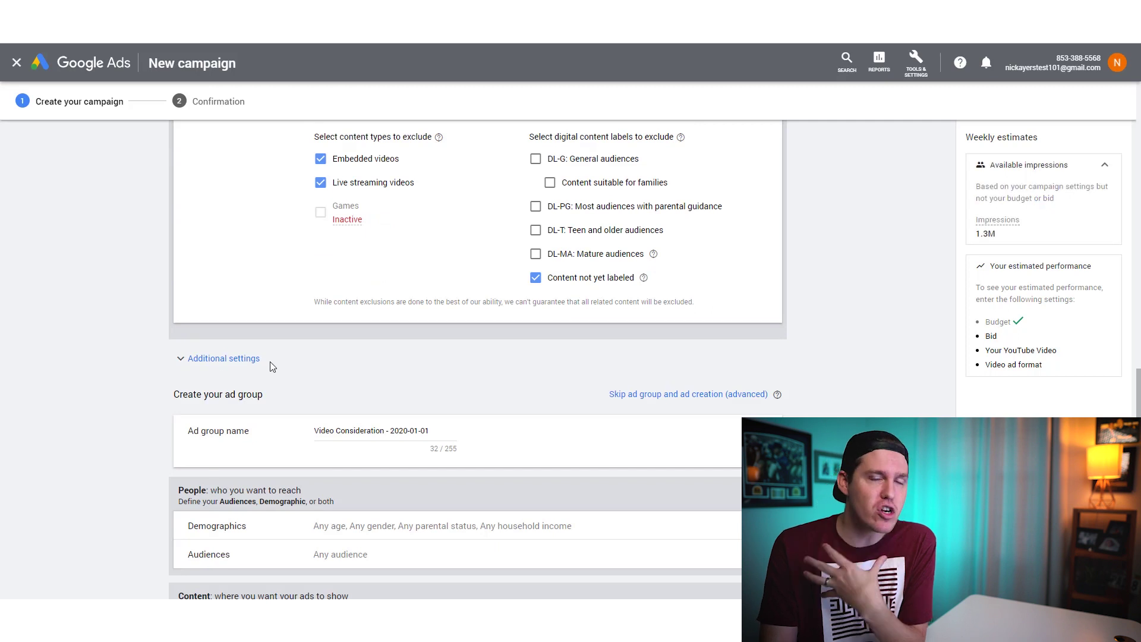
{"action": "left_click", "coordinate": [210, 359]}
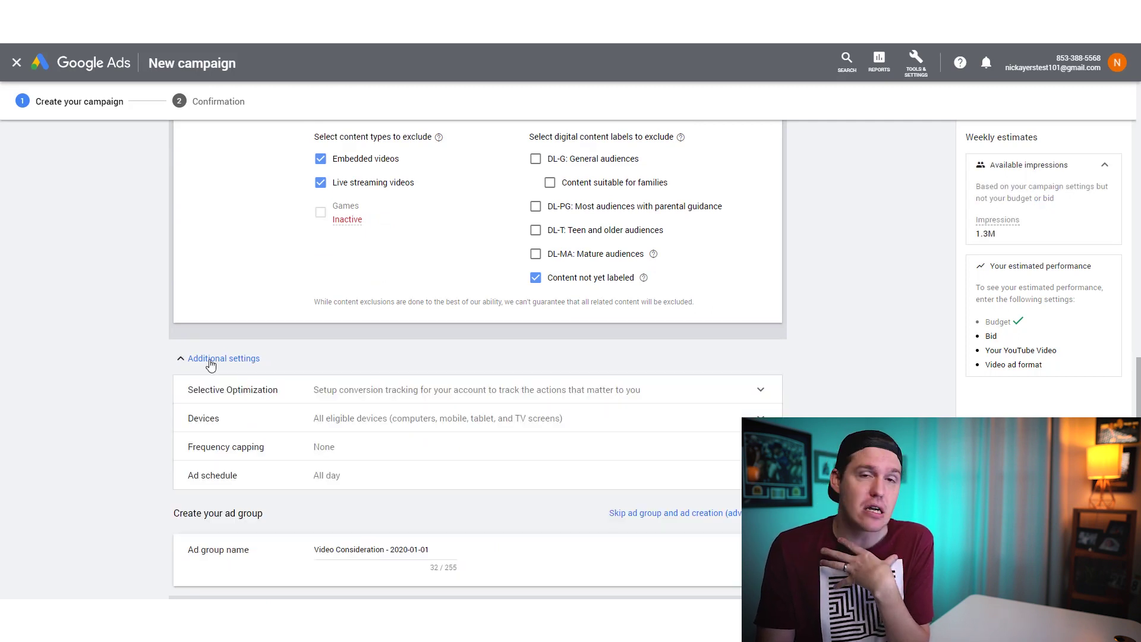
{"action": "scroll", "coordinate": [63, 390], "scroll_direction": "down", "scroll_amount": 1}
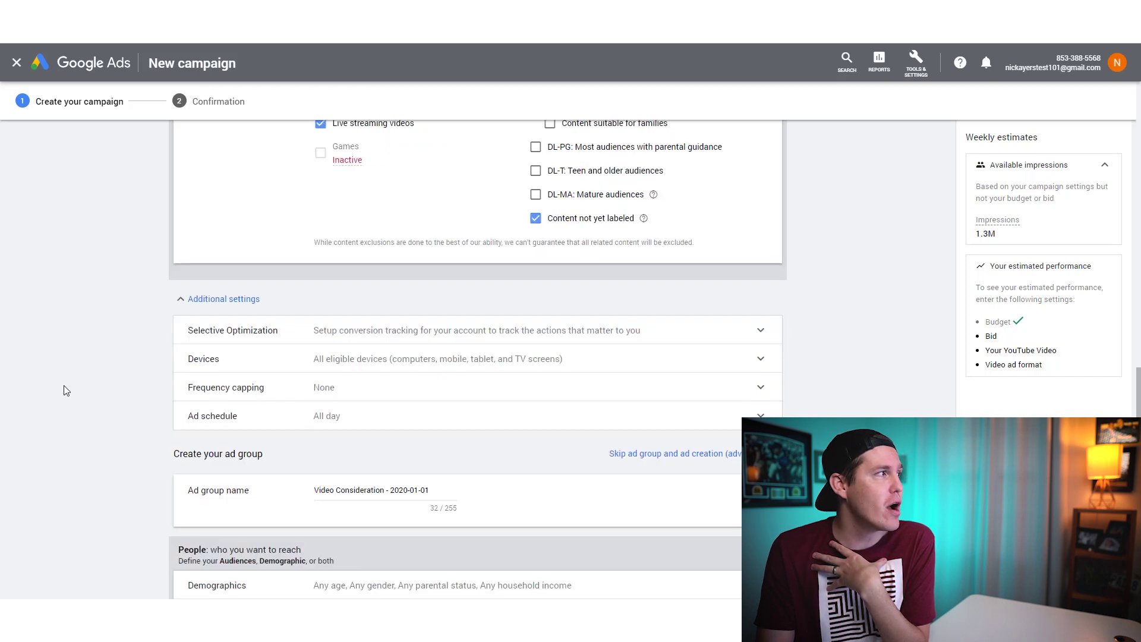
{"action": "left_click", "coordinate": [322, 389]}
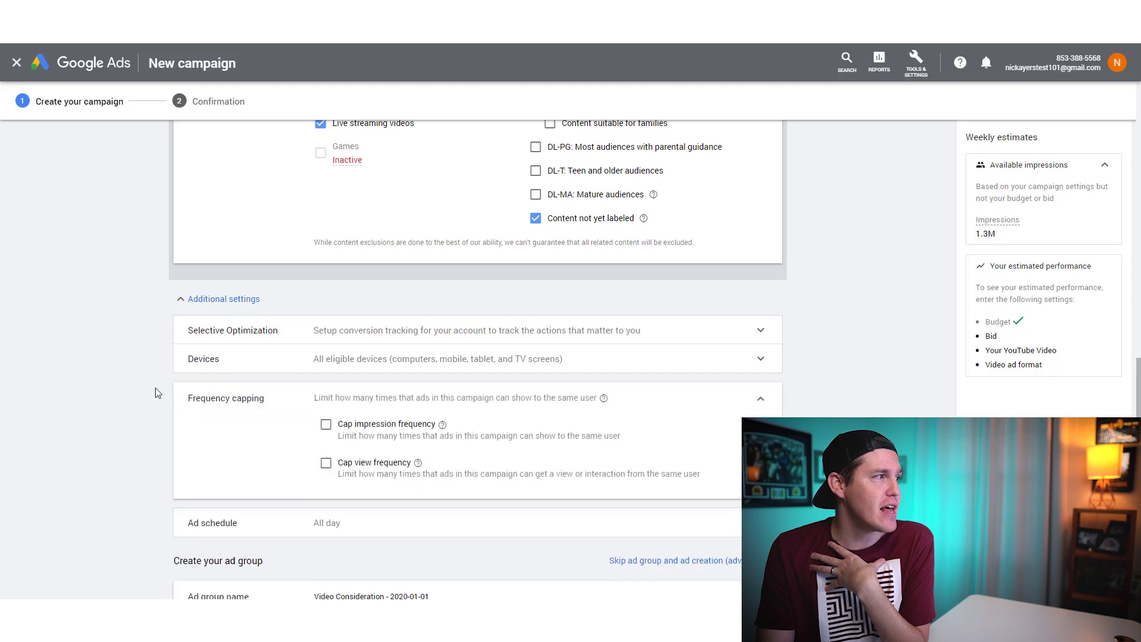
{"action": "left_click", "coordinate": [326, 463]}
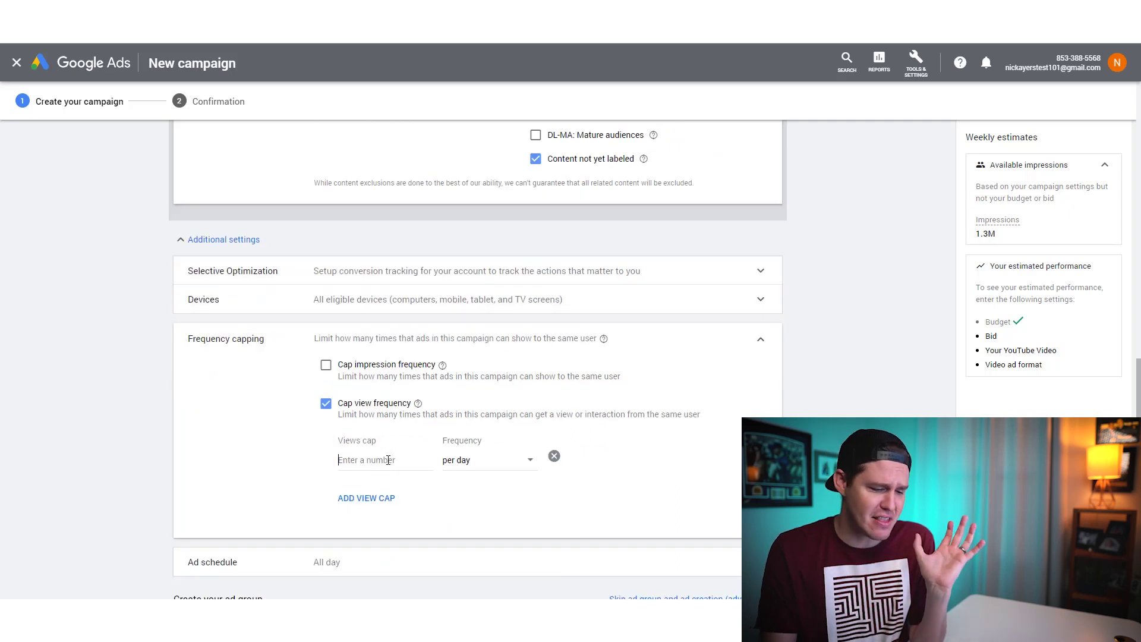
{"action": "left_click", "coordinate": [387, 459]}
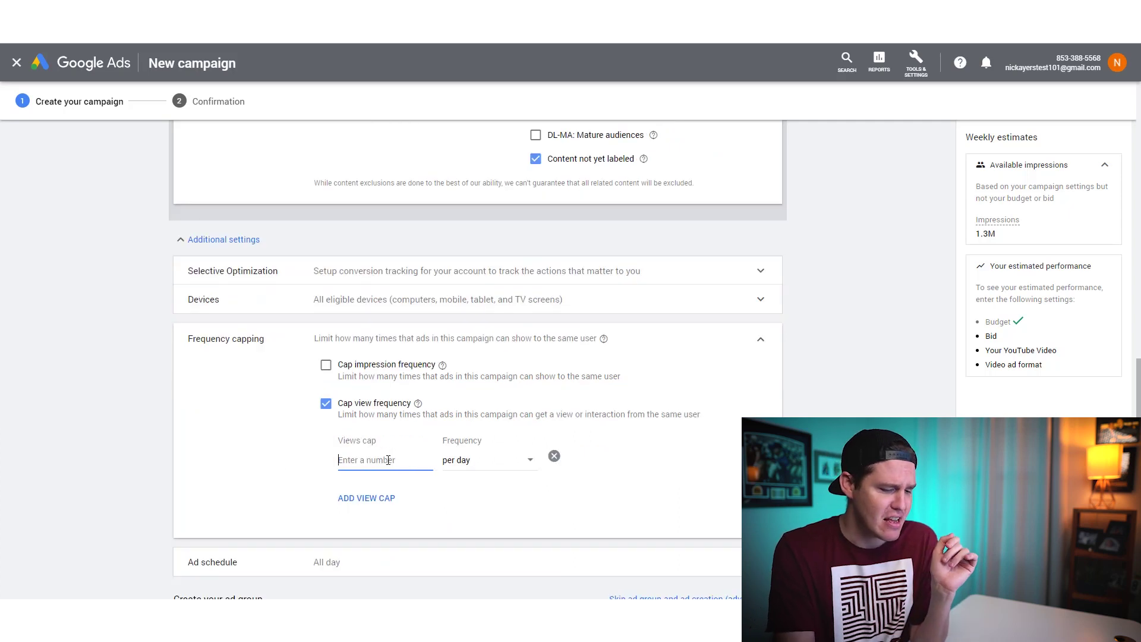
{"action": "type", "text": "5"}
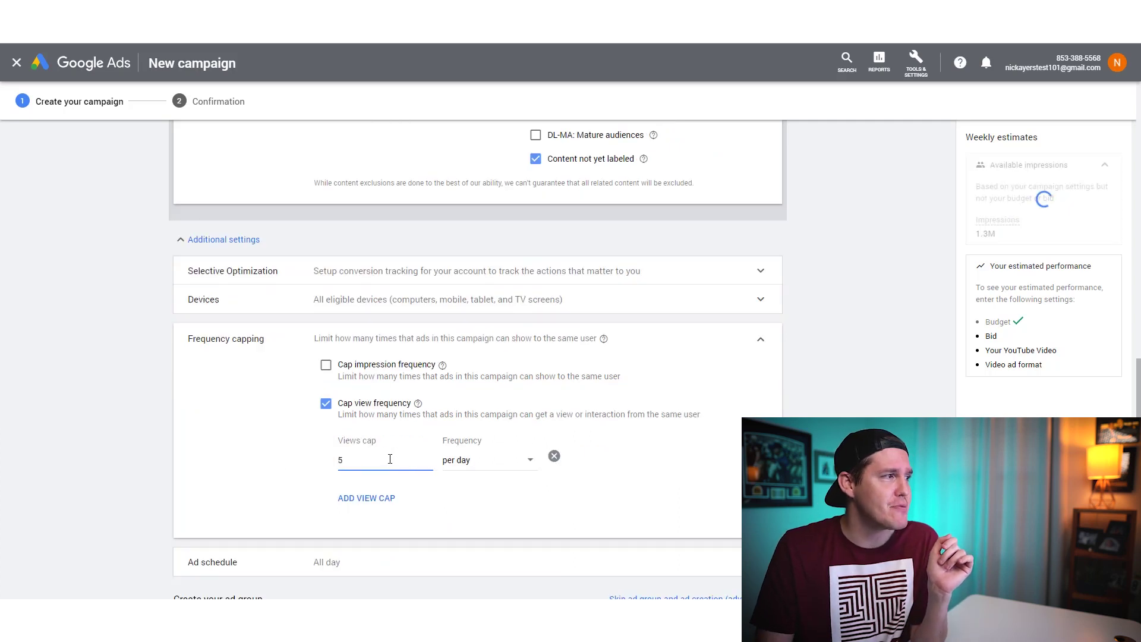
{"action": "left_click", "coordinate": [468, 462]}
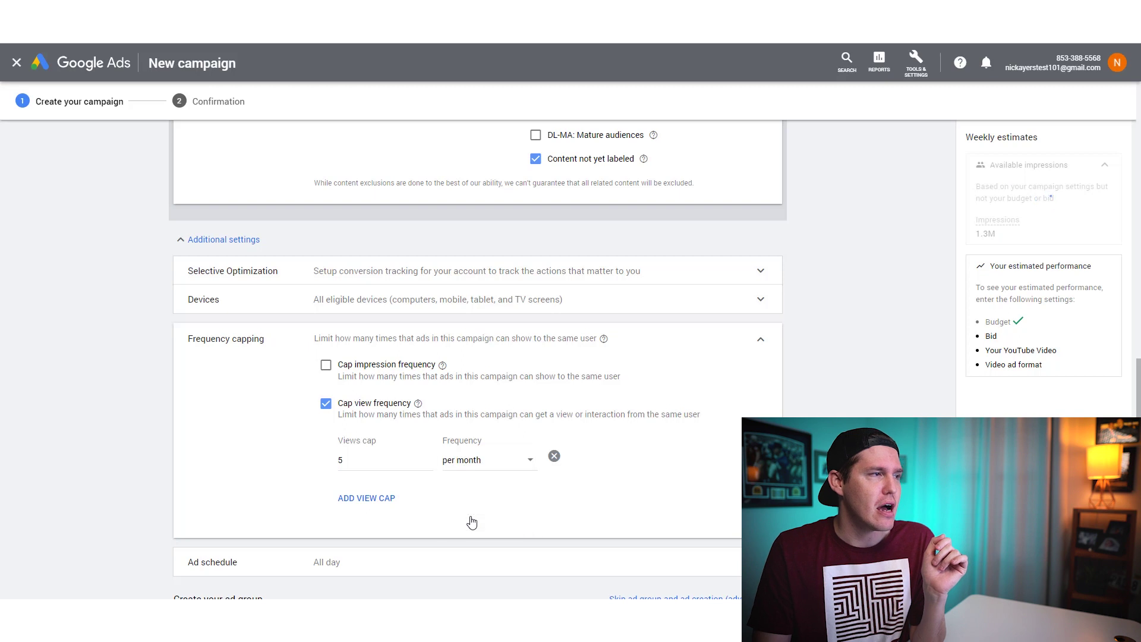
{"action": "left_click", "coordinate": [472, 512]}
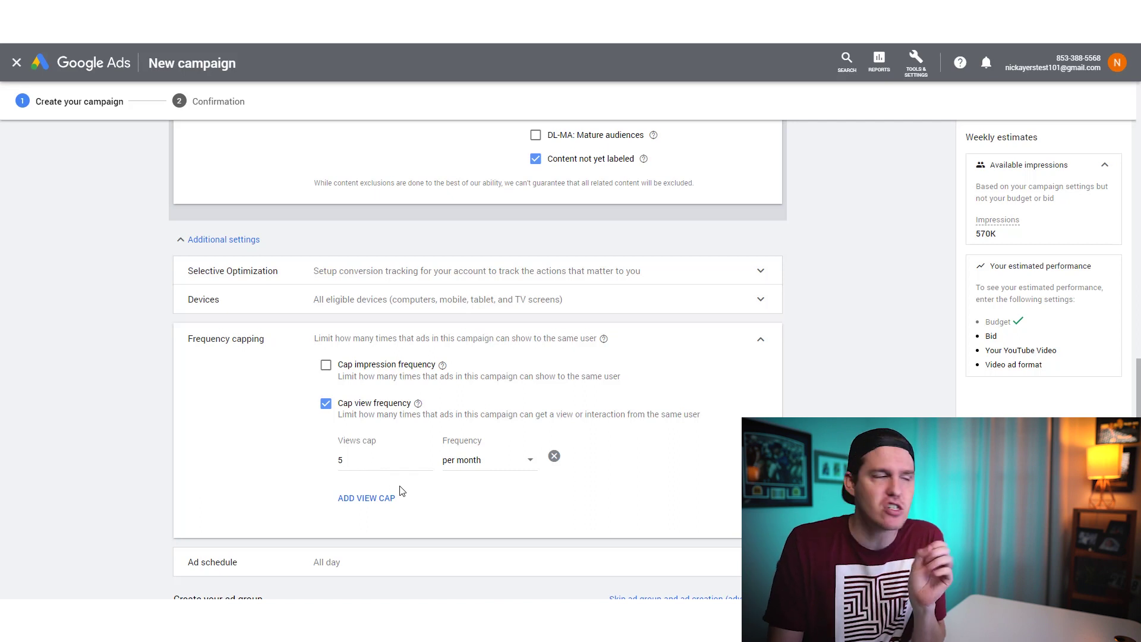
Expand the ad schedule and review the campaign settings from the campaign name down to the ad group section.
{"action": "scroll", "coordinate": [288, 400], "scroll_direction": "down", "scroll_amount": 2}
{"action": "scroll", "coordinate": [274, 434], "scroll_direction": "down", "scroll_amount": 1}
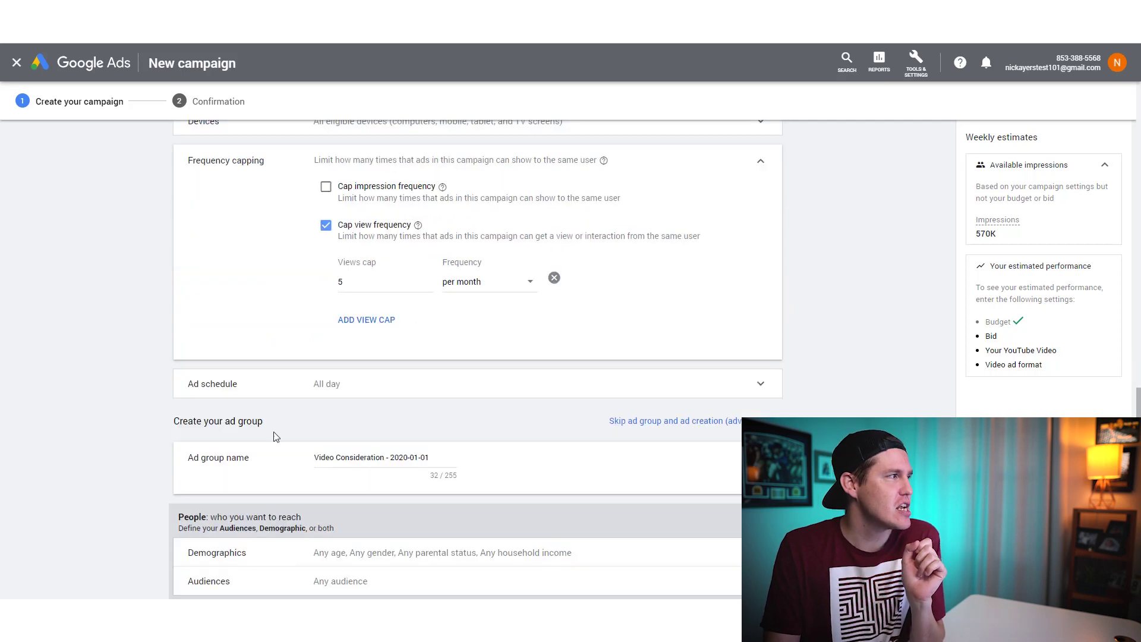
{"action": "left_click", "coordinate": [315, 391]}
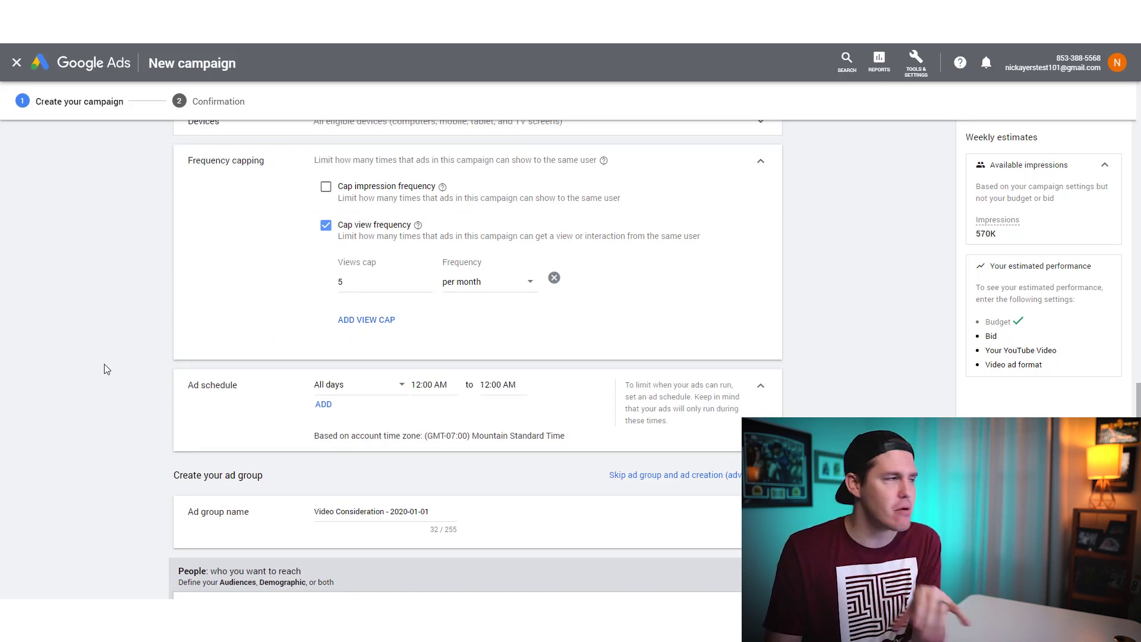
{"action": "scroll", "coordinate": [78, 375], "scroll_direction": "down", "scroll_amount": 2}
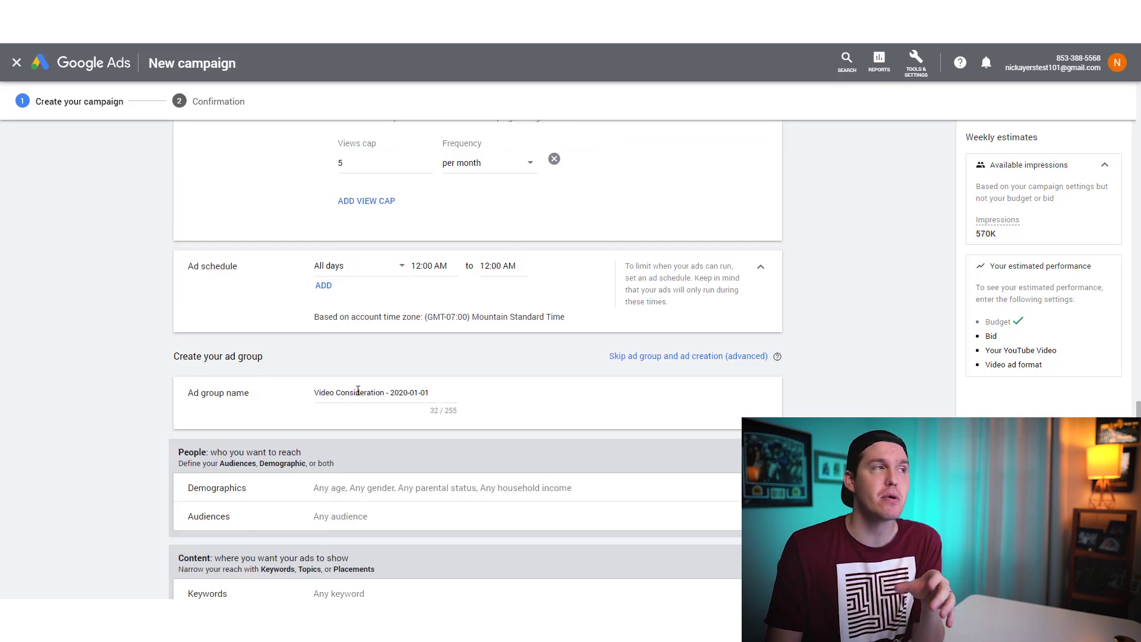
{"action": "scroll", "coordinate": [354, 390], "scroll_direction": "up", "scroll_amount": 20}
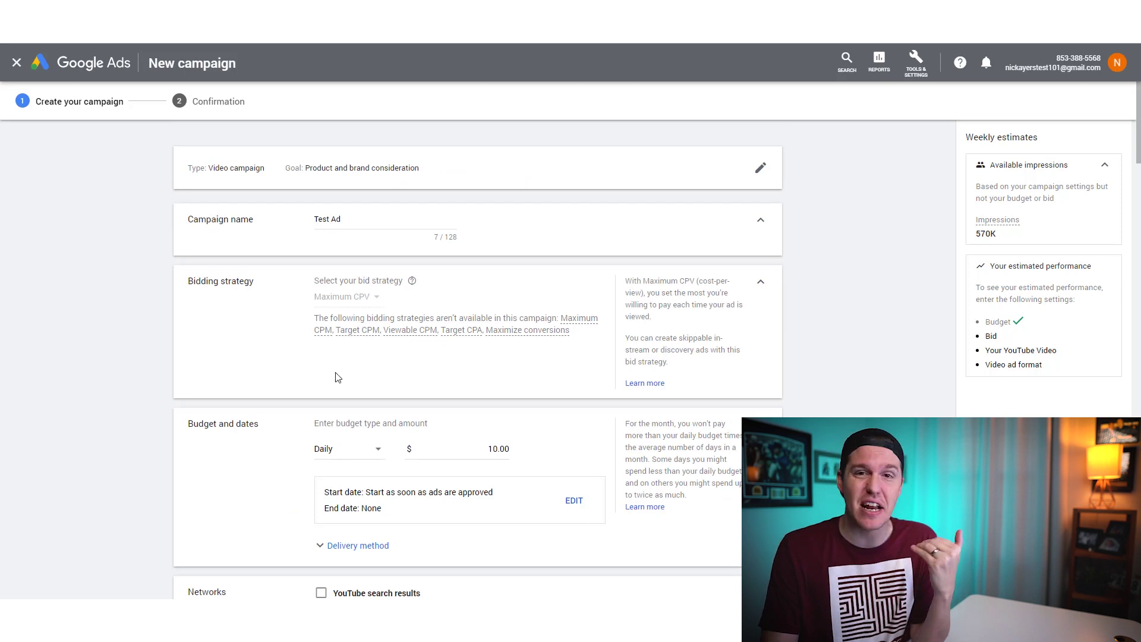
{"action": "scroll", "coordinate": [337, 380], "scroll_direction": "down", "scroll_amount": 15}
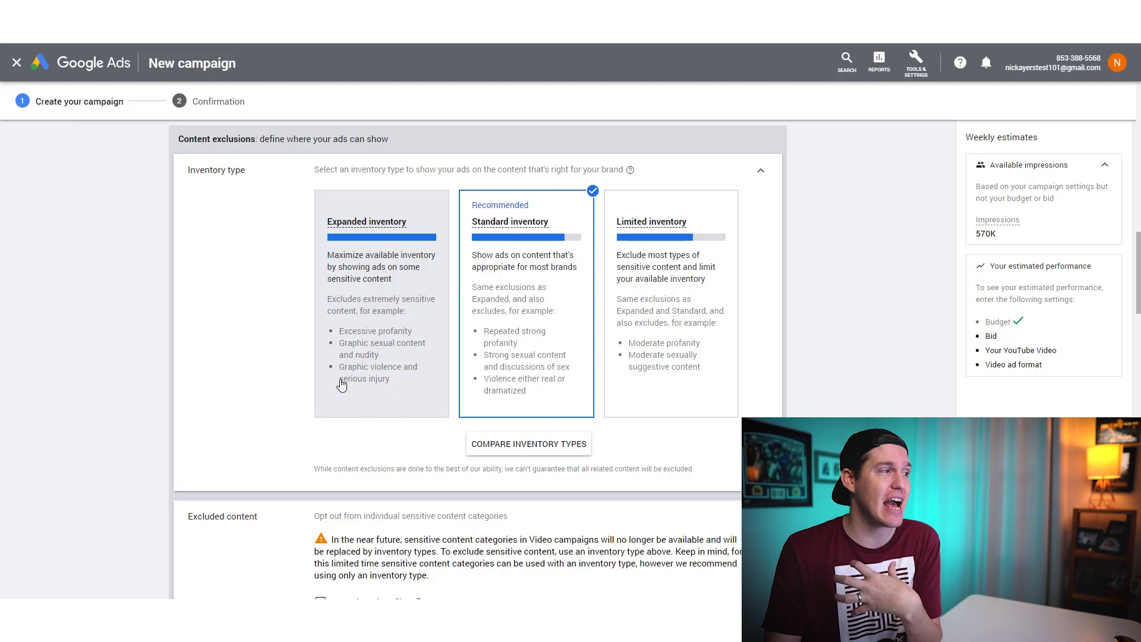
{"action": "scroll", "coordinate": [341, 385], "scroll_direction": "down", "scroll_amount": 9}
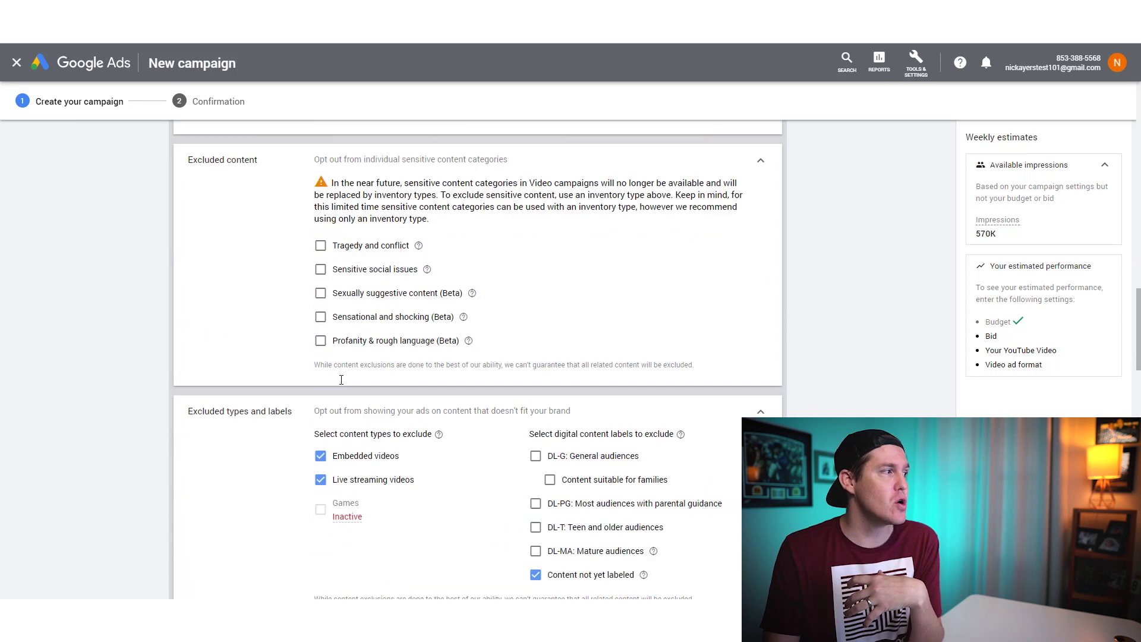
{"action": "scroll", "coordinate": [209, 388], "scroll_direction": "down", "scroll_amount": 8}
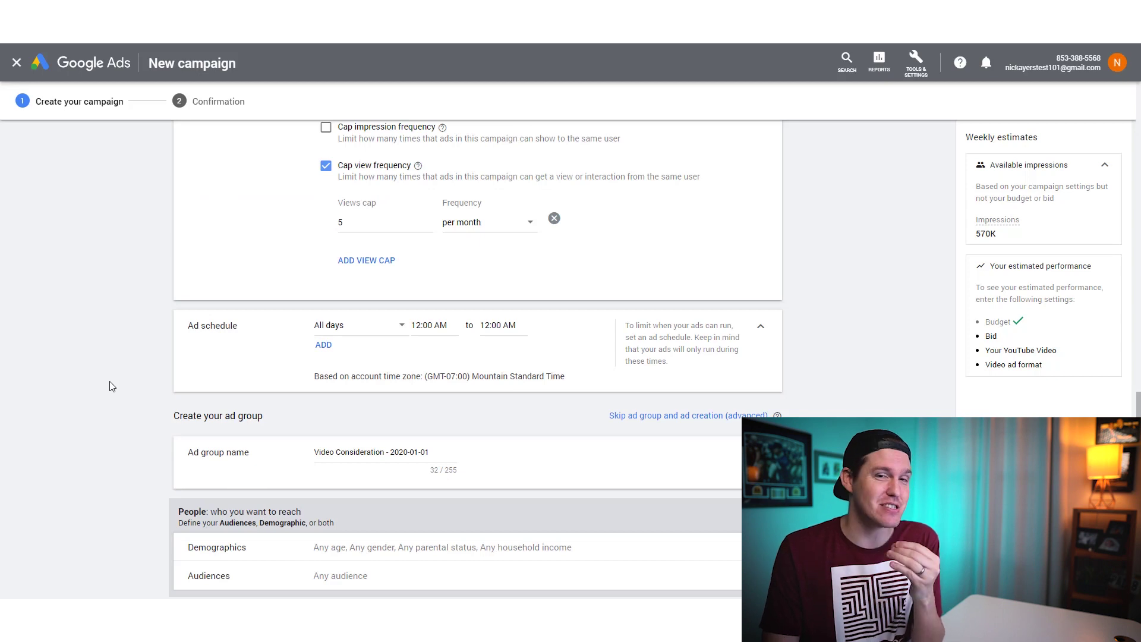
Rename the ad group as "Test".
{"action": "scroll", "coordinate": [113, 388], "scroll_direction": "down", "scroll_amount": 2}
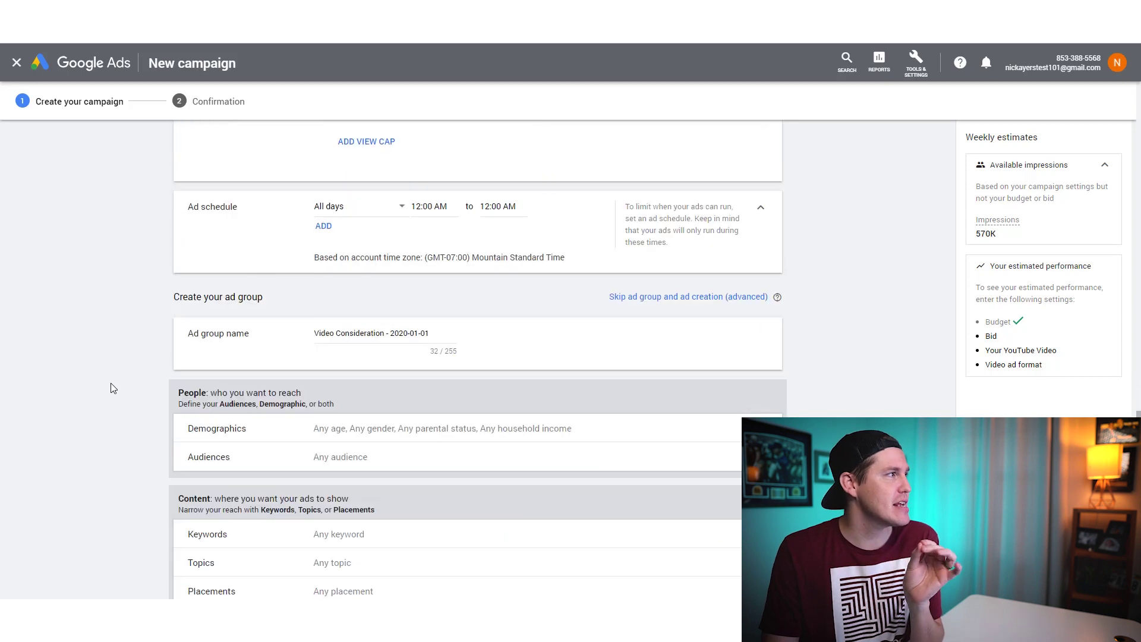
{"action": "triple_click", "coordinate": [352, 330]}
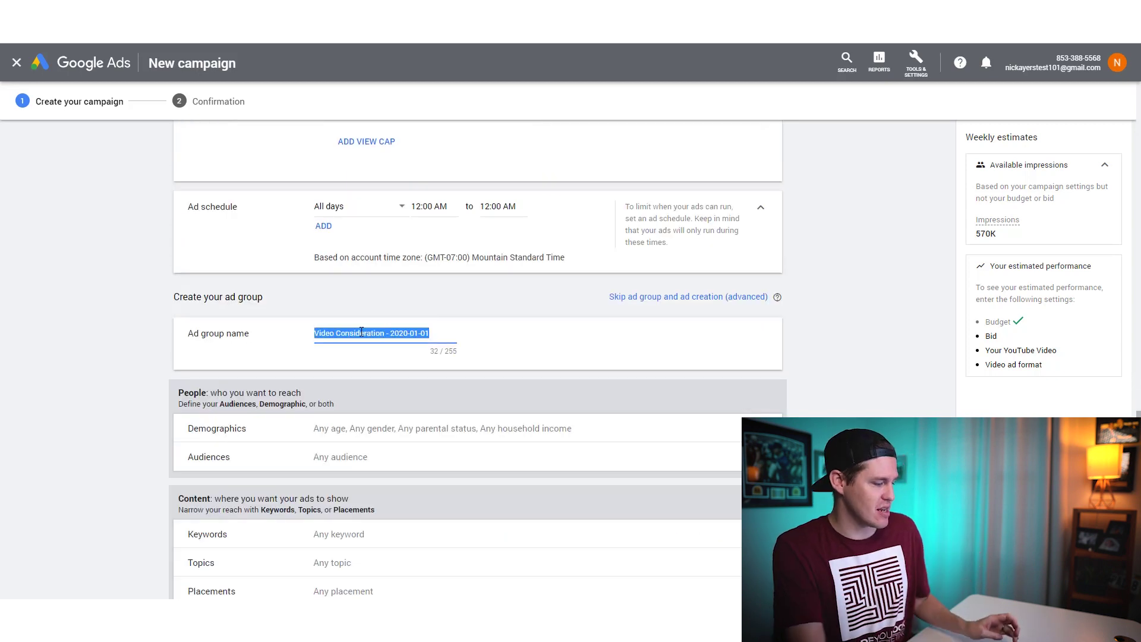
{"action": "type", "text": "T"}
{"action": "key", "text": "Caps_Lock"}
{"action": "type", "text": "est"}
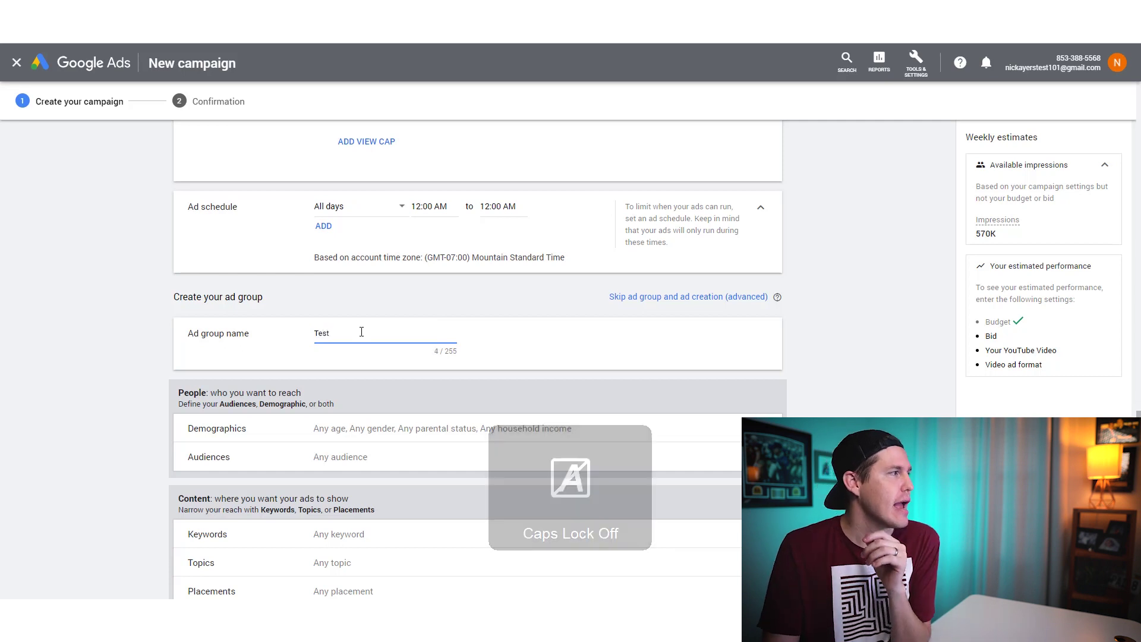
{"action": "left_click", "coordinate": [67, 364]}
Expand the ad group's demographics and exclude the 18 - 24 age range from the targeting.
{"action": "scroll", "coordinate": [67, 364], "scroll_direction": "down", "scroll_amount": 2}
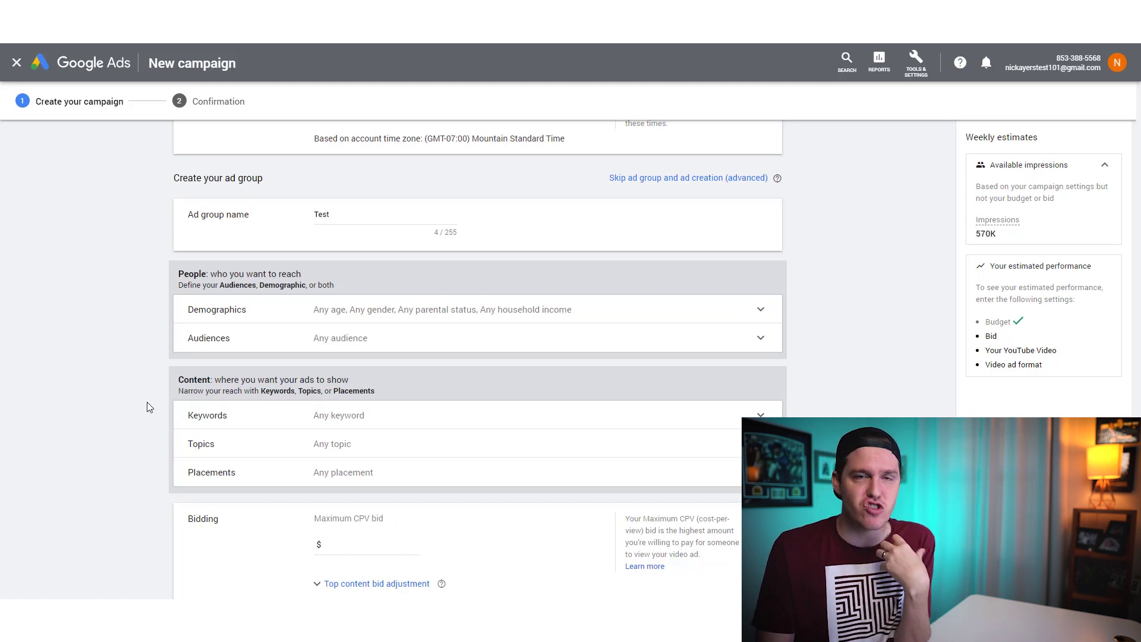
{"action": "left_click", "coordinate": [221, 320]}
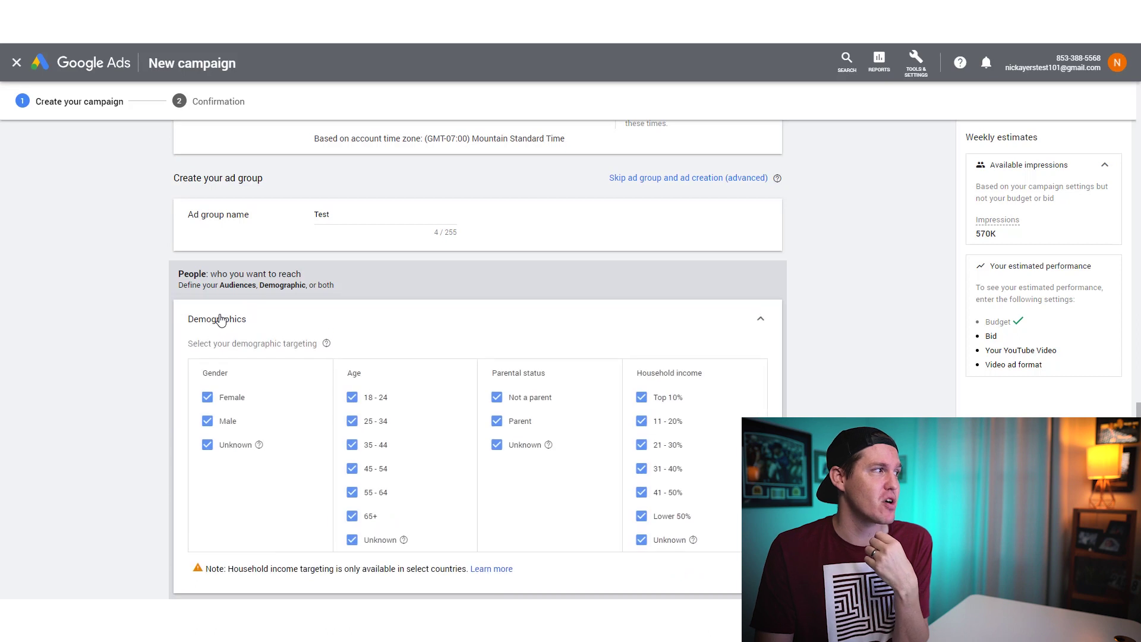
{"action": "left_click", "coordinate": [352, 398]}
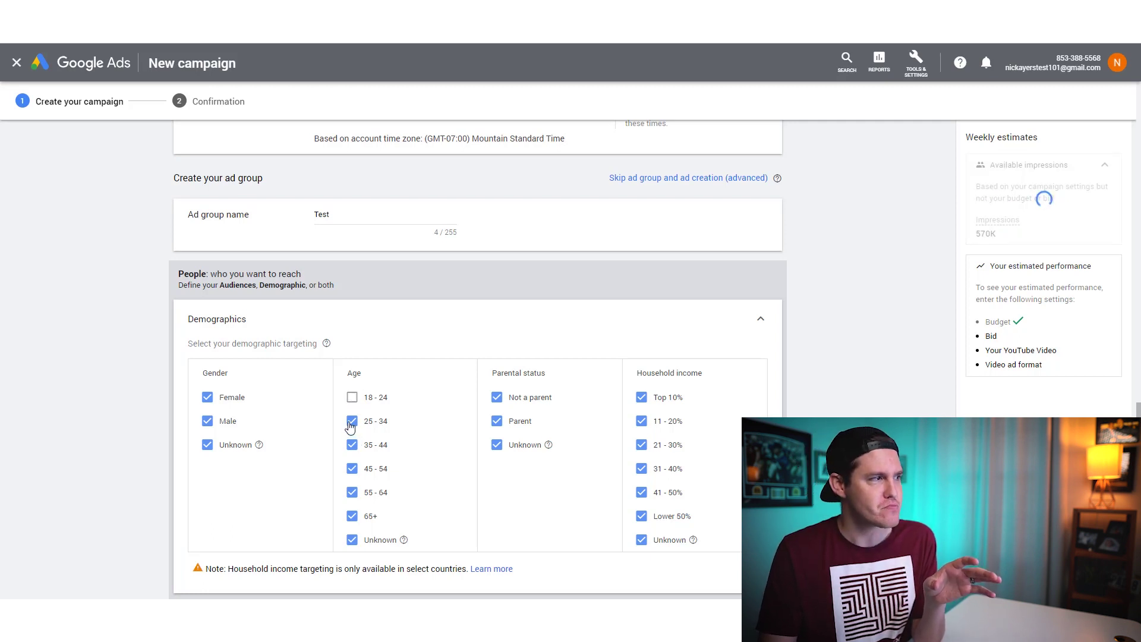
{"action": "left_click", "coordinate": [350, 425]}
{"action": "left_click", "coordinate": [352, 518]}
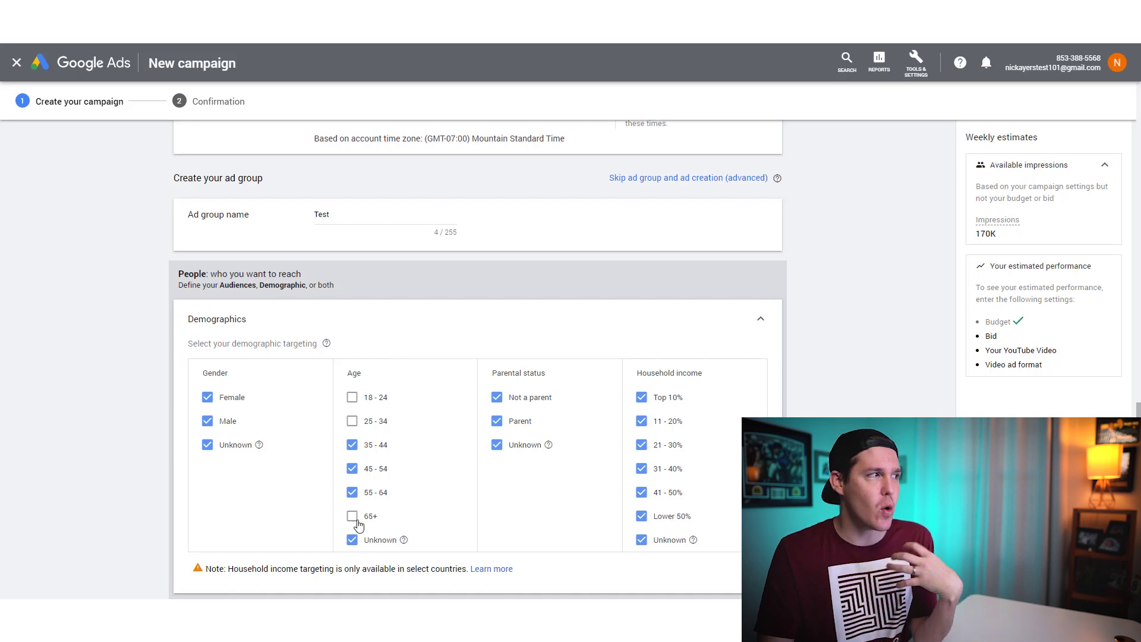
{"action": "left_click", "coordinate": [352, 422]}
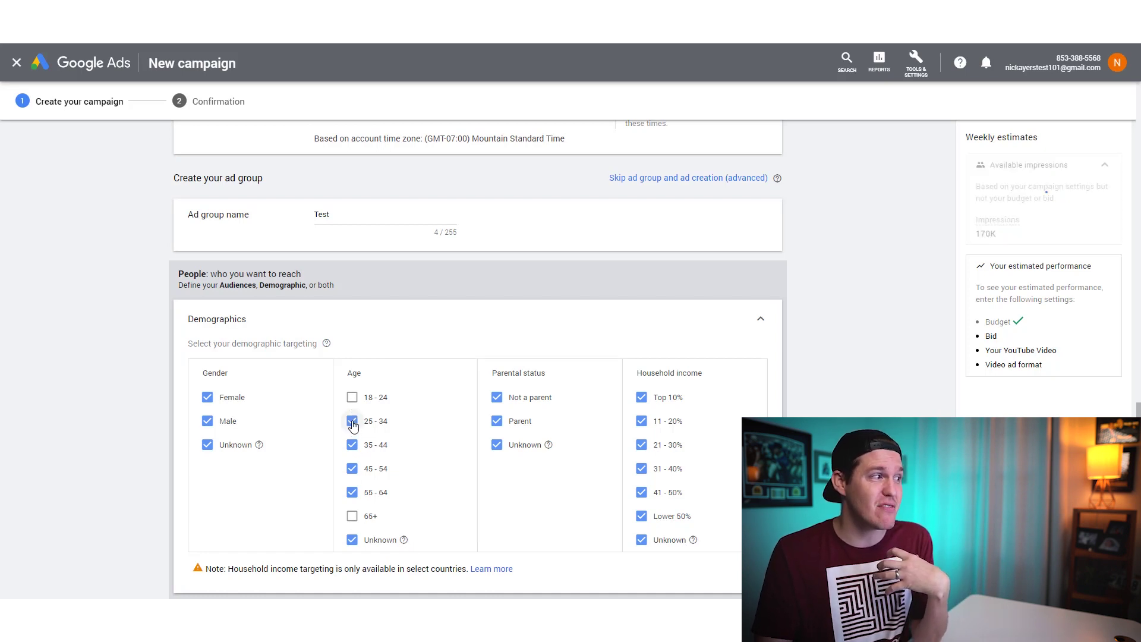
{"action": "left_click", "coordinate": [351, 516]}
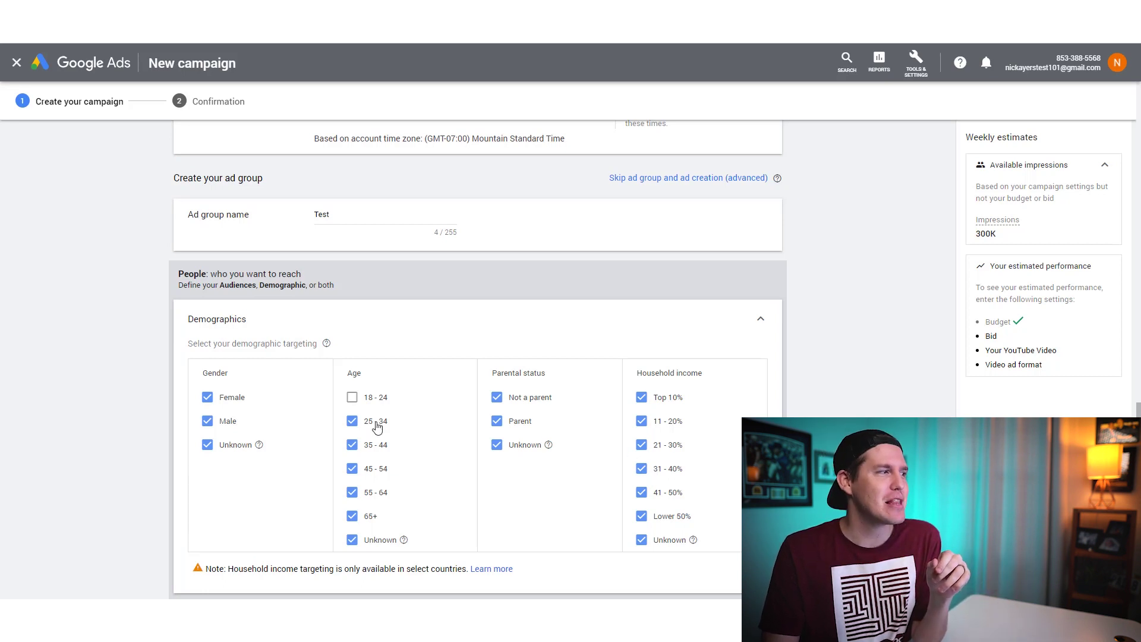
Expand the ad group's audiences and examine the demographic, audience and content targeting options down to the bidding section.
{"action": "scroll", "coordinate": [426, 489], "scroll_direction": "down", "scroll_amount": 4}
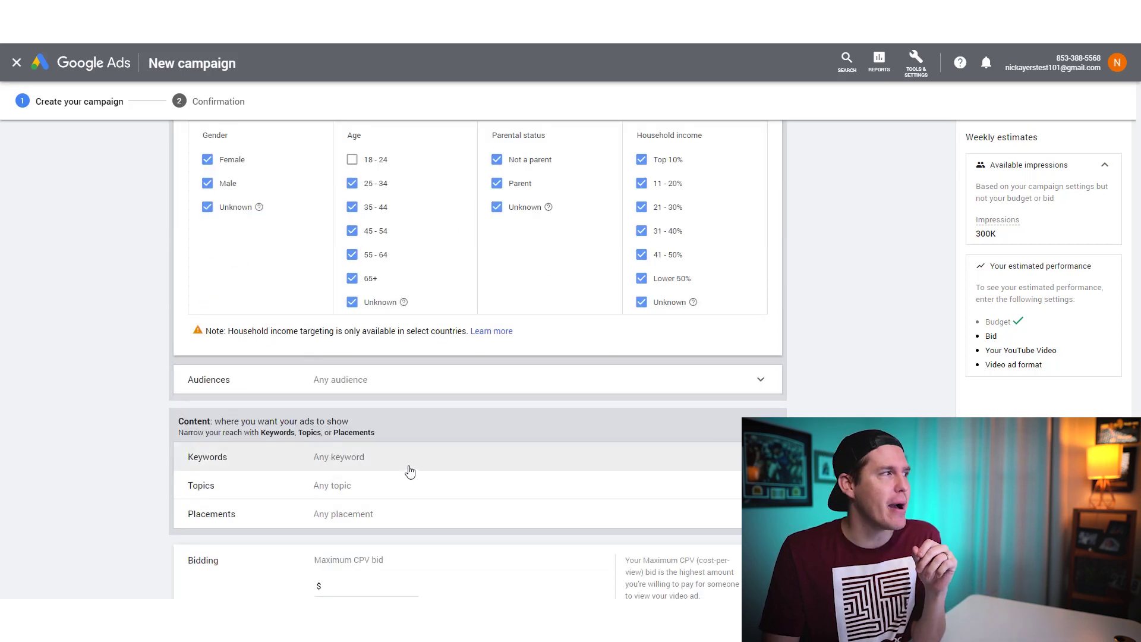
{"action": "scroll", "coordinate": [173, 383], "scroll_direction": "up", "scroll_amount": 2}
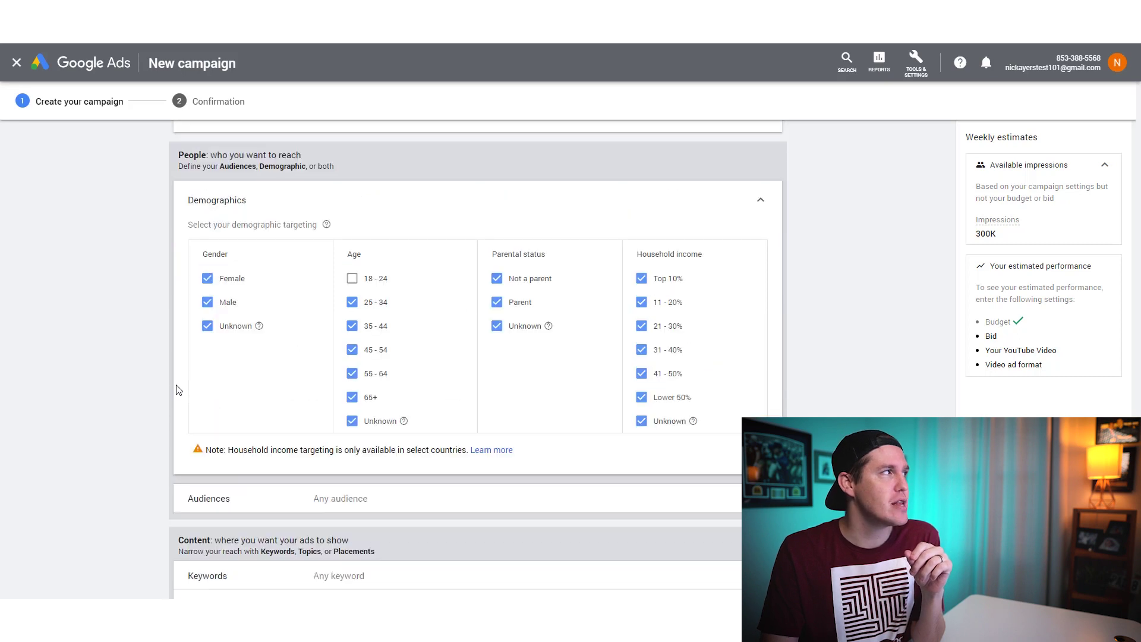
{"action": "scroll", "coordinate": [184, 391], "scroll_direction": "down", "scroll_amount": 2}
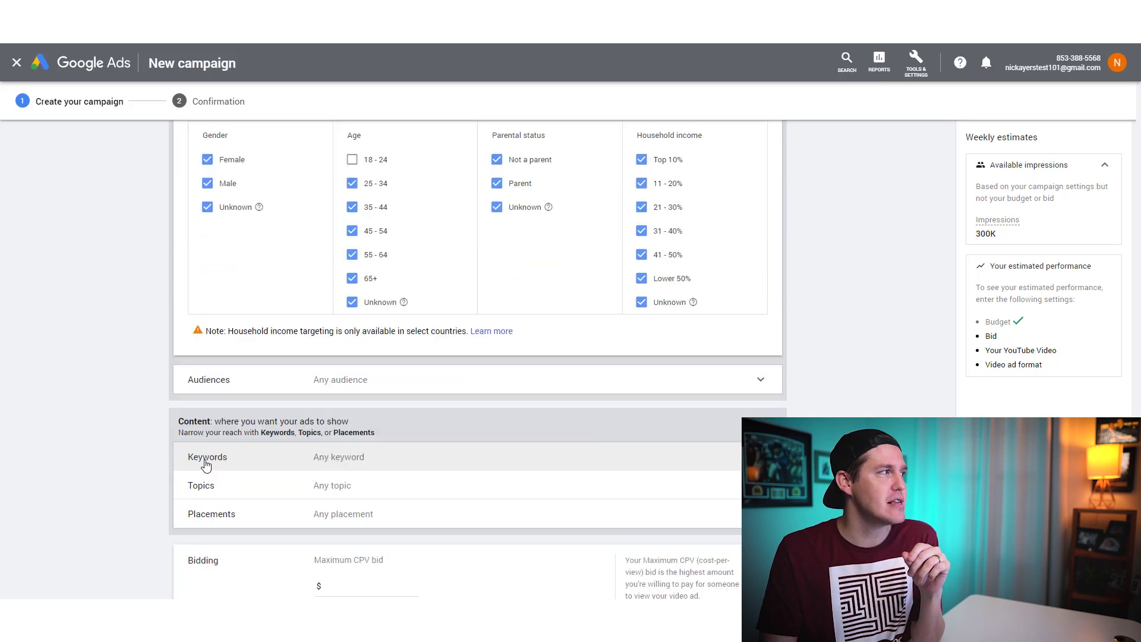
{"action": "left_click", "coordinate": [214, 383]}
{"action": "scroll", "coordinate": [123, 387], "scroll_direction": "down", "scroll_amount": 3}
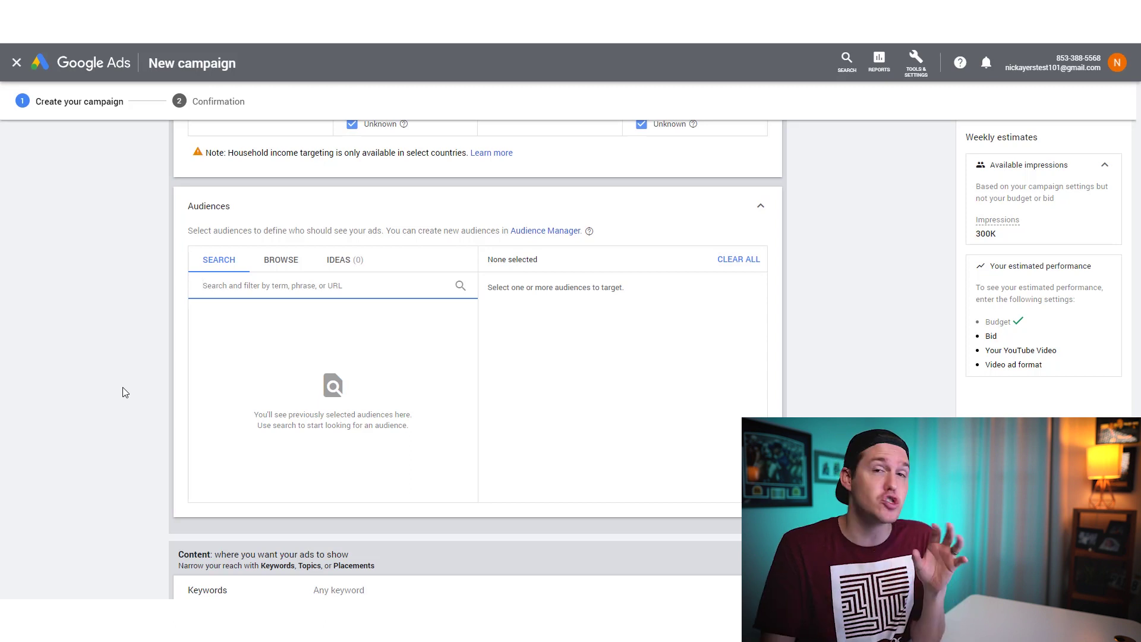
{"action": "scroll", "coordinate": [79, 364], "scroll_direction": "down", "scroll_amount": 2}
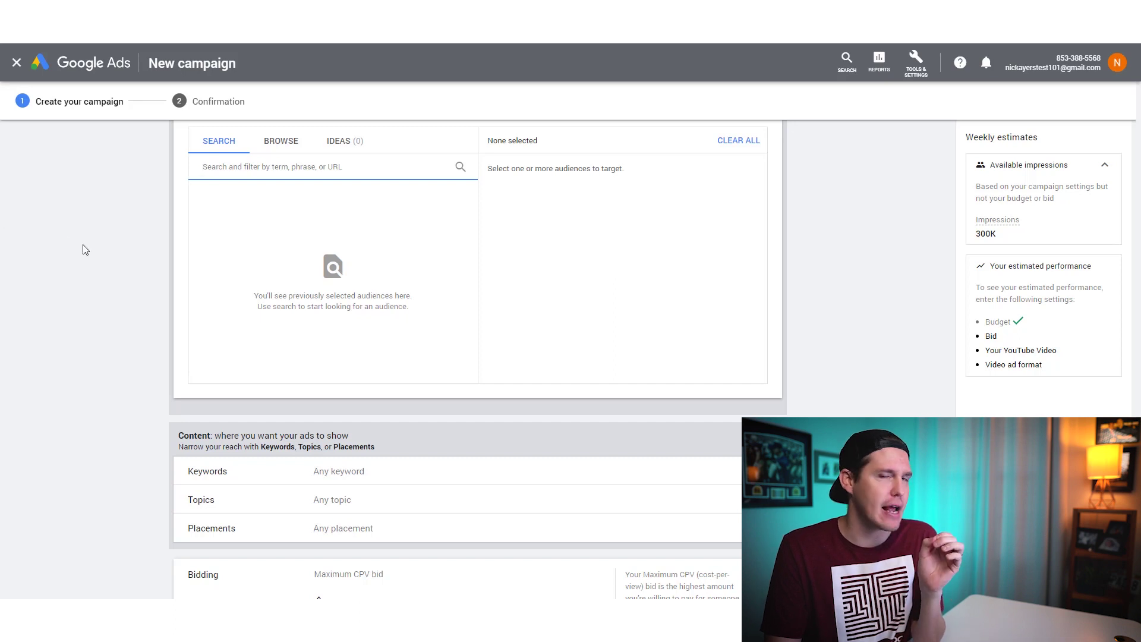
{"action": "scroll", "coordinate": [85, 250], "scroll_direction": "down", "scroll_amount": 1}
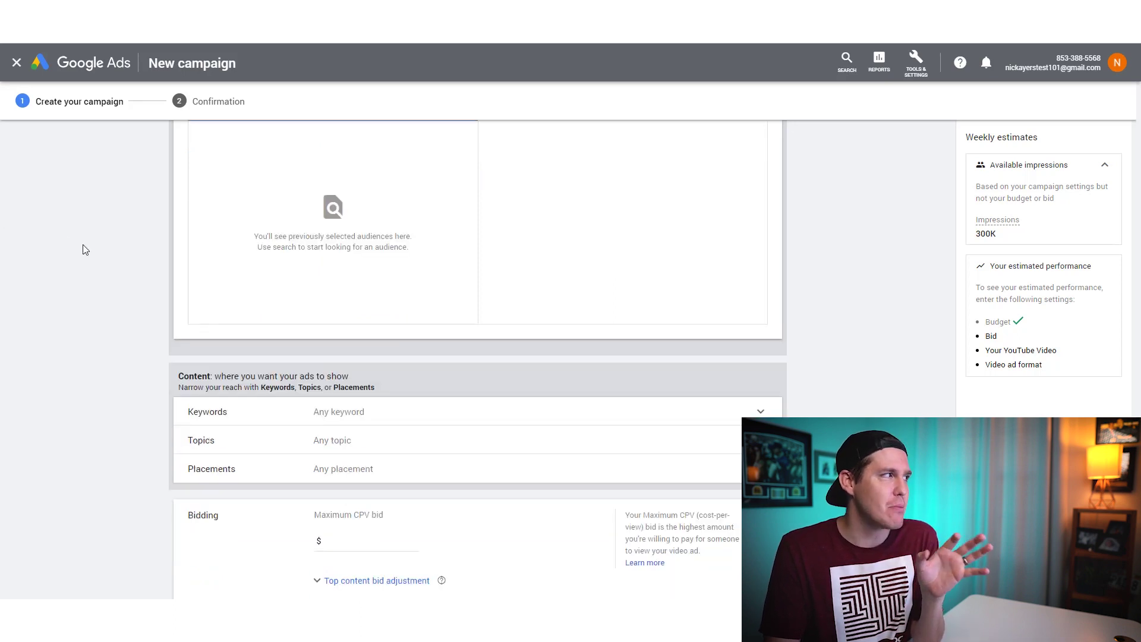
{"action": "scroll", "coordinate": [85, 250], "scroll_direction": "down", "scroll_amount": 1}
{"action": "scroll", "coordinate": [158, 374], "scroll_direction": "up", "scroll_amount": 2}
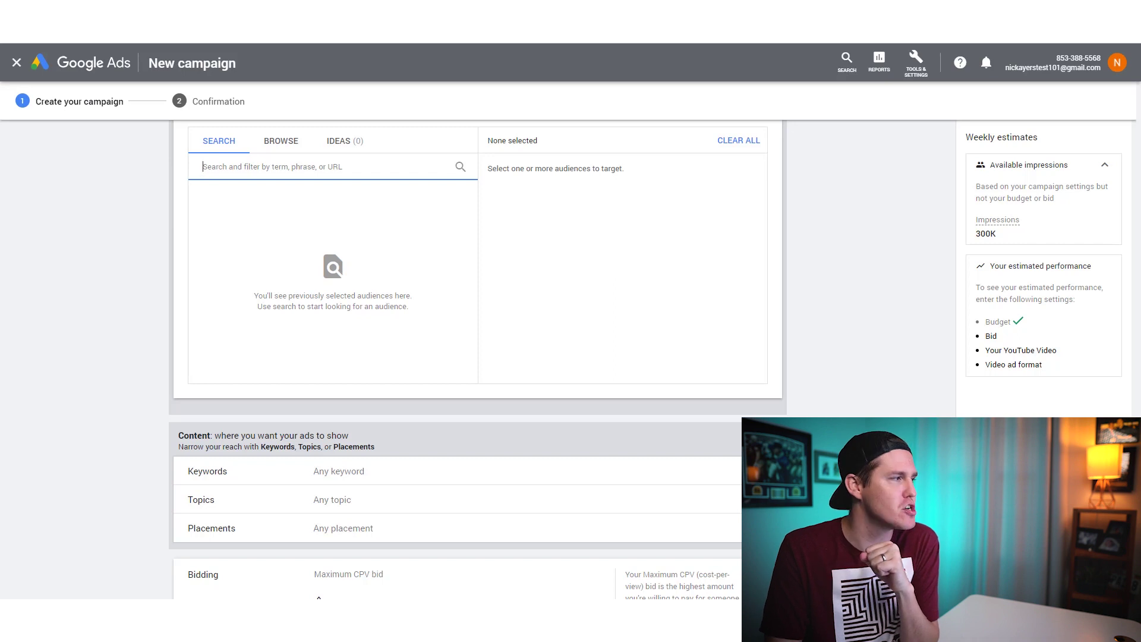
{"action": "scroll", "coordinate": [2, 132], "scroll_direction": "down", "scroll_amount": 3}
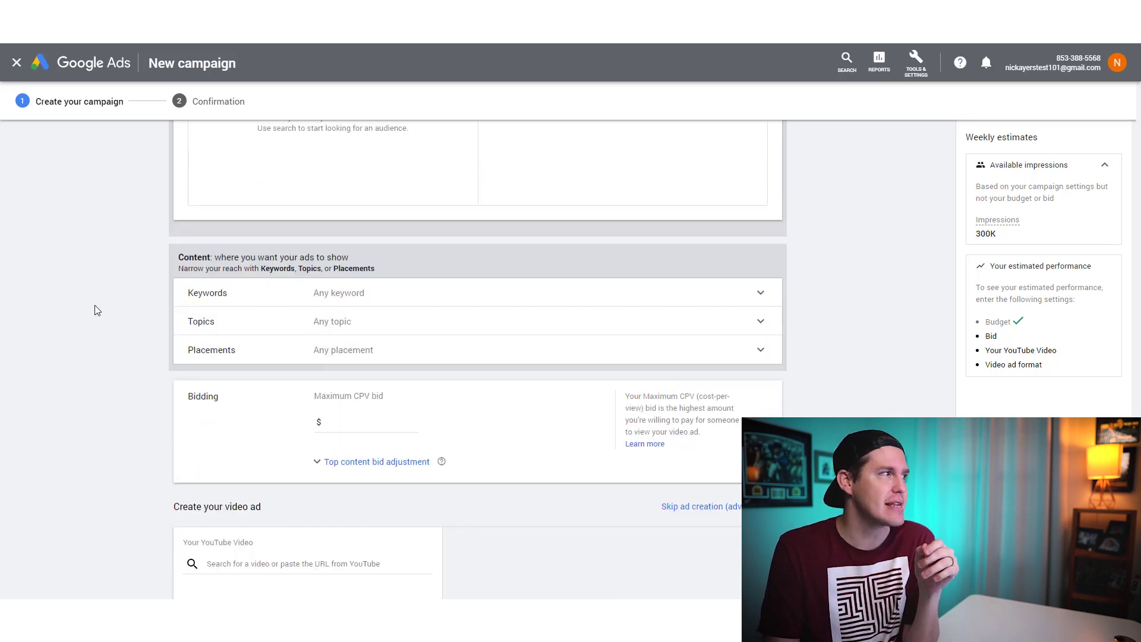
Review the demographics and audiences again and set the ad group's maximum CPV bid to $0.12.
{"action": "left_click", "coordinate": [353, 421]}
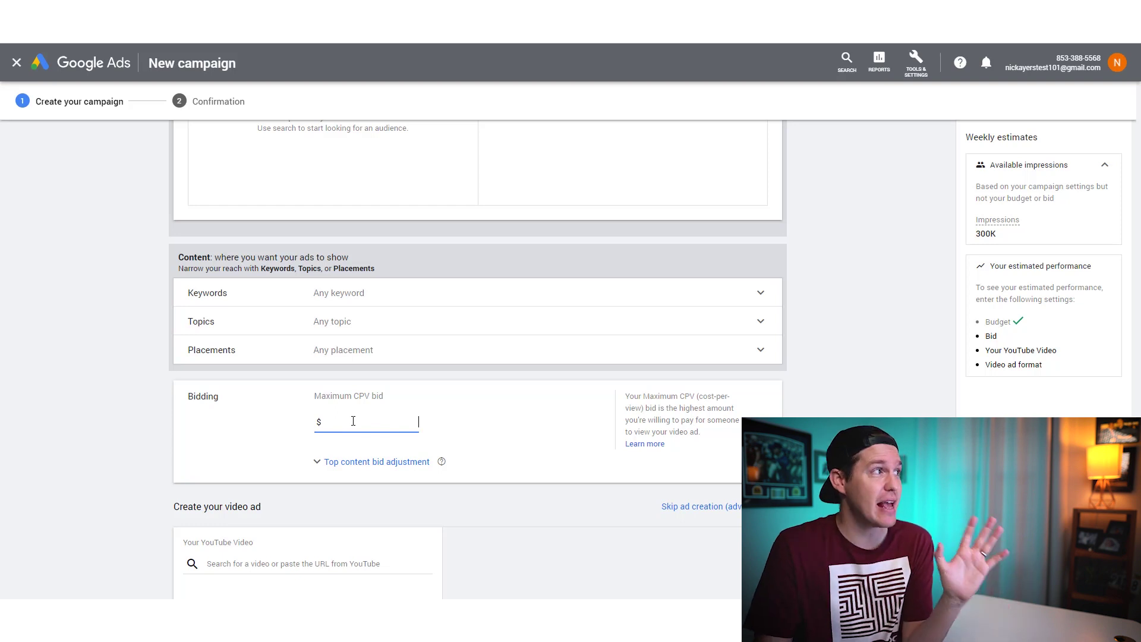
{"action": "scroll", "coordinate": [353, 421], "scroll_direction": "up", "scroll_amount": 10}
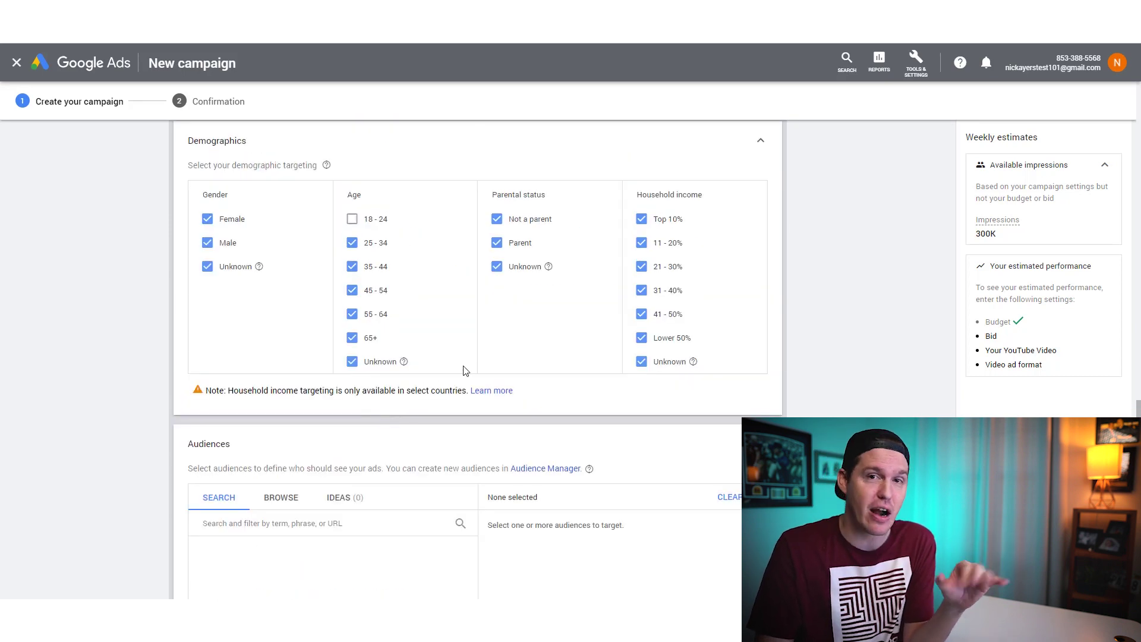
{"action": "scroll", "coordinate": [464, 371], "scroll_direction": "down", "scroll_amount": 1}
{"action": "scroll", "coordinate": [466, 372], "scroll_direction": "down", "scroll_amount": 2}
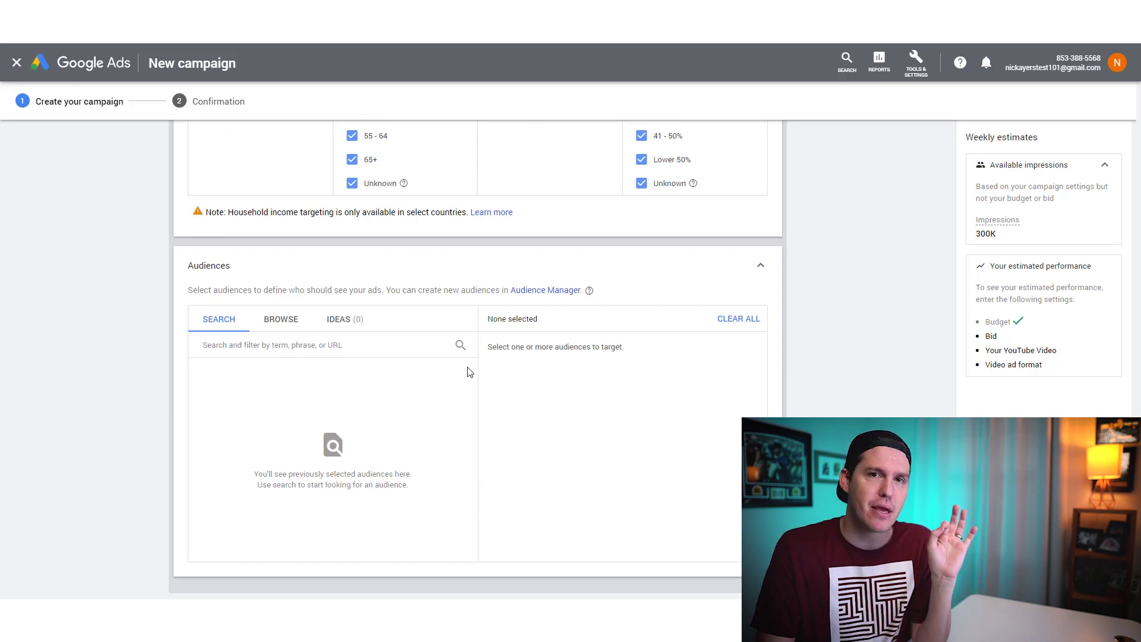
{"action": "scroll", "coordinate": [469, 372], "scroll_direction": "down", "scroll_amount": 1}
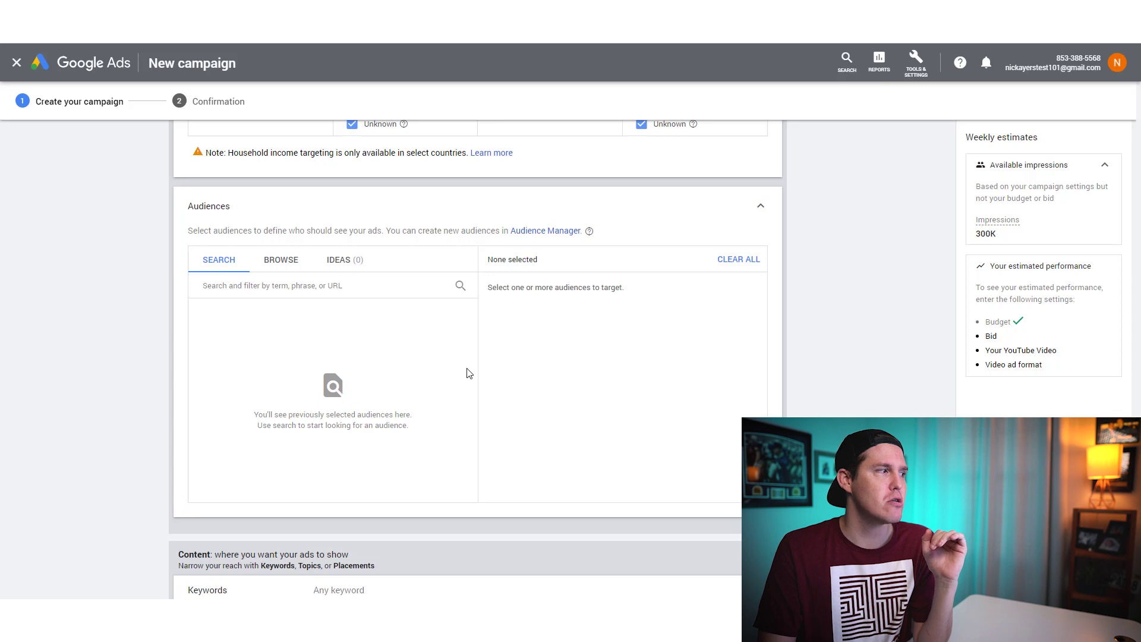
{"action": "scroll", "coordinate": [177, 387], "scroll_direction": "down", "scroll_amount": 6}
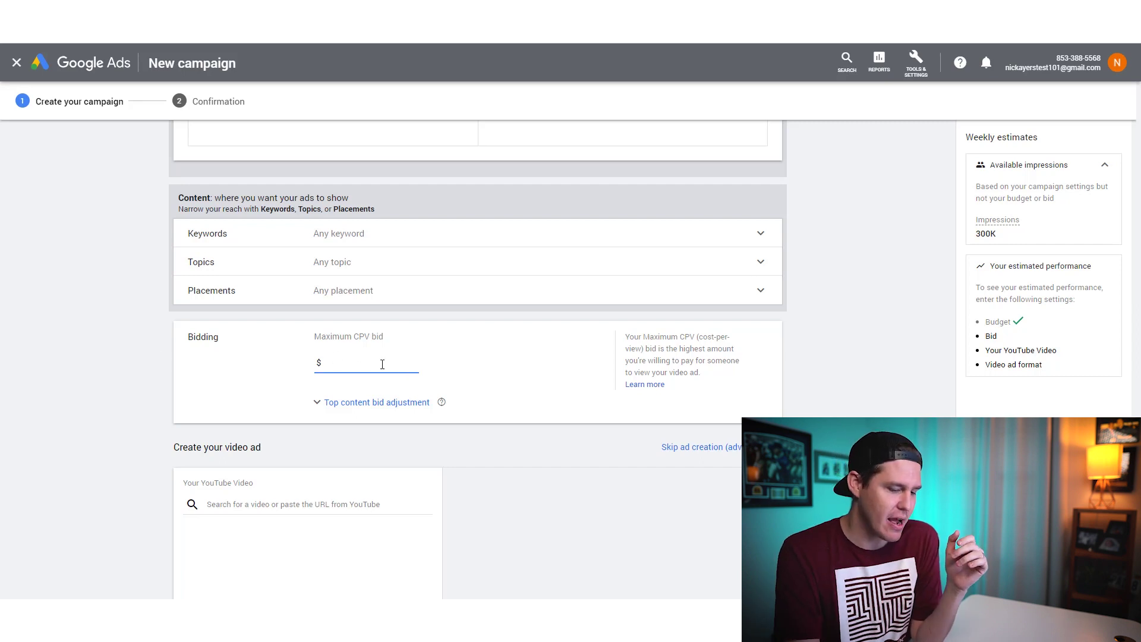
{"action": "type", "text": "0.00"}
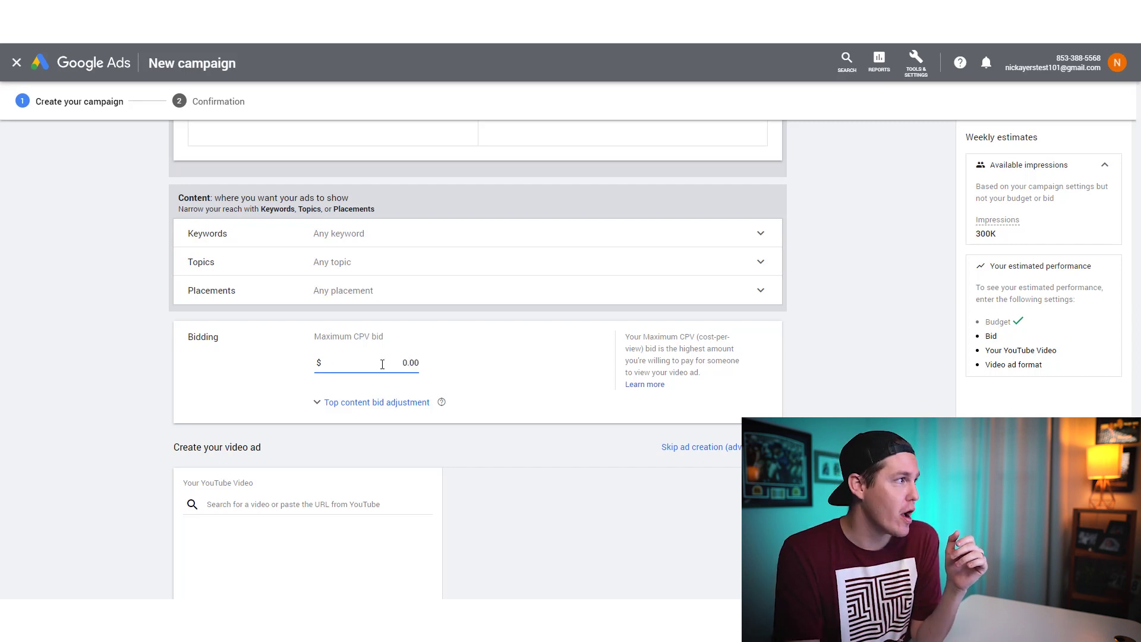
{"action": "key", "text": "BackSpace"}
{"action": "key", "text": "BackSpace"}
{"action": "type", "text": "12"}
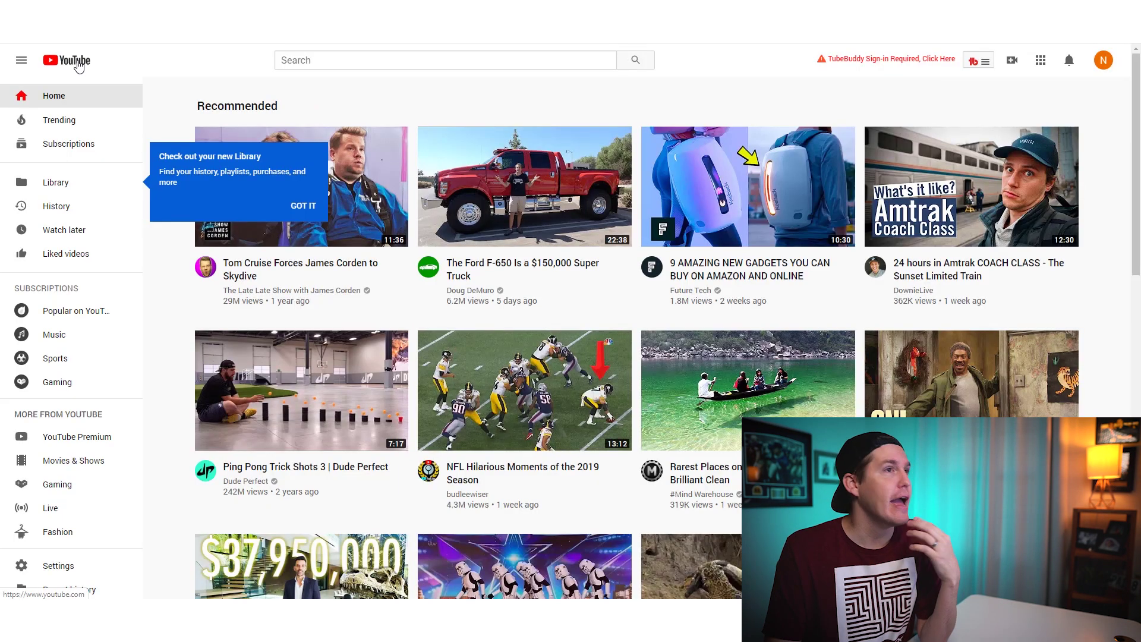
Switch to YouTube, open the Ford F-650 video, and use its URL in Google Ads for a skippable in-stream ad.
{"action": "mouse_move", "coordinate": [357, 144]}
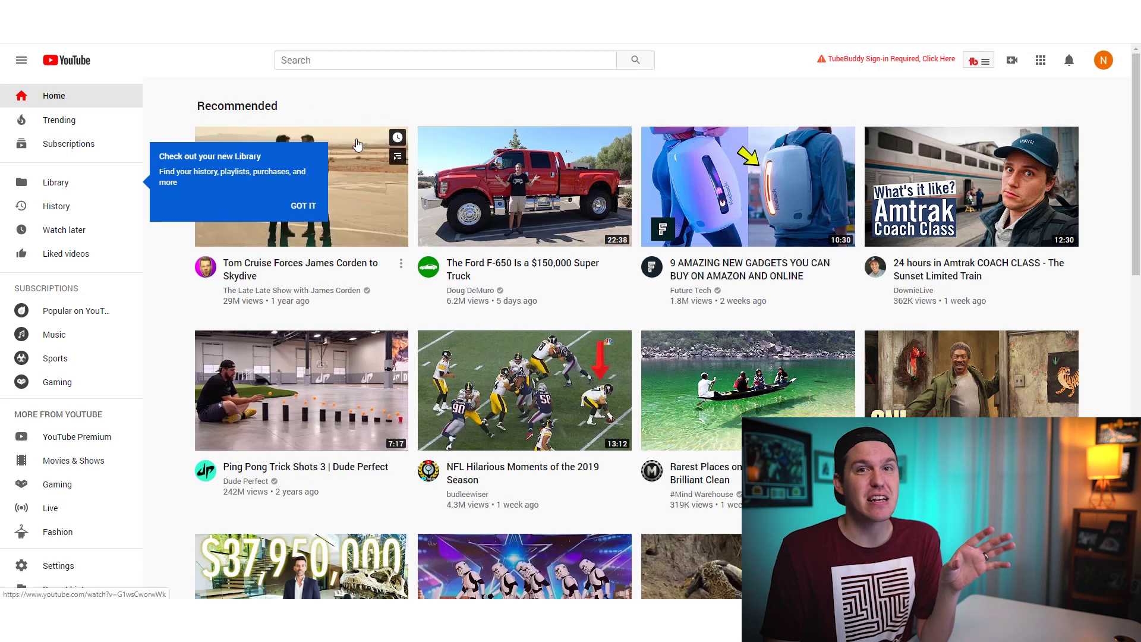
{"action": "left_click", "coordinate": [528, 213]}
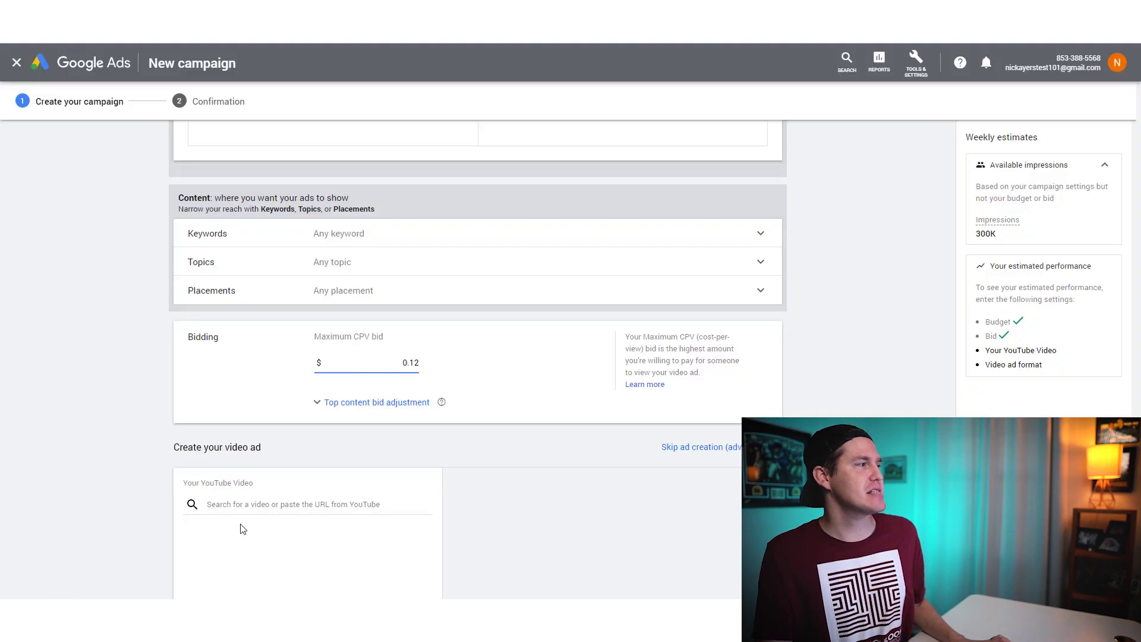
{"action": "left_click", "coordinate": [257, 503]}
{"action": "key", "text": "ctrl+v"}
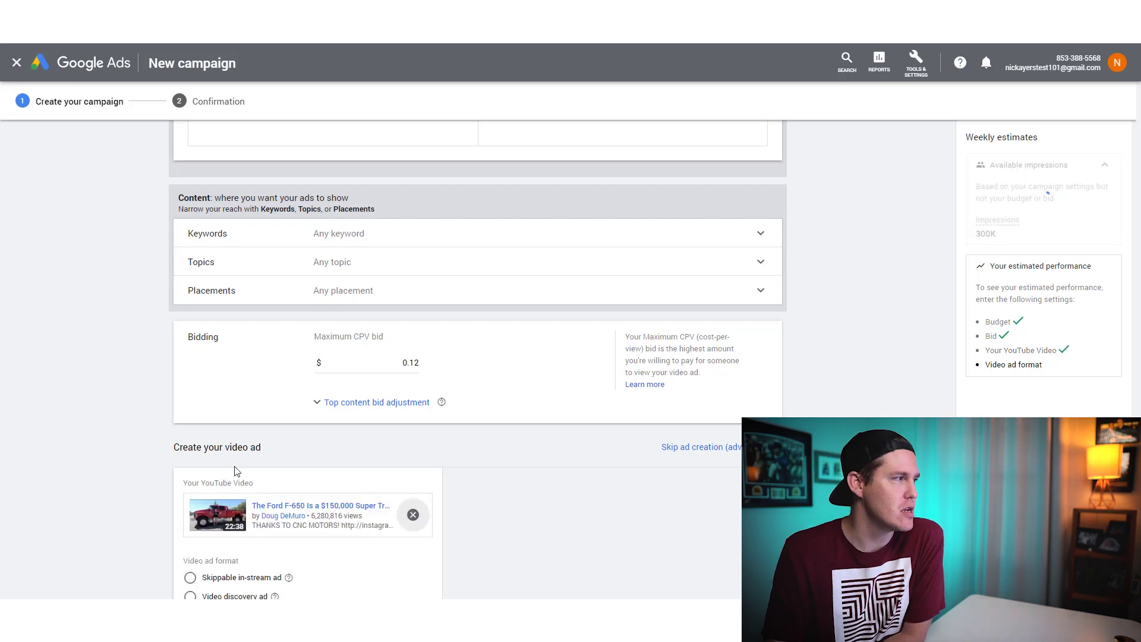
{"action": "scroll", "coordinate": [128, 456], "scroll_direction": "down", "scroll_amount": 2}
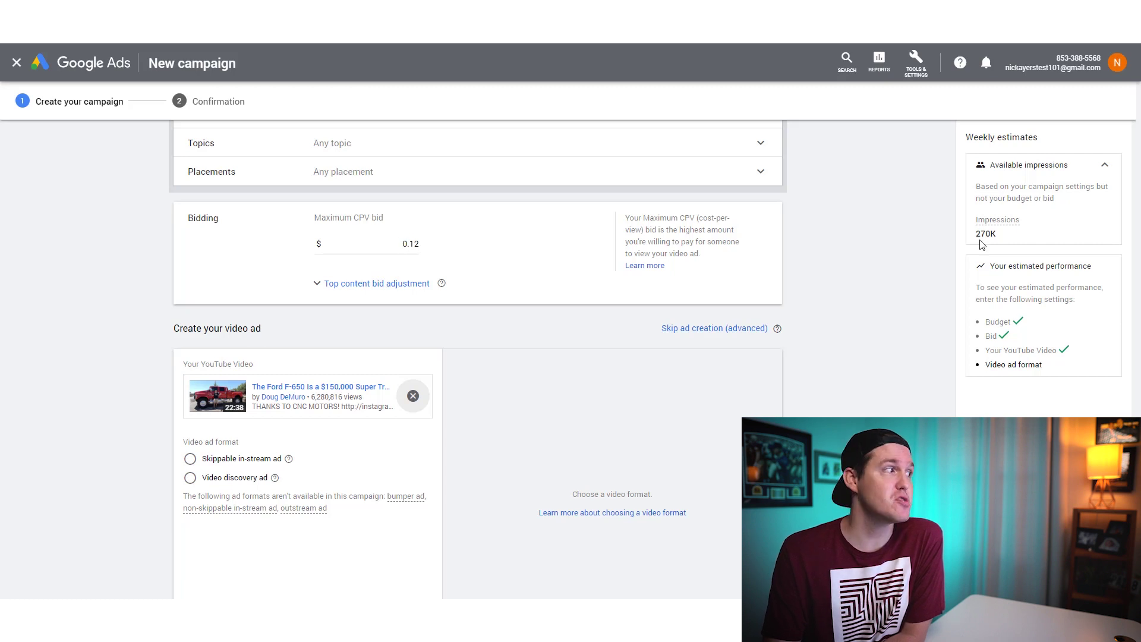
{"action": "left_click", "coordinate": [246, 460]}
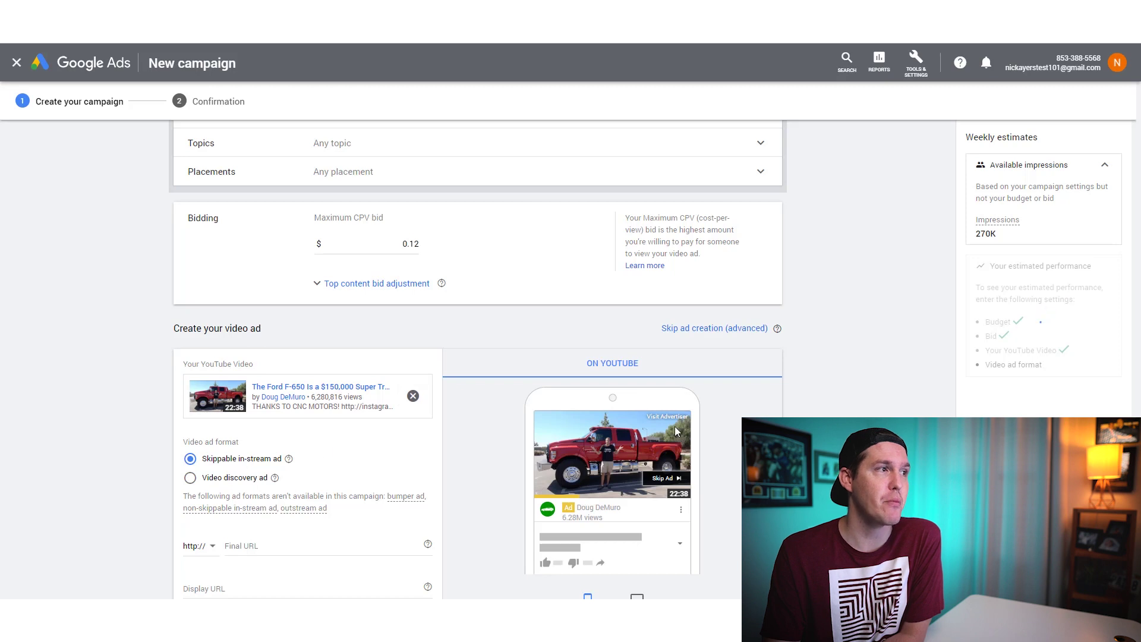
Set the ad group's maximum CPV bid to $0.07.
{"action": "scroll", "coordinate": [708, 433], "scroll_direction": "down", "scroll_amount": 1}
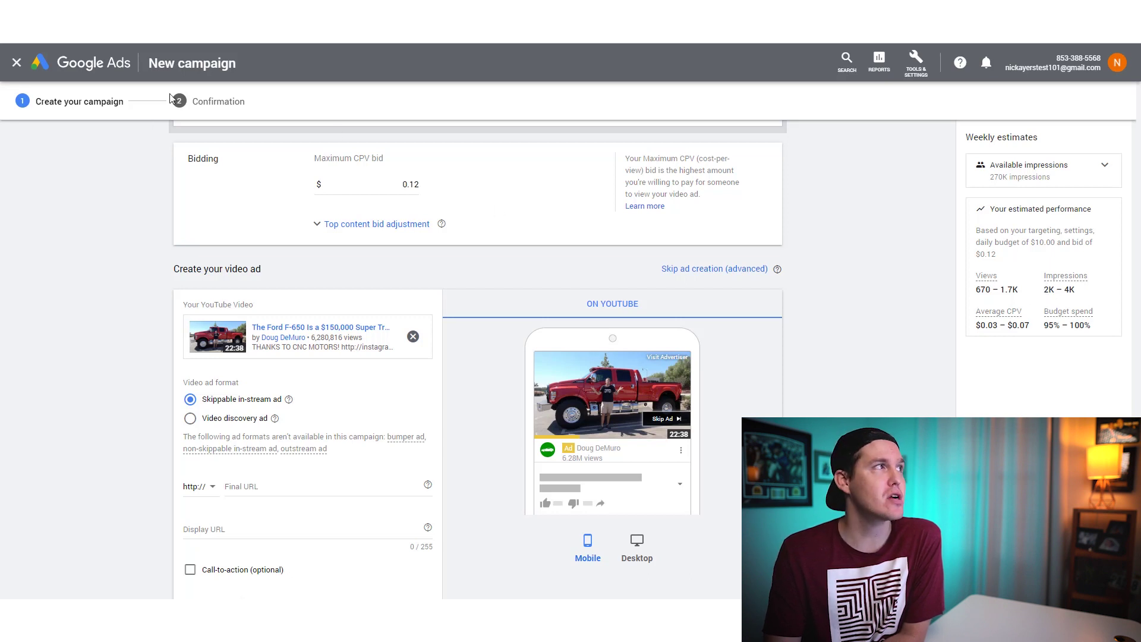
{"action": "left_click_drag", "start_coordinate": [421, 188], "coordinate": [415, 185]}
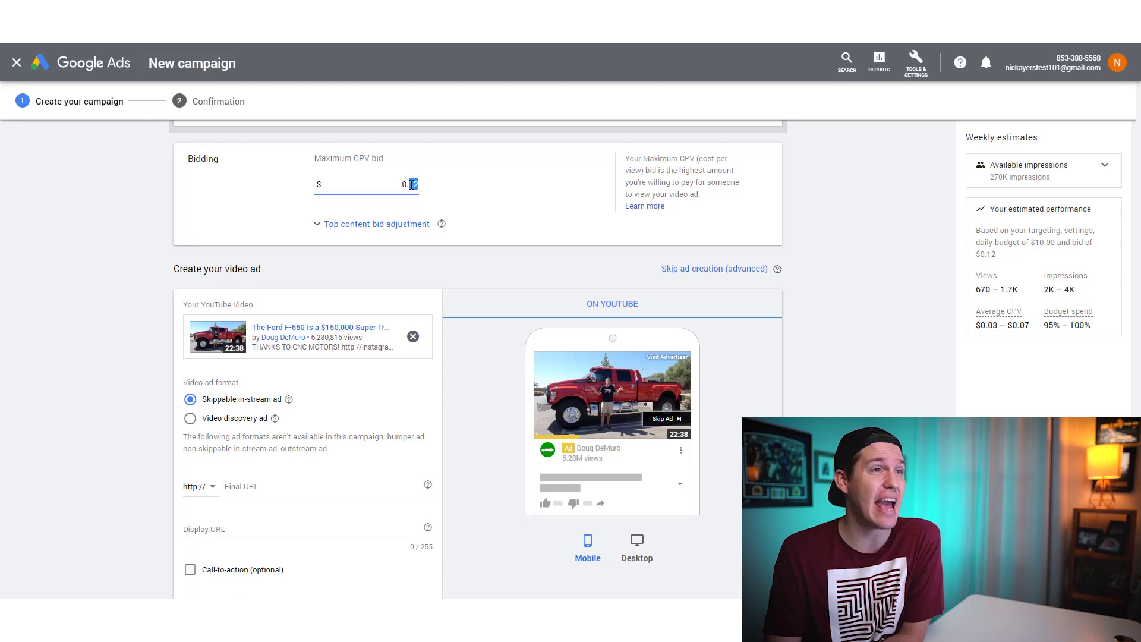
{"action": "type", "text": "07"}
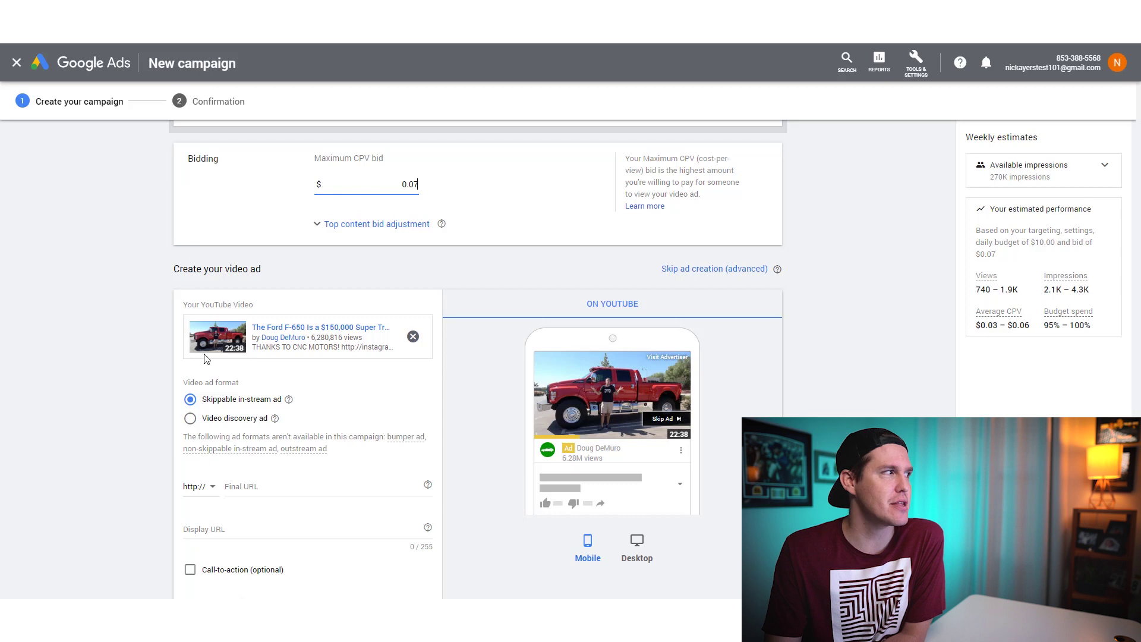
{"action": "scroll", "coordinate": [113, 408], "scroll_direction": "down", "scroll_amount": 1}
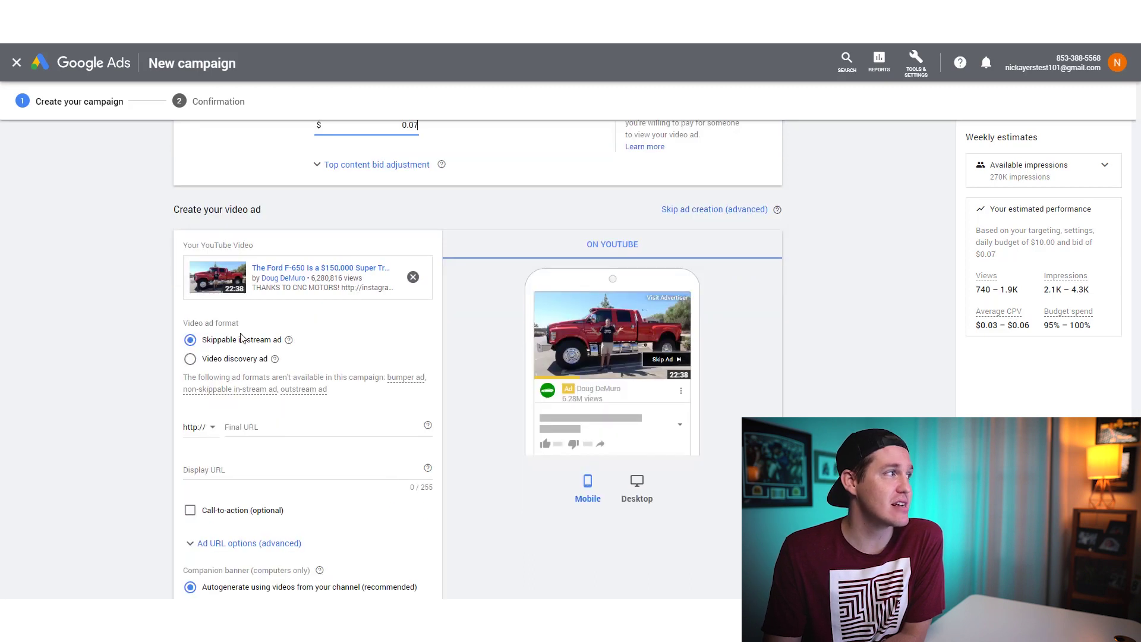
{"action": "left_click", "coordinate": [274, 428]}
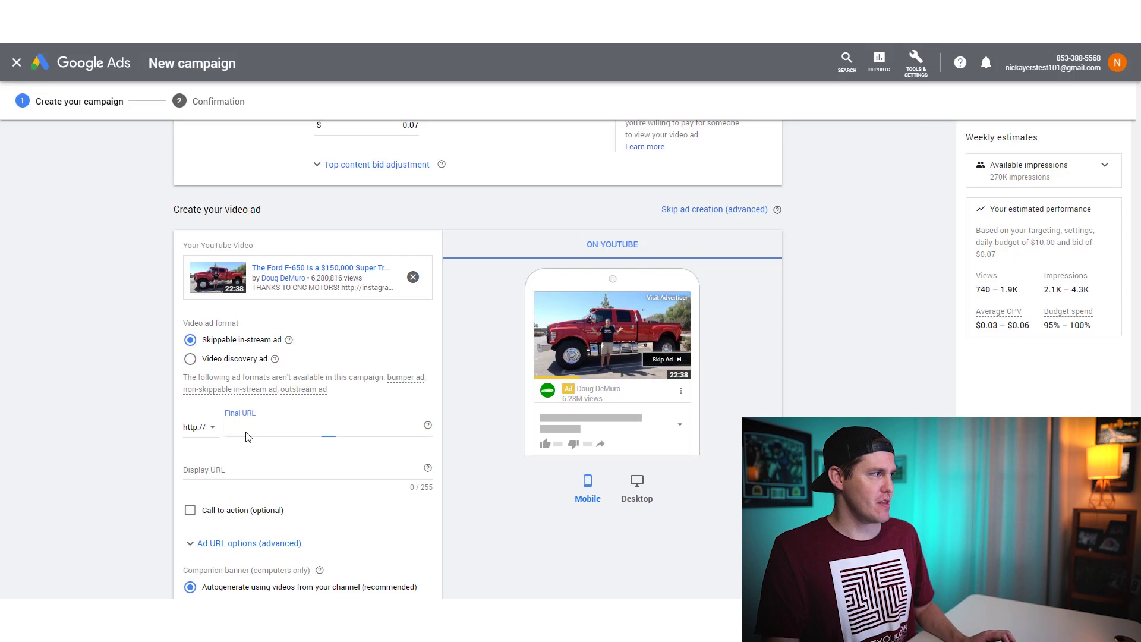
{"action": "type", "text": "www.surveygizmo.com/s3/4762223/Homebuyer-Discount-Program"}
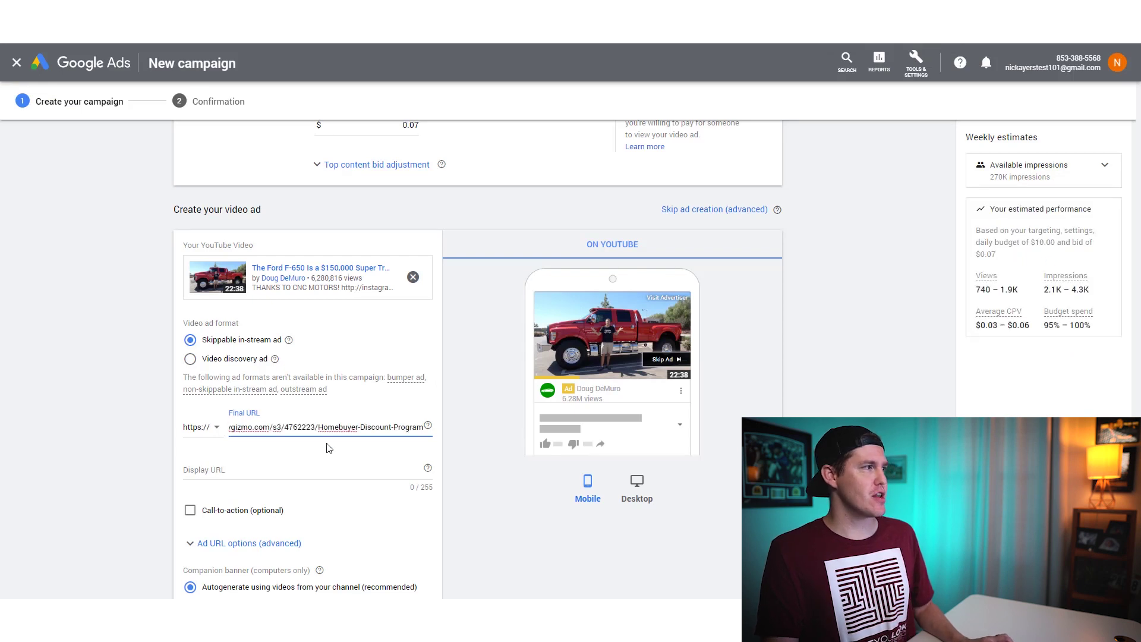
{"action": "left_click_drag", "start_coordinate": [330, 428], "coordinate": [227, 434]}
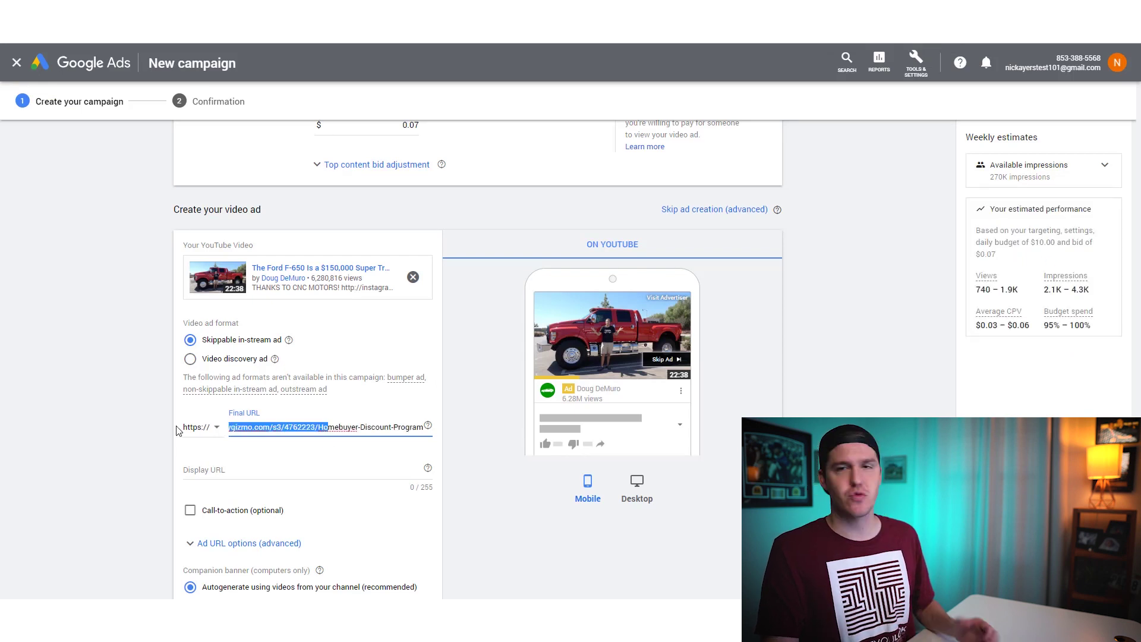
{"action": "left_click", "coordinate": [227, 444]}
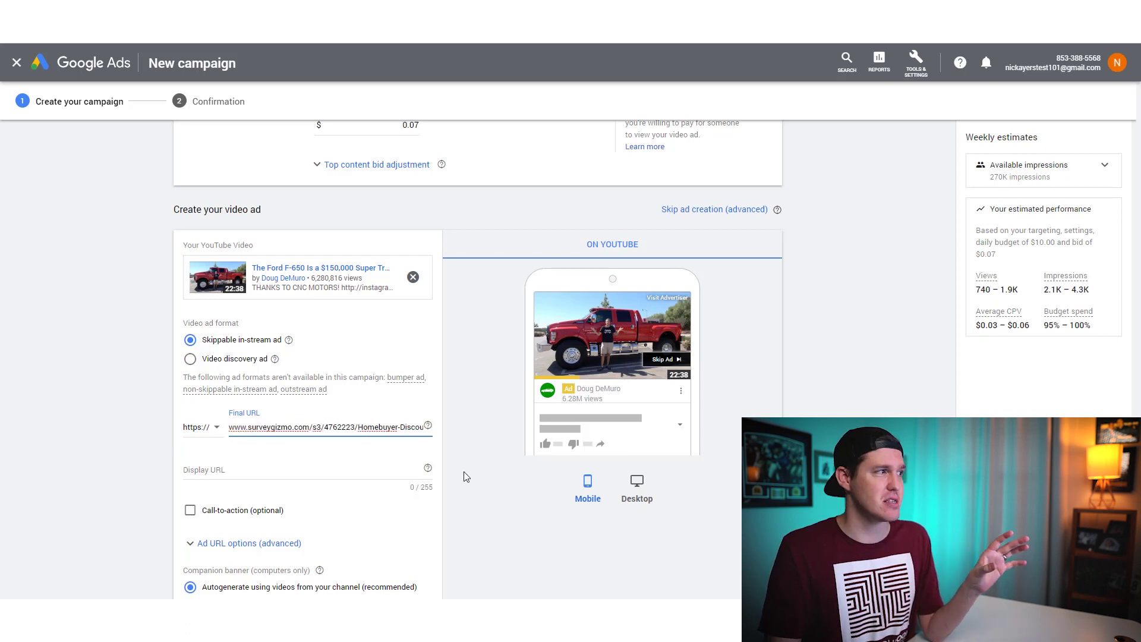
{"action": "left_click_drag", "start_coordinate": [309, 427], "coordinate": [454, 432]}
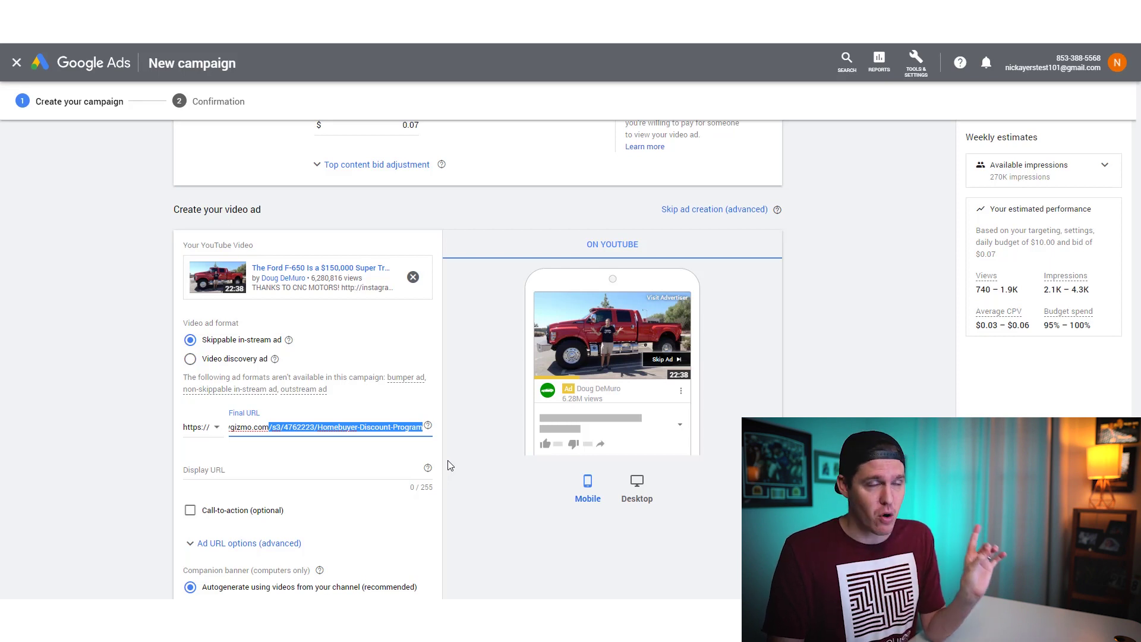
{"action": "left_click", "coordinate": [241, 469]}
{"action": "type", "text": "www.surveygizmo.com/s3/4762223/Homebuyer-Discount-Program"}
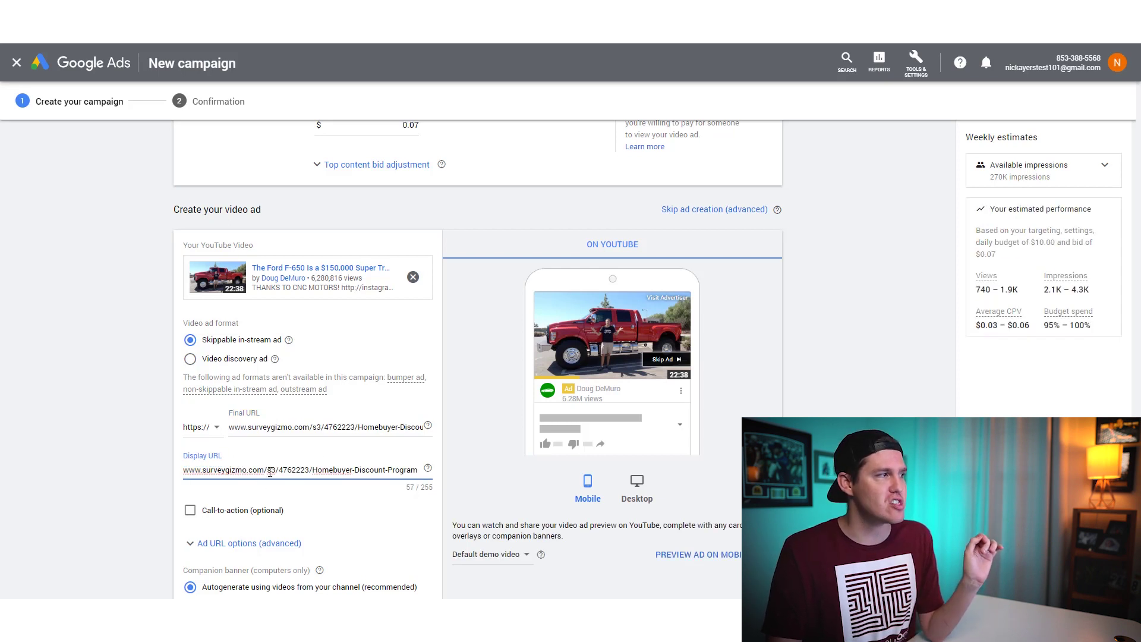
{"action": "left_click_drag", "start_coordinate": [187, 470], "coordinate": [473, 469]}
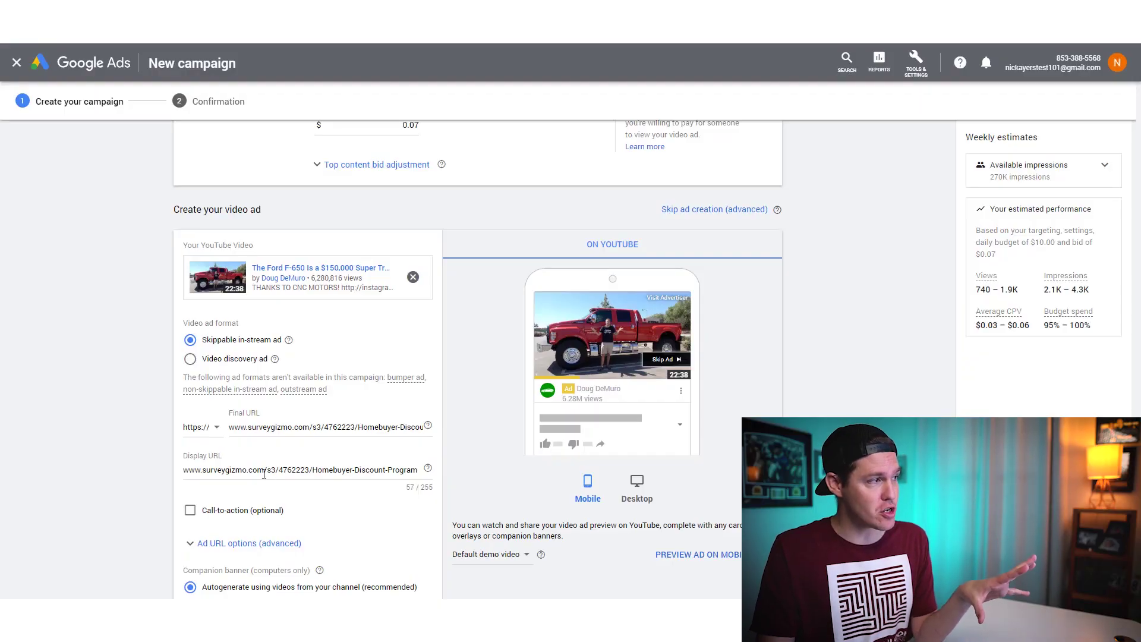
{"action": "left_click_drag", "start_coordinate": [264, 471], "coordinate": [540, 505]}
{"action": "key", "text": "BackSpace"}
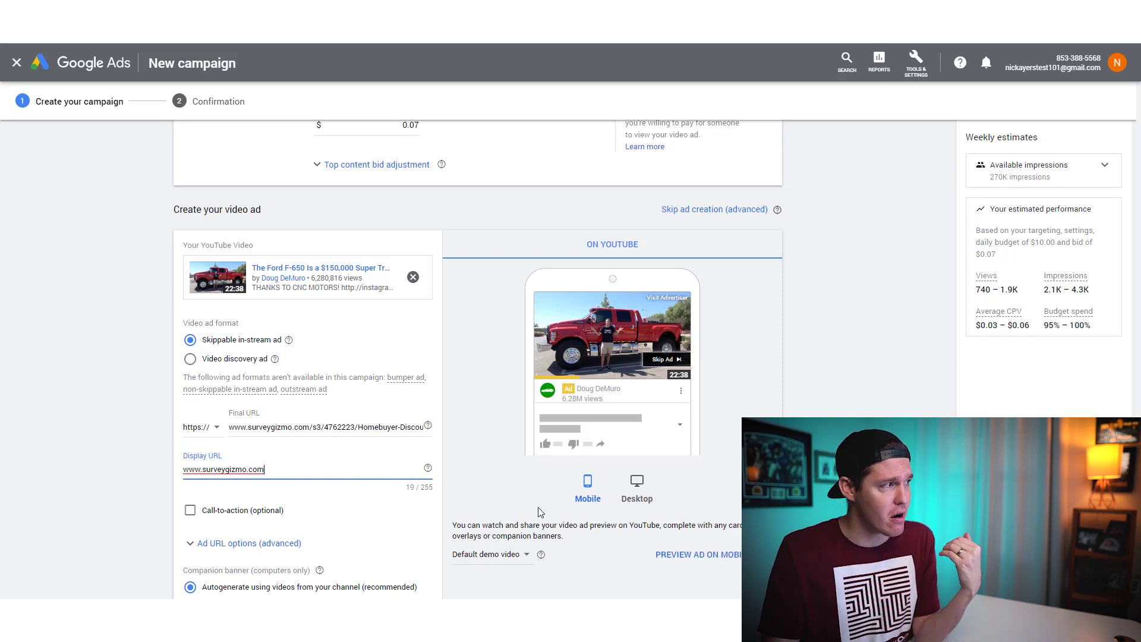
{"action": "left_click", "coordinate": [132, 474]}
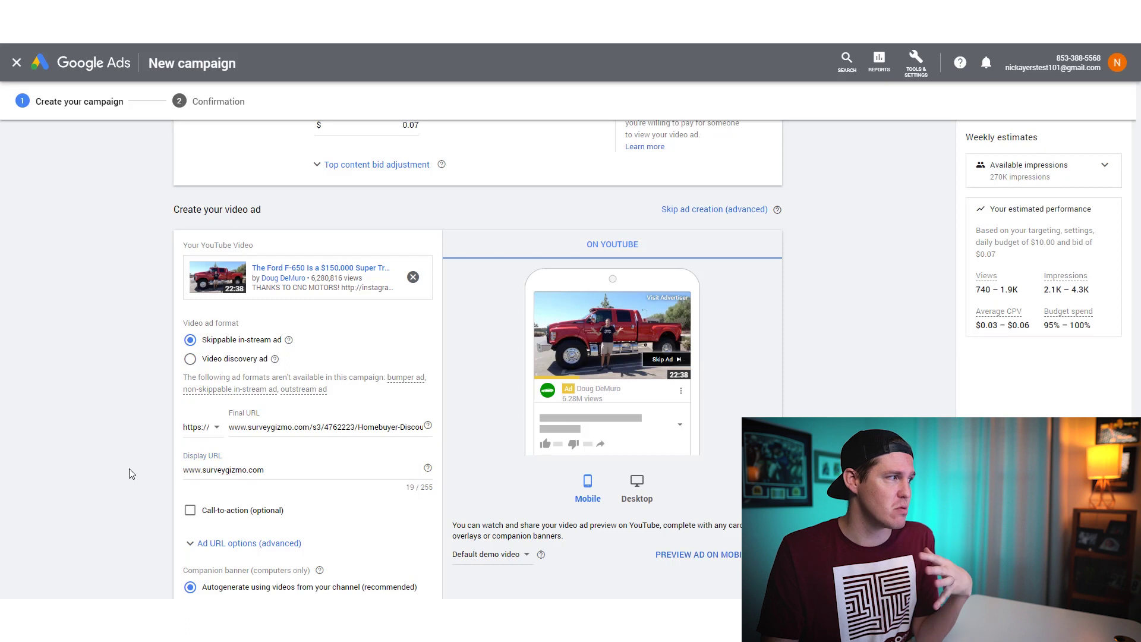
Enable the optional call-to-action for the video ad and compare its desktop and mobile previews.
{"action": "scroll", "coordinate": [131, 474], "scroll_direction": "down", "scroll_amount": 2}
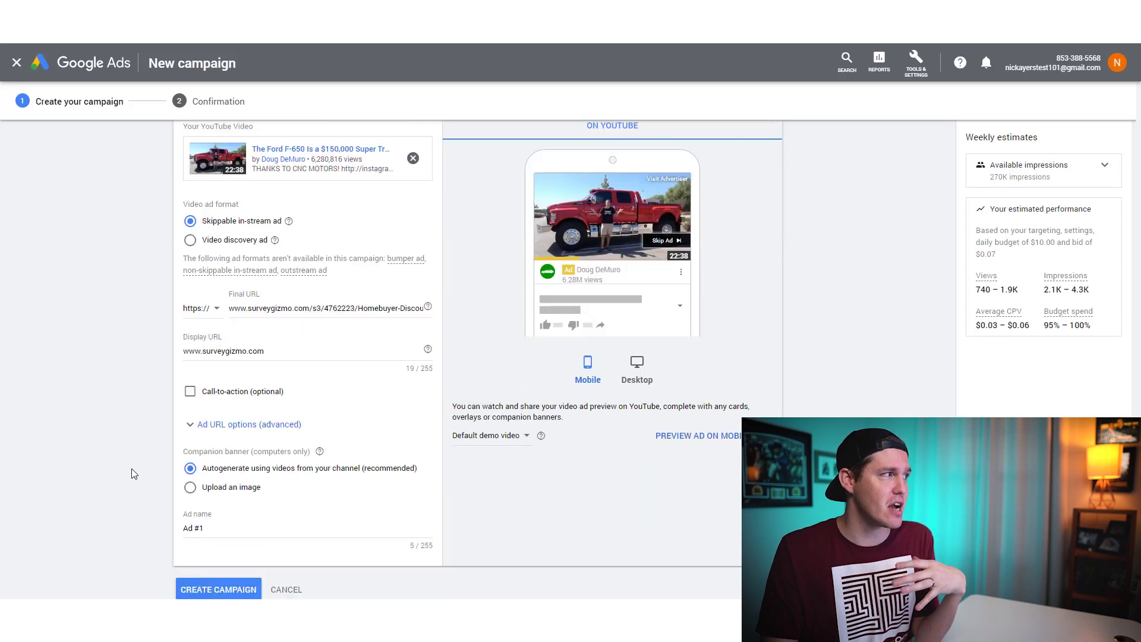
{"action": "left_click", "coordinate": [189, 396]}
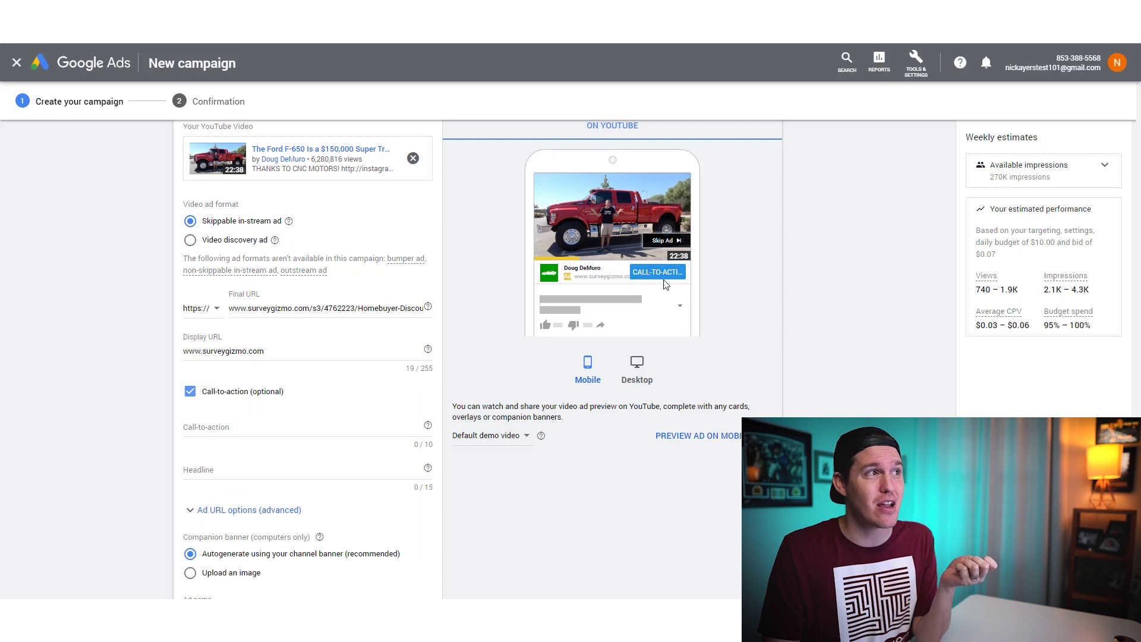
{"action": "left_click", "coordinate": [635, 375]}
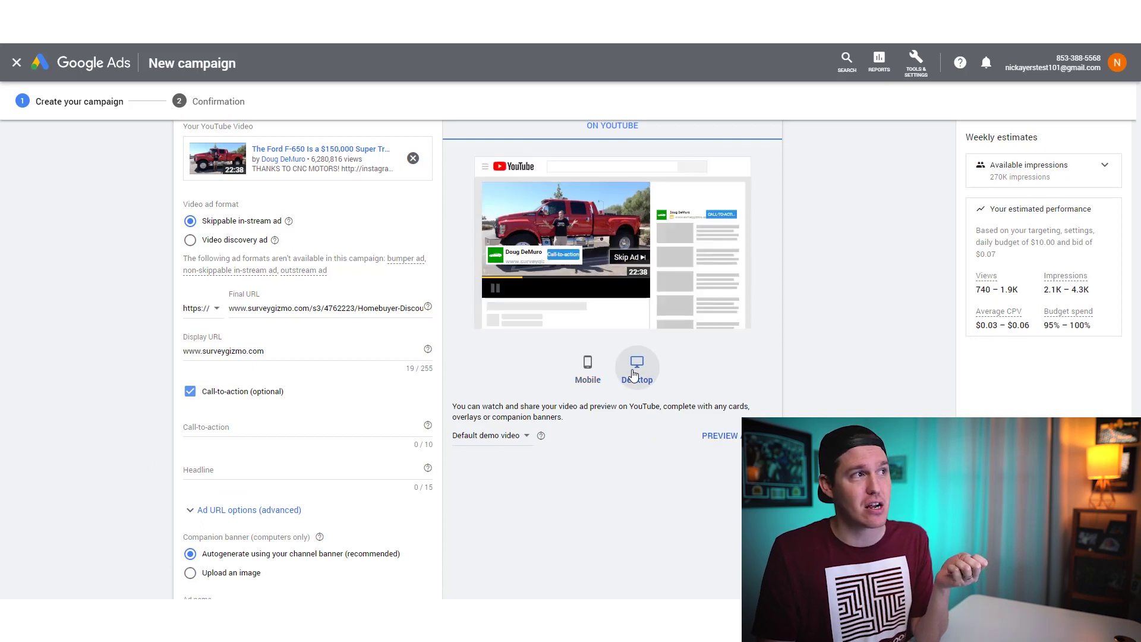
{"action": "left_click", "coordinate": [592, 366]}
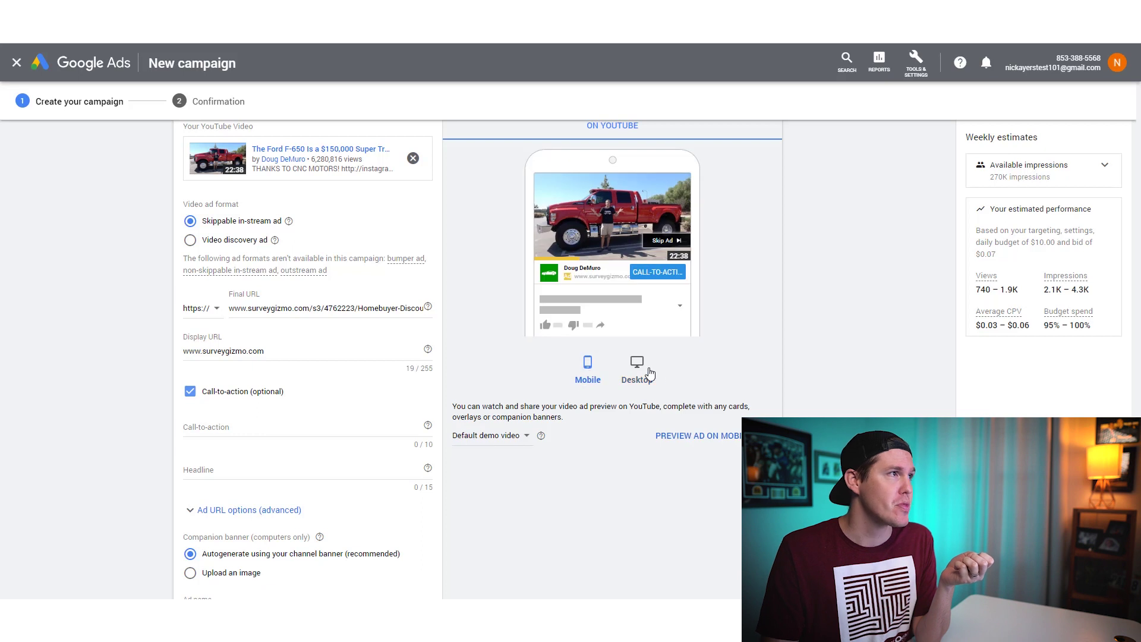
Enter "GET QUOTE" as the ad's call-to-action text.
{"action": "left_click", "coordinate": [212, 429]}
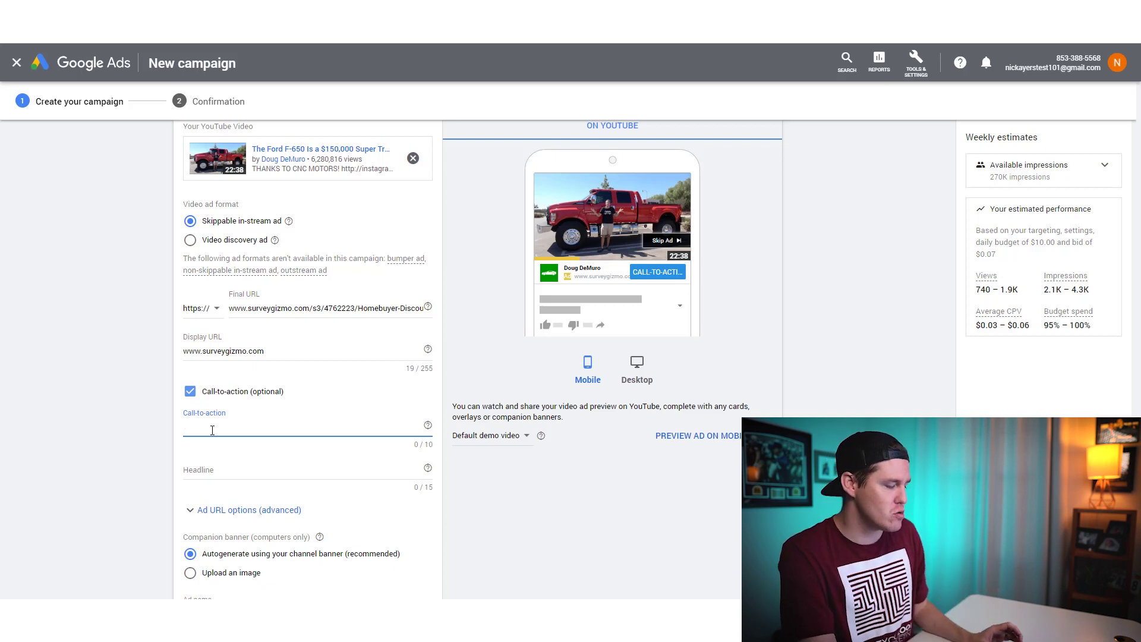
{"action": "key", "text": "Caps_Lock"}
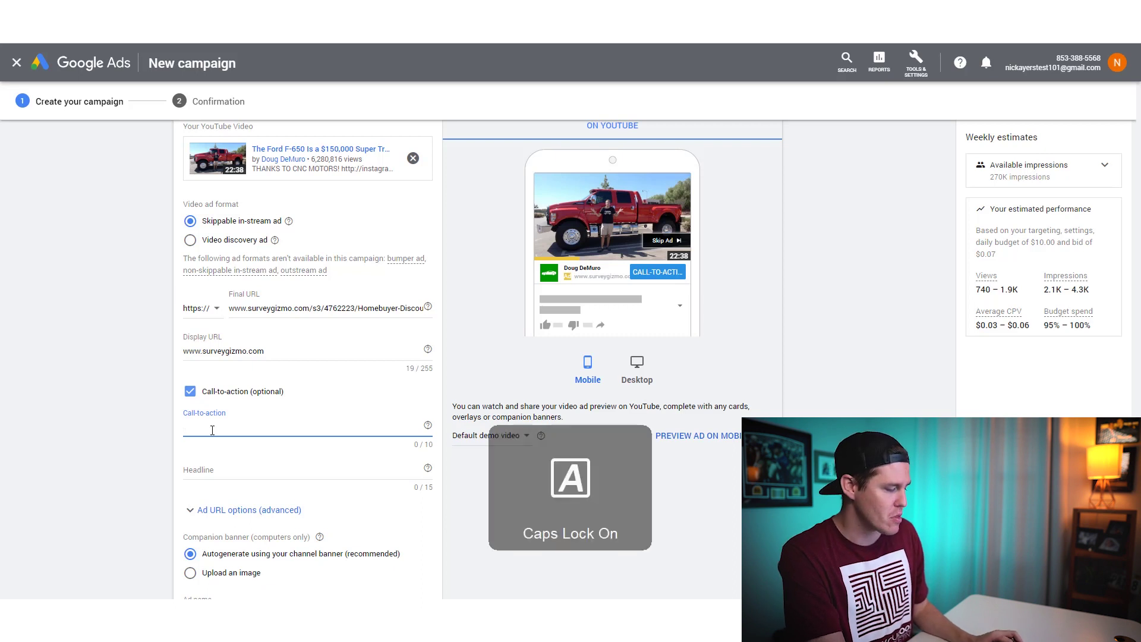
{"action": "type", "text": "GET QUO"}
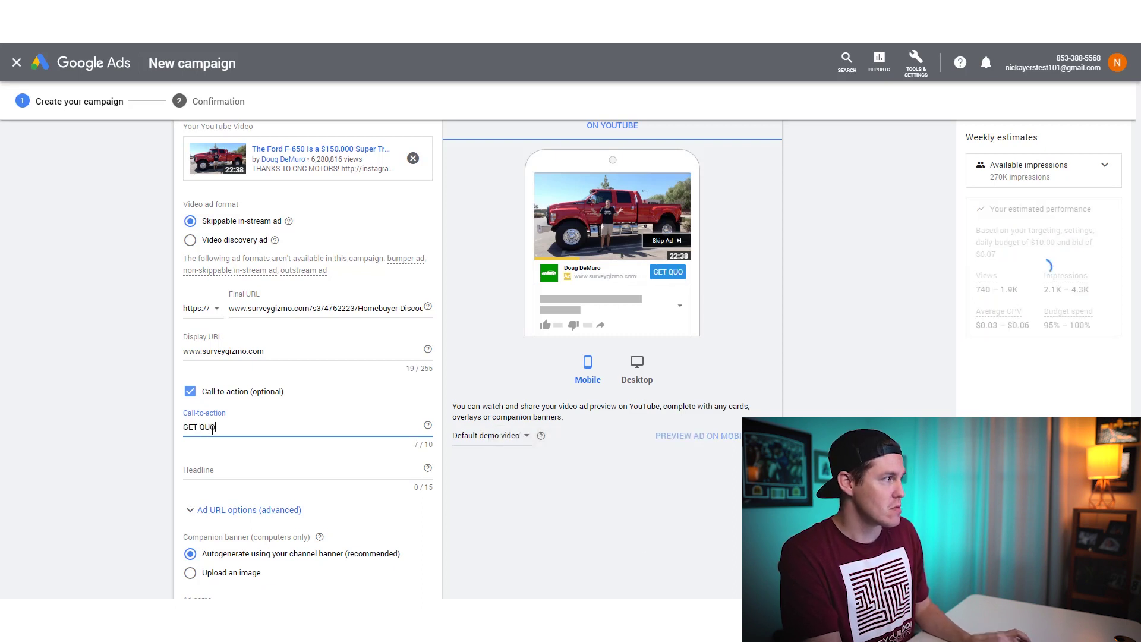
{"action": "type", "text": "TE"}
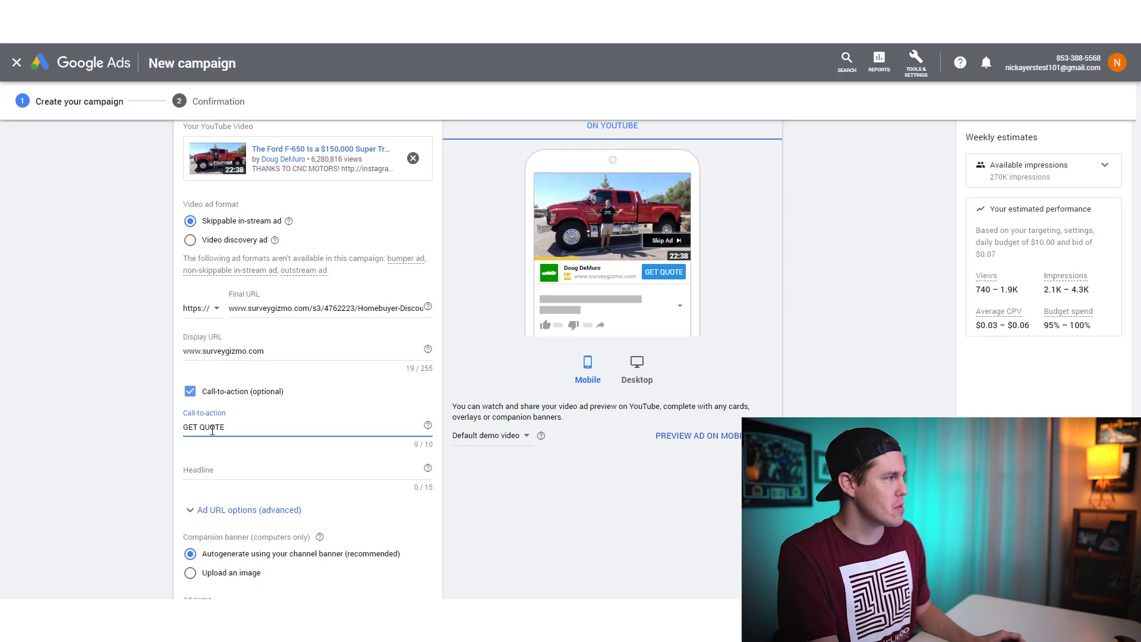
Replace the all-caps call-to-action text with "Get Quote".
{"action": "key", "text": "BackSpace"}
{"action": "key", "text": "BackSpace"}
{"action": "key", "text": "BackSpace"}
{"action": "key", "text": "BackSpace"}
{"action": "key", "text": "BackSpace"}
{"action": "key", "text": "BackSpace"}
{"action": "key", "text": "BackSpace"}
{"action": "key", "text": "BackSpace"}
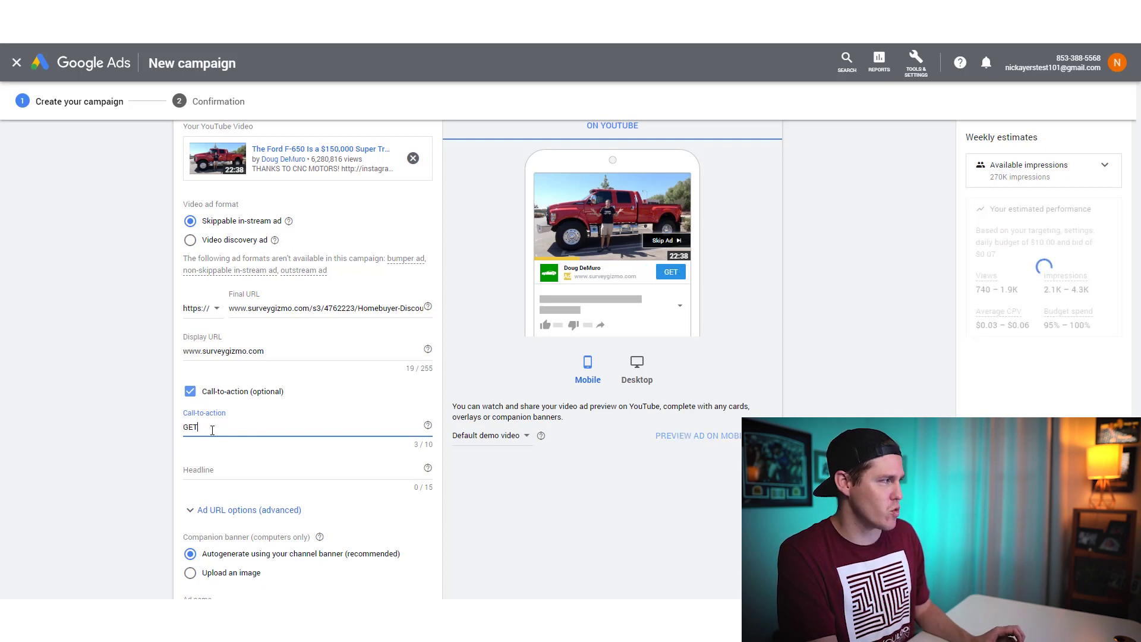
{"action": "key", "text": "Caps_Lock"}
{"action": "type", "text": "et"}
{"action": "key", "text": "Caps_Lock"}
{"action": "type", "text": "Q"}
{"action": "key", "text": "Caps_Lock"}
{"action": "type", "text": "uote"}
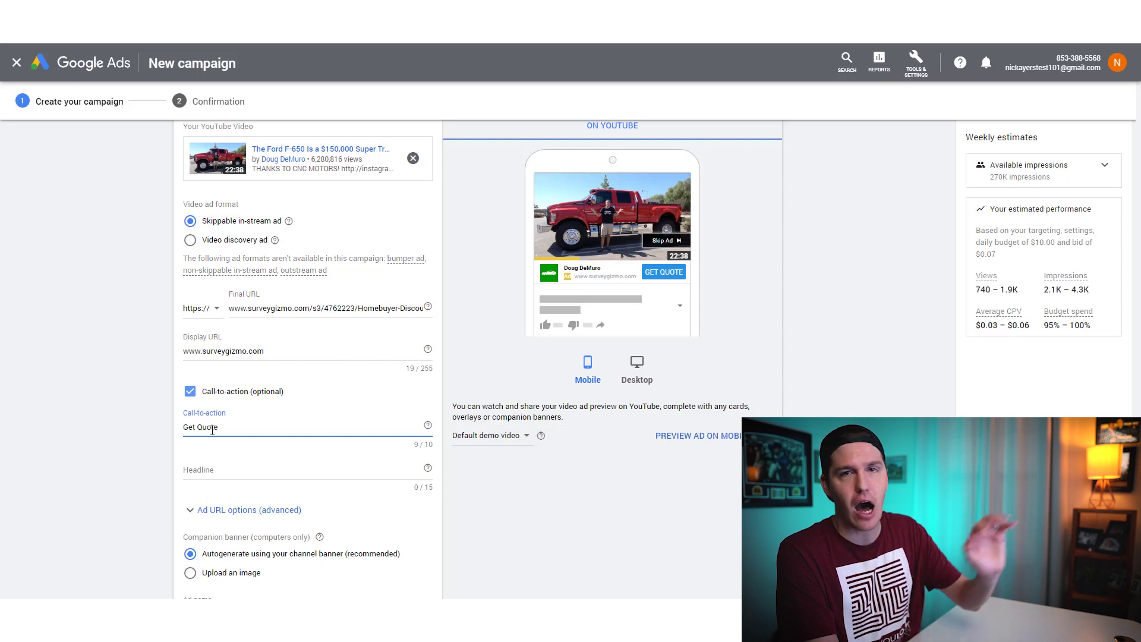
Clear the call-to-action text and set it to "Get quote" with a lowercase q.
{"action": "key", "text": "BackSpace"}
{"action": "key", "text": "BackSpace"}
{"action": "key", "text": "BackSpace"}
{"action": "key", "text": "BackSpace"}
{"action": "key", "text": "BackSpace"}
{"action": "key", "text": "BackSpace"}
{"action": "key", "text": "BackSpace"}
{"action": "key", "text": "BackSpace"}
{"action": "key", "text": "BackSpace"}
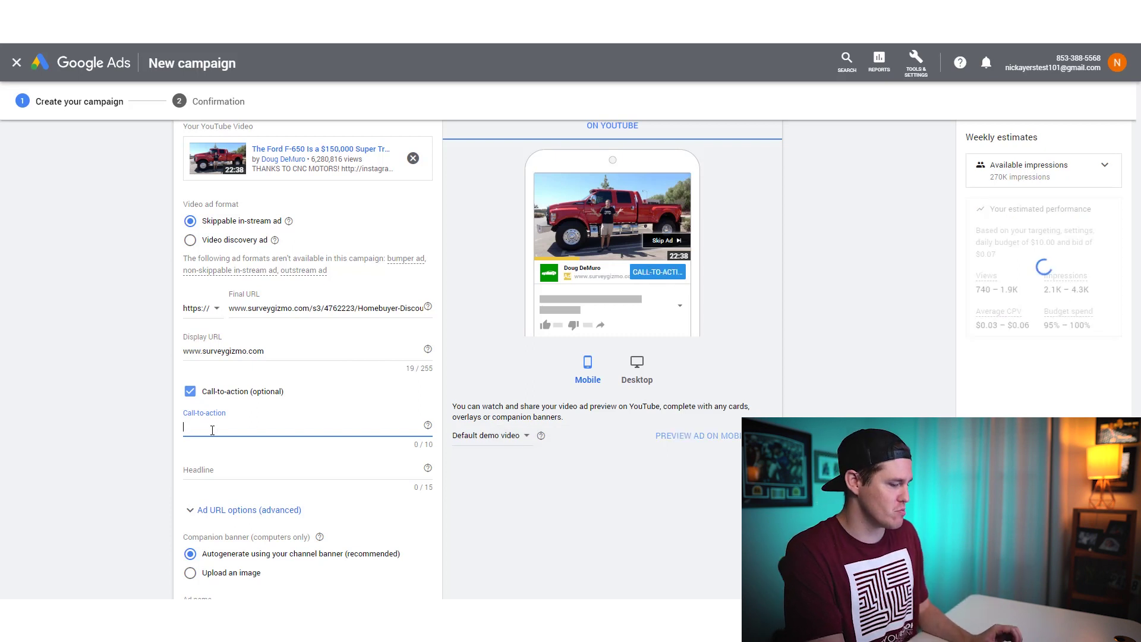
{"action": "key", "text": "Caps_Lock"}
{"action": "type", "text": "G"}
{"action": "key", "text": "Caps_Lock"}
{"action": "type", "text": "et quote"}
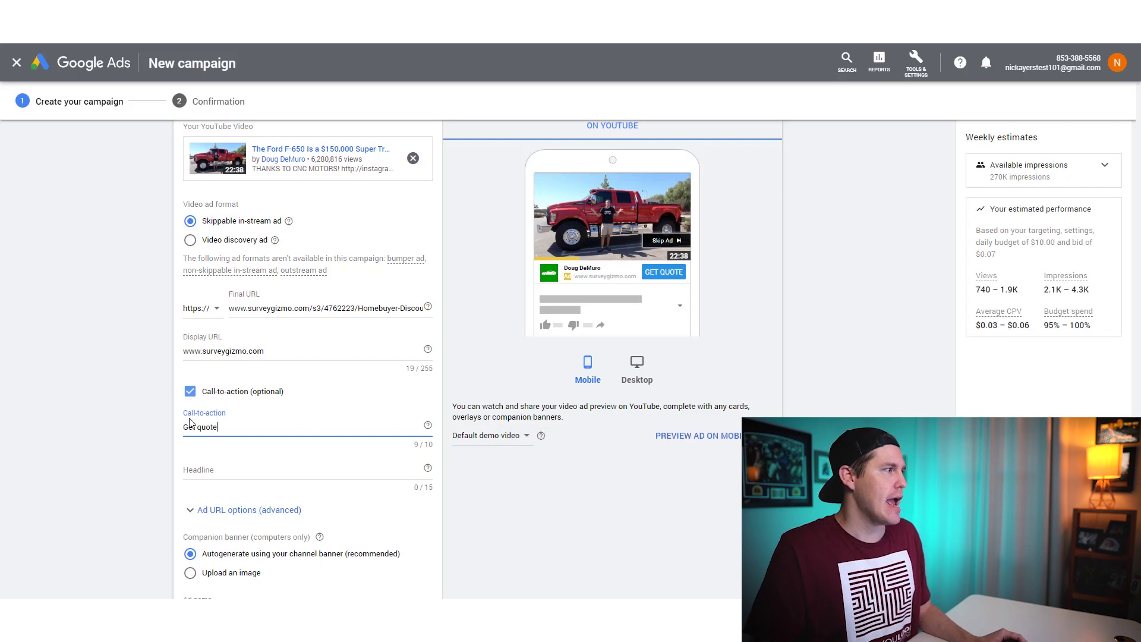
Set the call-to-action headline to "Get mortgage".
{"action": "left_click", "coordinate": [242, 479]}
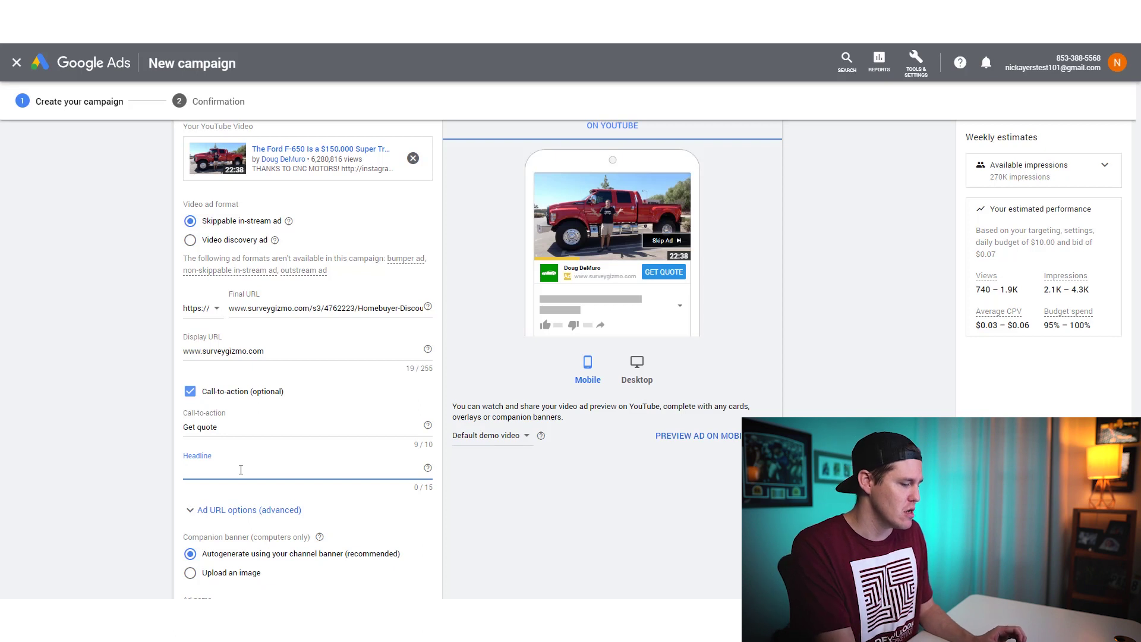
{"action": "key", "text": "Caps_Lock"}
{"action": "type", "text": "G"}
{"action": "key", "text": "Caps_Lock"}
{"action": "type", "text": "et mortgage"}
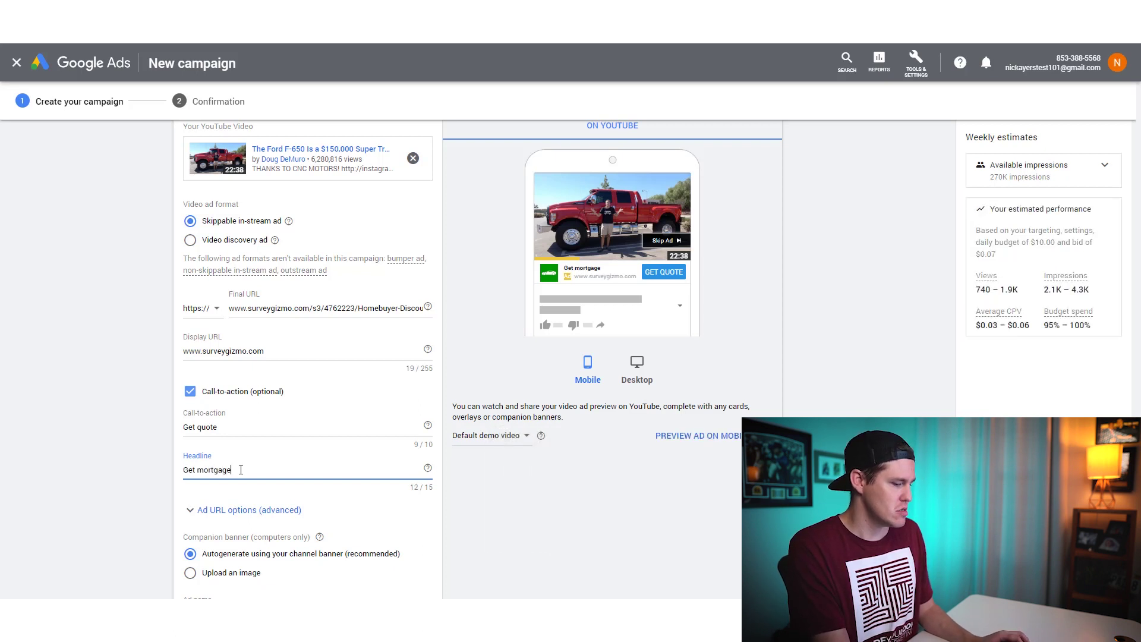
{"action": "type", "text": " now"}
{"action": "key", "text": "BackSpace"}
{"action": "key", "text": "BackSpace"}
{"action": "key", "text": "BackSpace"}
{"action": "key", "text": "BackSpace"}
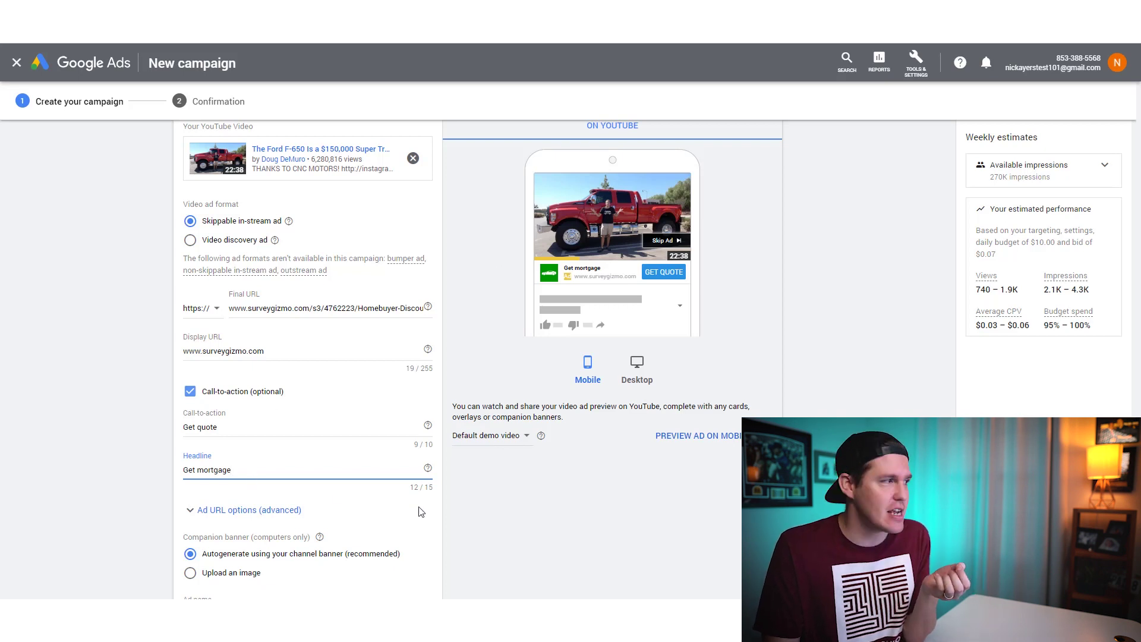
{"action": "scroll", "coordinate": [419, 512], "scroll_direction": "down", "scroll_amount": 2}
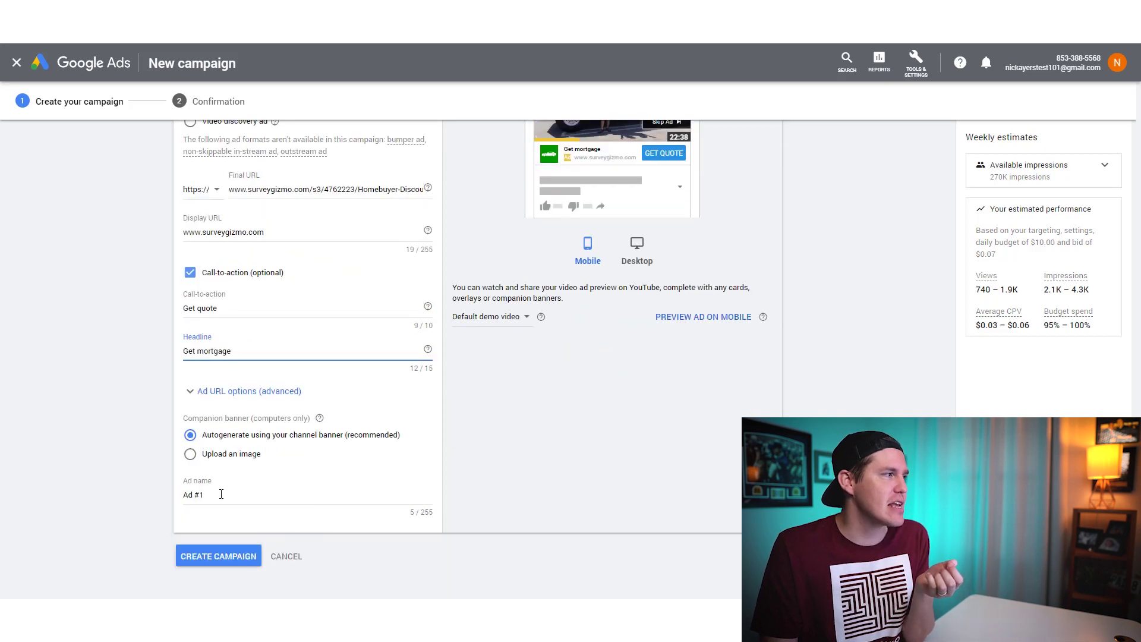
{"action": "left_click_drag", "start_coordinate": [221, 494], "coordinate": [131, 491]}
{"action": "left_click", "coordinate": [95, 477]}
{"action": "scroll", "coordinate": [104, 472], "scroll_direction": "up", "scroll_amount": 2}
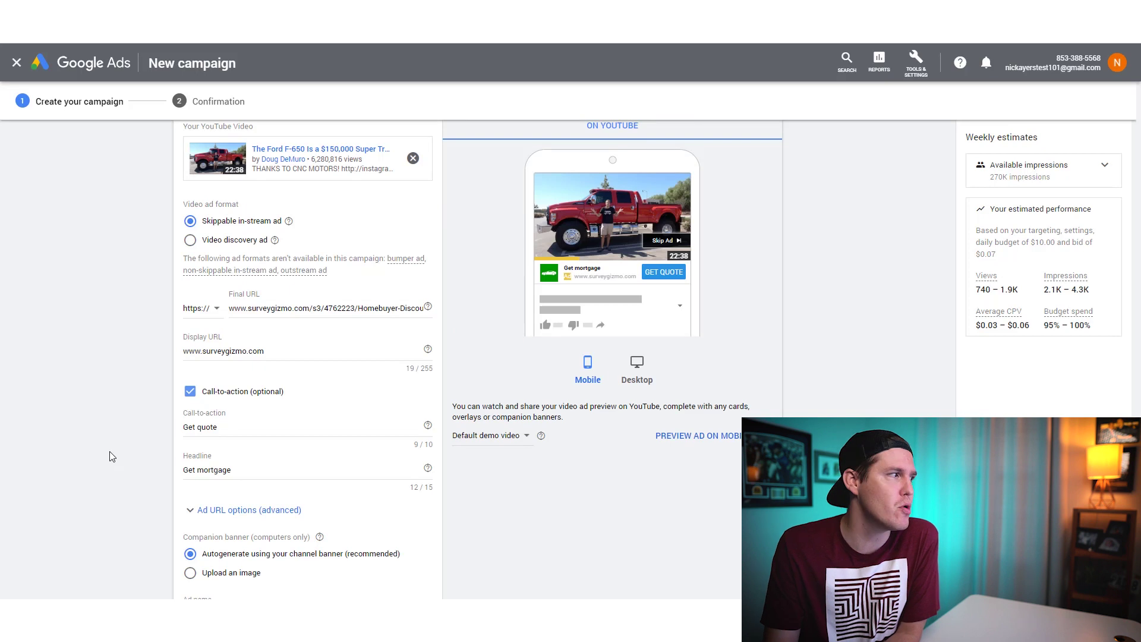
Set the companion banner to use an uploaded image and show the ad's desktop preview.
{"action": "scroll", "coordinate": [156, 493], "scroll_direction": "down", "scroll_amount": 1}
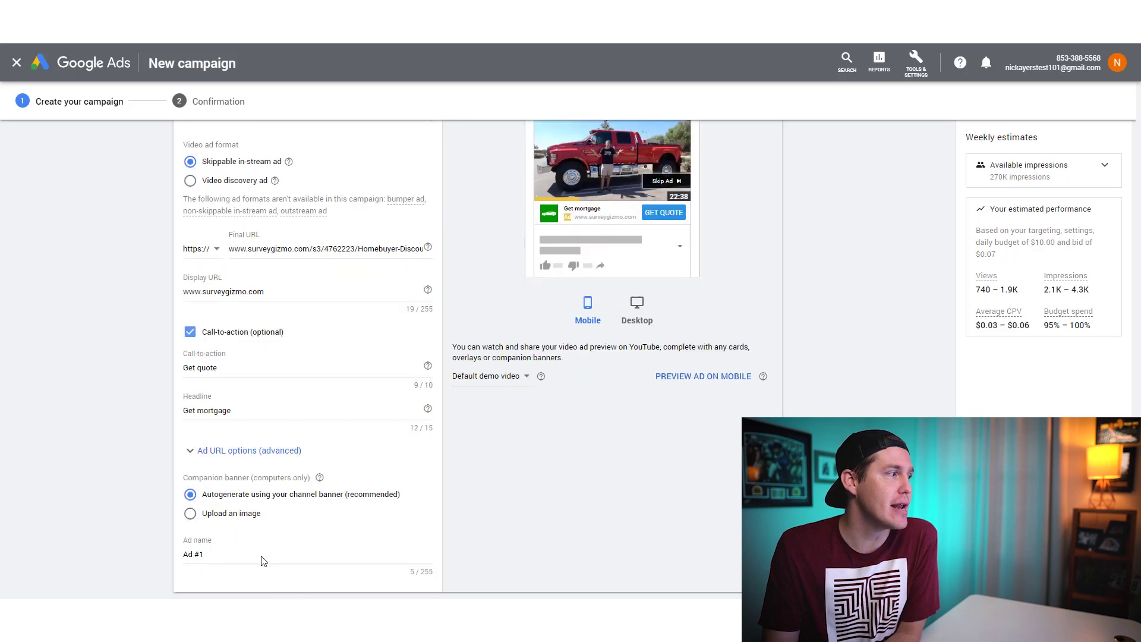
{"action": "left_click", "coordinate": [251, 513]}
{"action": "scroll", "coordinate": [653, 416], "scroll_direction": "up", "scroll_amount": 2}
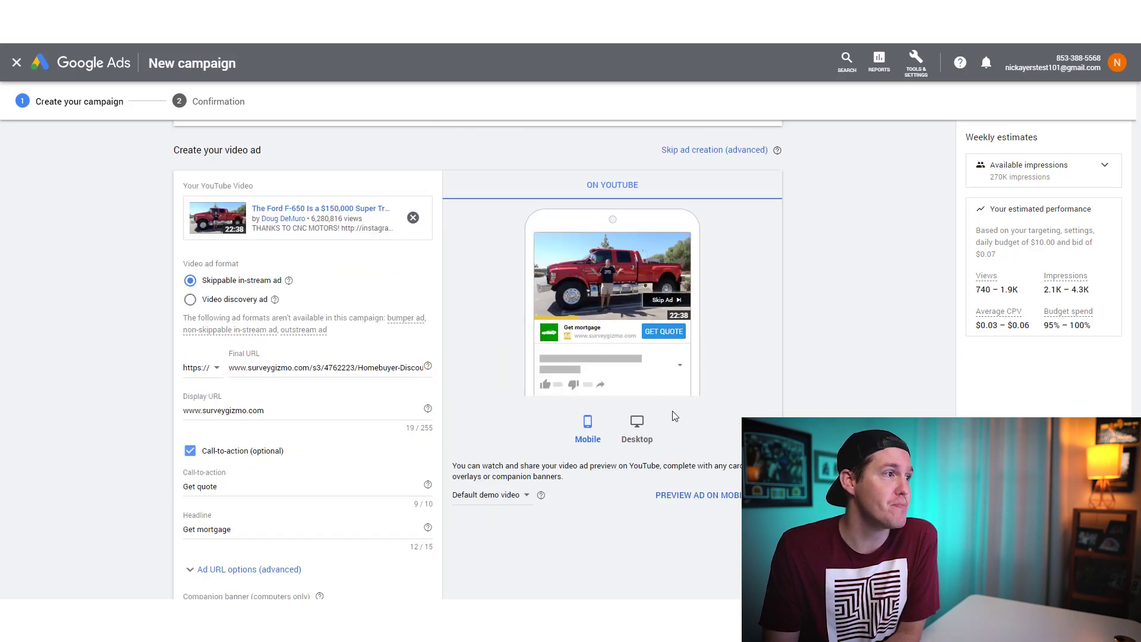
{"action": "left_click", "coordinate": [627, 429]}
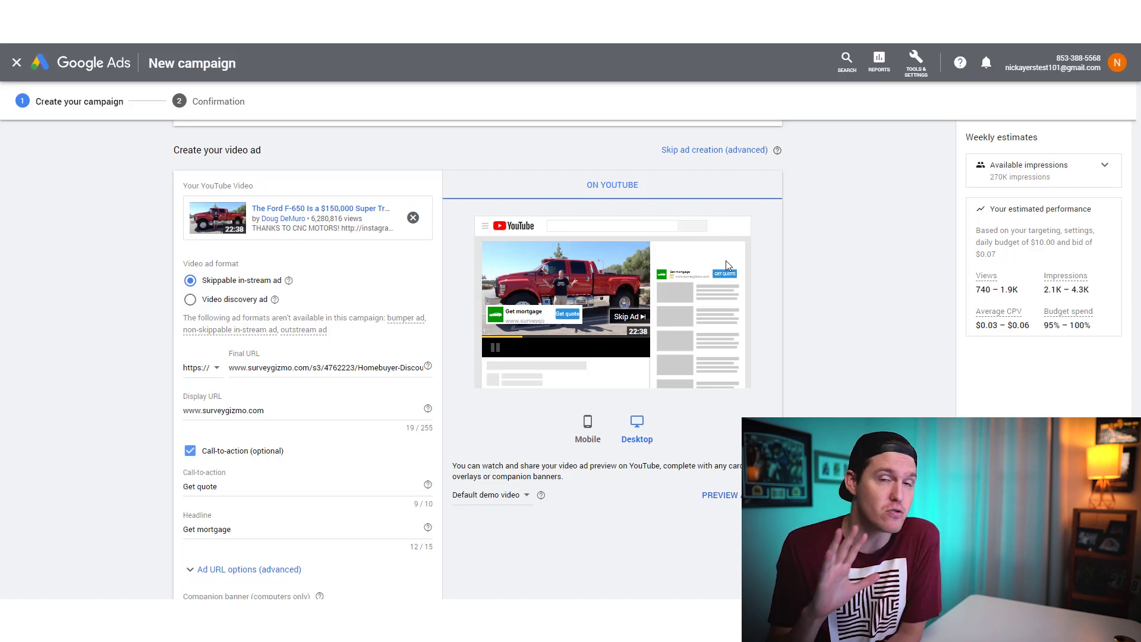
Check the already uploaded images available for the companion banner and close the image selection.
{"action": "scroll", "coordinate": [725, 260], "scroll_direction": "down", "scroll_amount": 3}
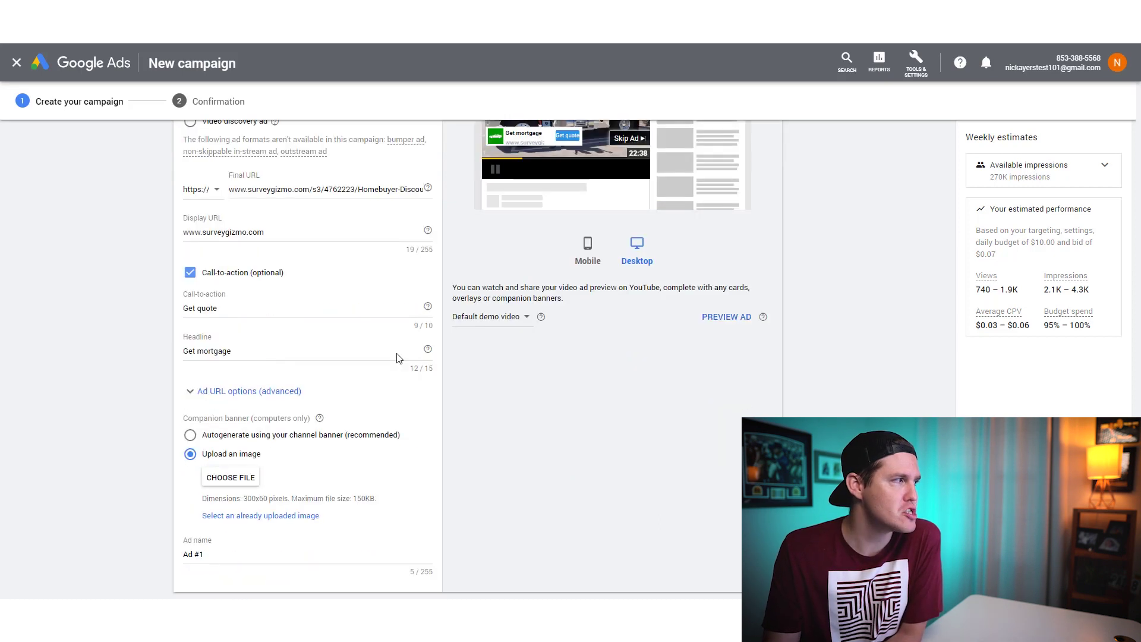
{"action": "left_click", "coordinate": [246, 516]}
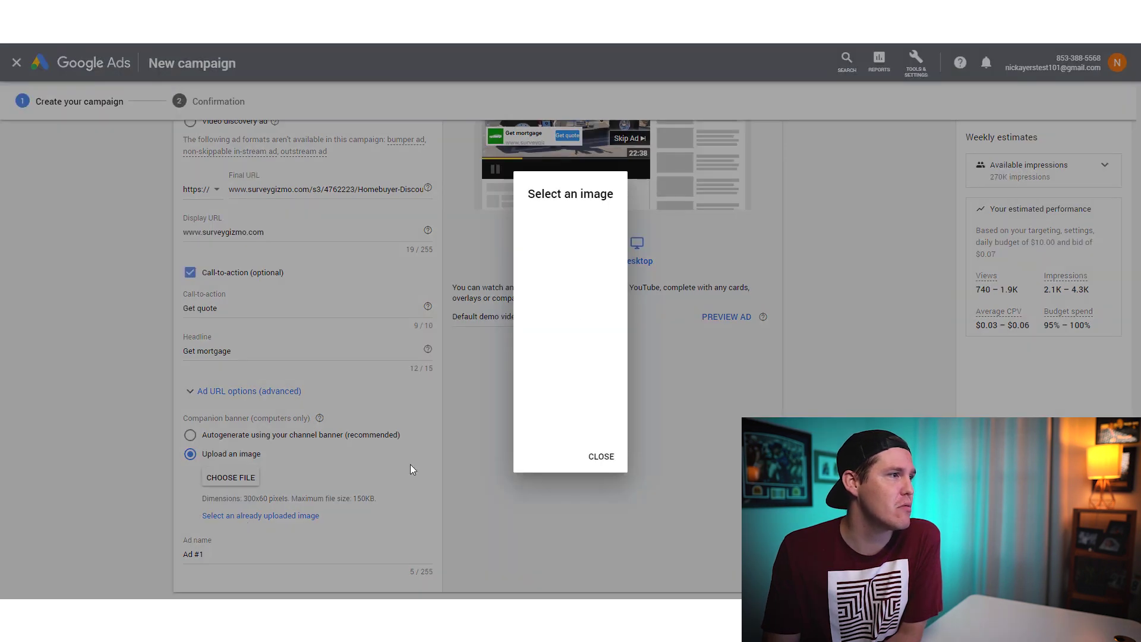
{"action": "left_click", "coordinate": [601, 457]}
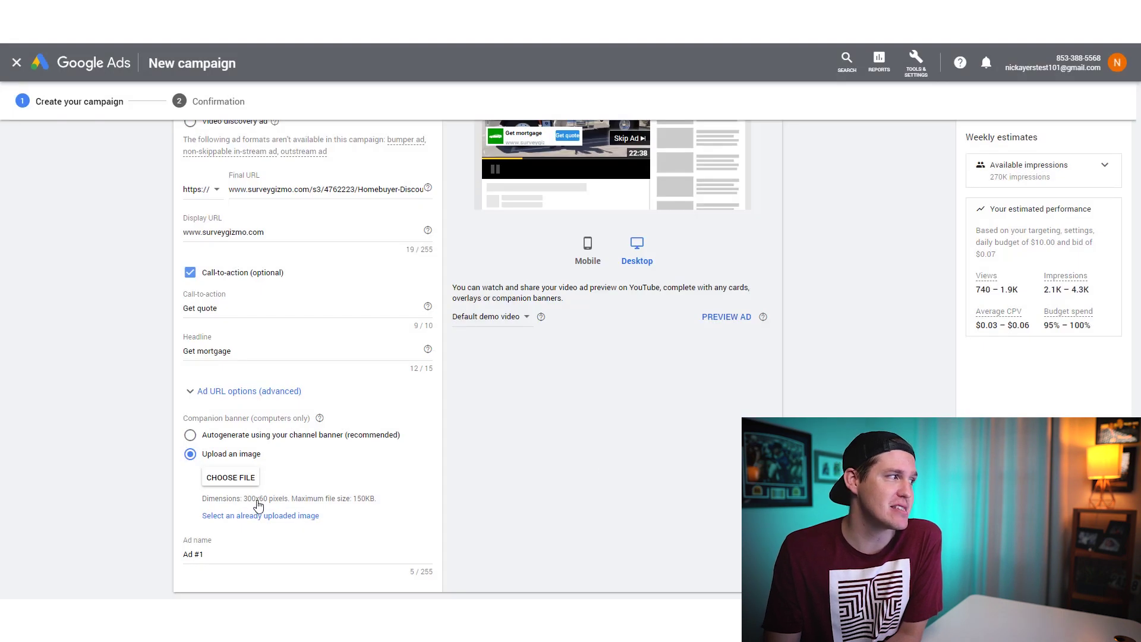
Examine the ad's mobile preview and review the video ad settings down to the ad name.
{"action": "scroll", "coordinate": [517, 511], "scroll_direction": "up", "scroll_amount": 1}
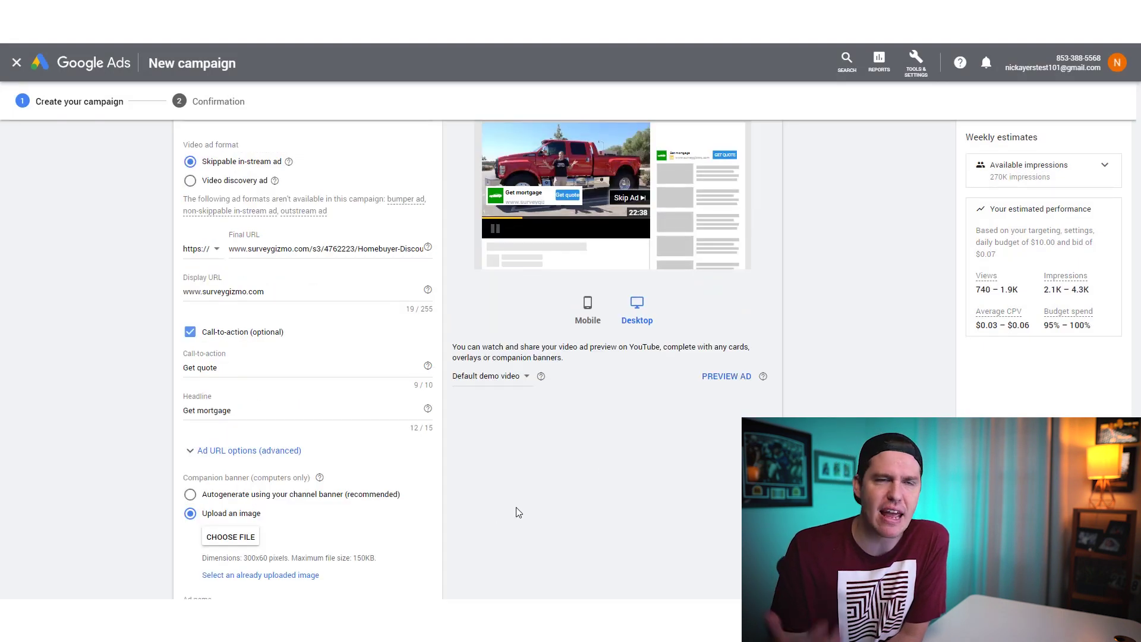
{"action": "scroll", "coordinate": [589, 561], "scroll_direction": "up", "scroll_amount": 2}
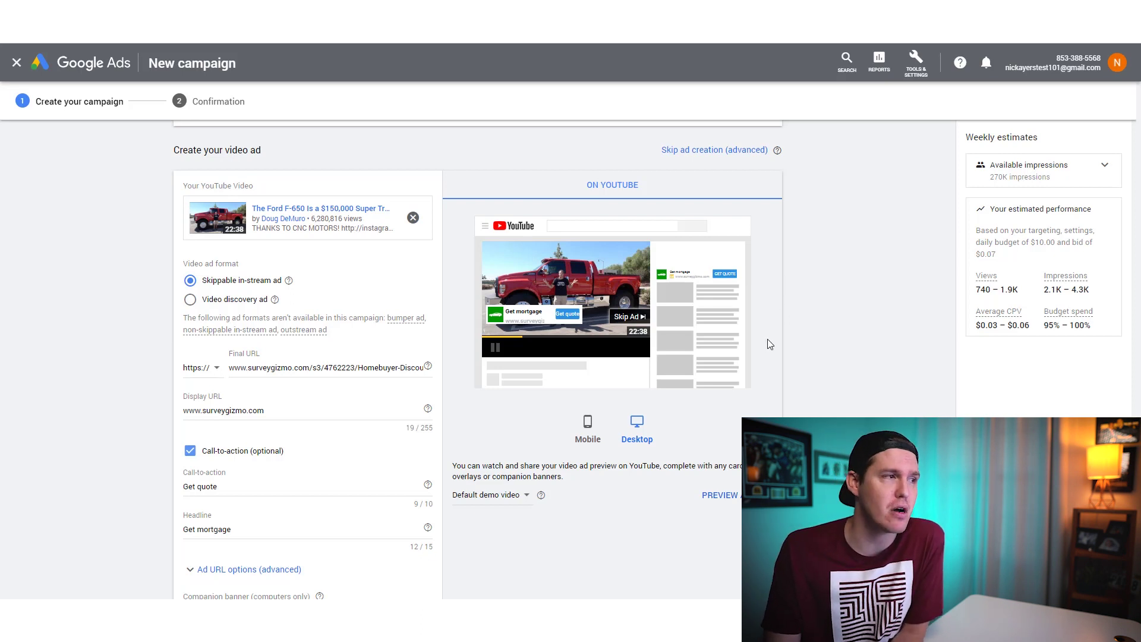
{"action": "left_click", "coordinate": [595, 437]}
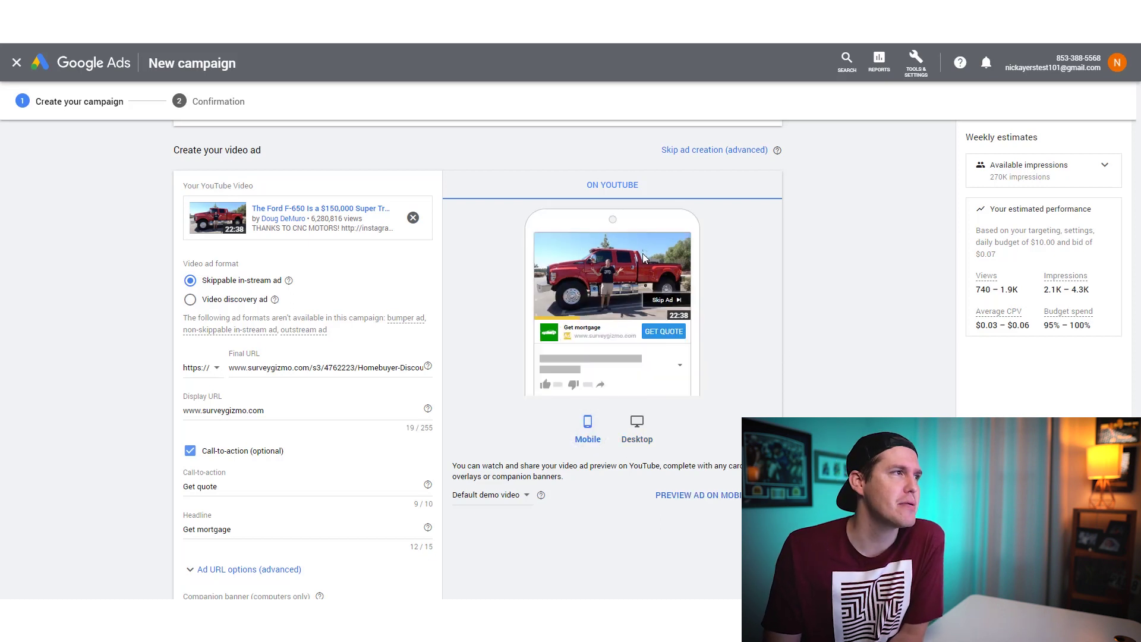
{"action": "scroll", "coordinate": [485, 263], "scroll_direction": "down", "scroll_amount": 1}
{"action": "scroll", "coordinate": [321, 499], "scroll_direction": "down", "scroll_amount": 1}
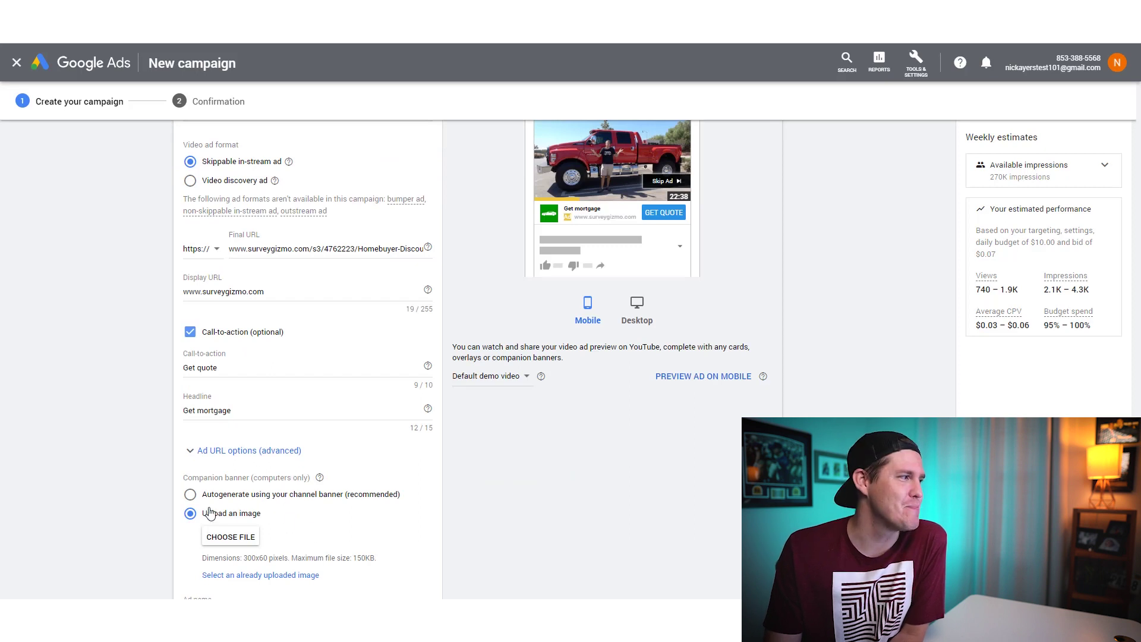
{"action": "scroll", "coordinate": [146, 512], "scroll_direction": "down", "scroll_amount": 1}
{"action": "scroll", "coordinate": [150, 519], "scroll_direction": "down", "scroll_amount": 1}
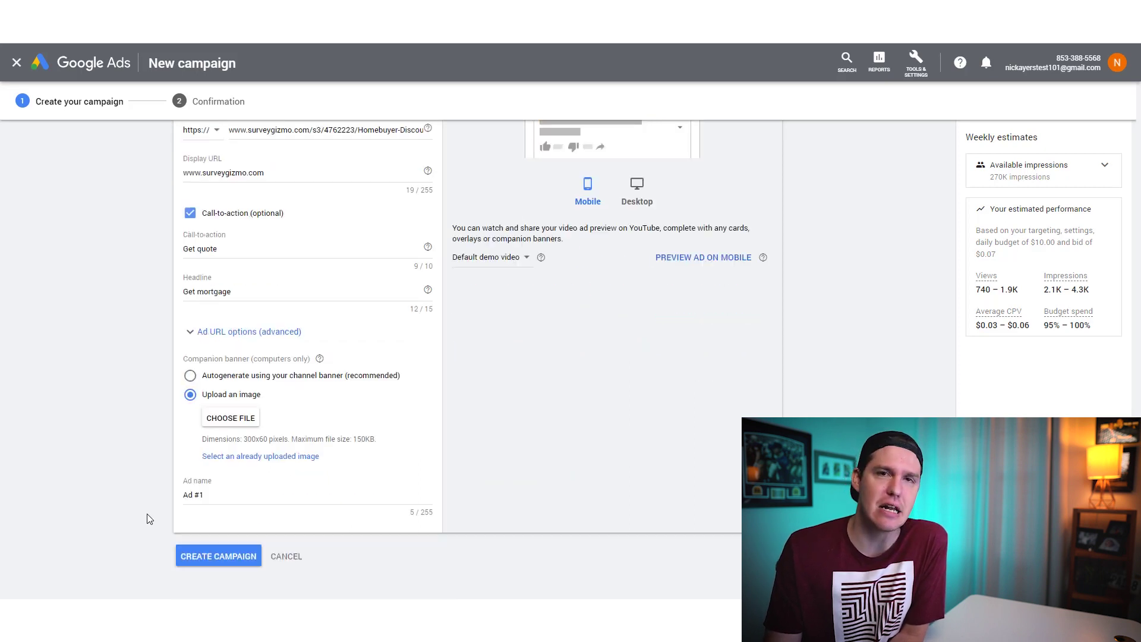
{"action": "scroll", "coordinate": [147, 515], "scroll_direction": "up", "scroll_amount": 6}
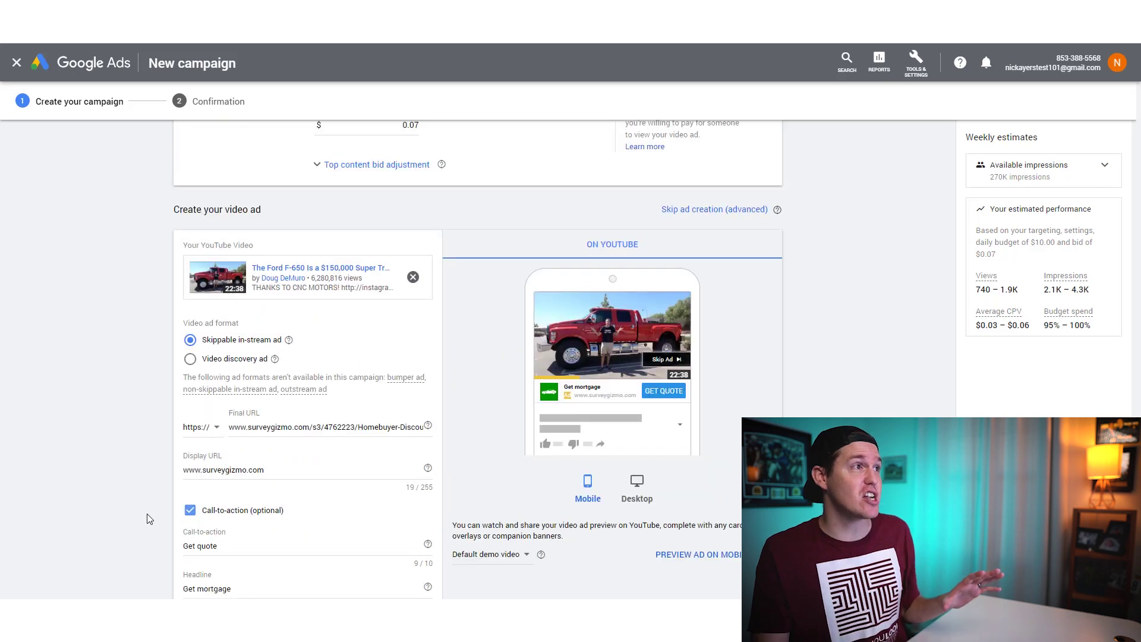
{"action": "scroll", "coordinate": [149, 520], "scroll_direction": "down", "scroll_amount": 6}
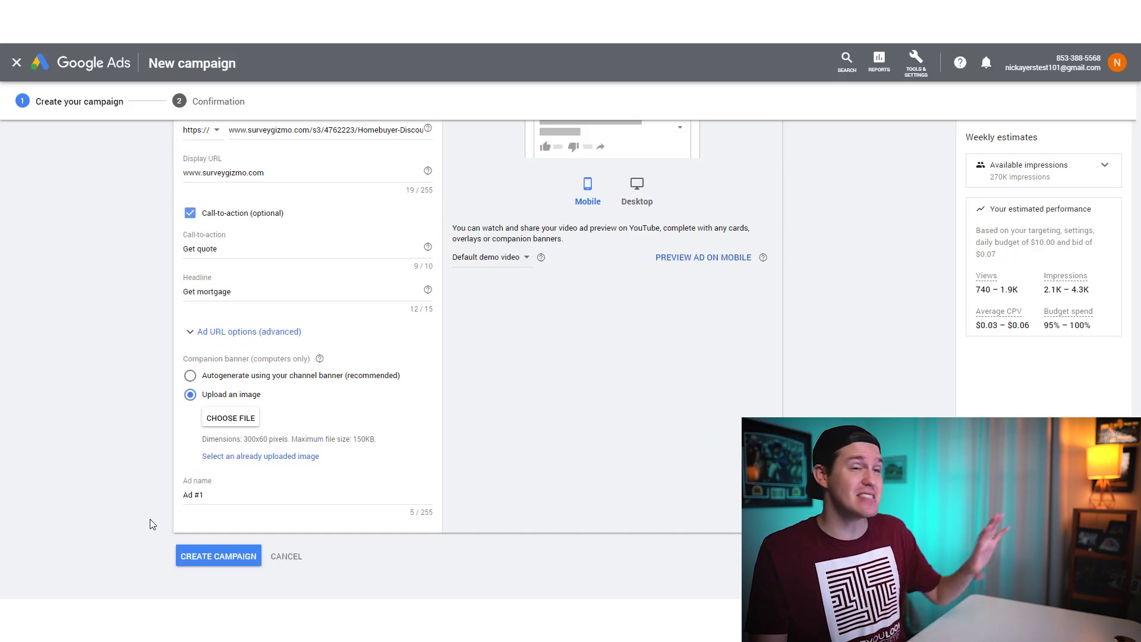
Set the companion banner to autogenerate using the channel banner, create the campaign and continue to it.
{"action": "left_click", "coordinate": [225, 559]}
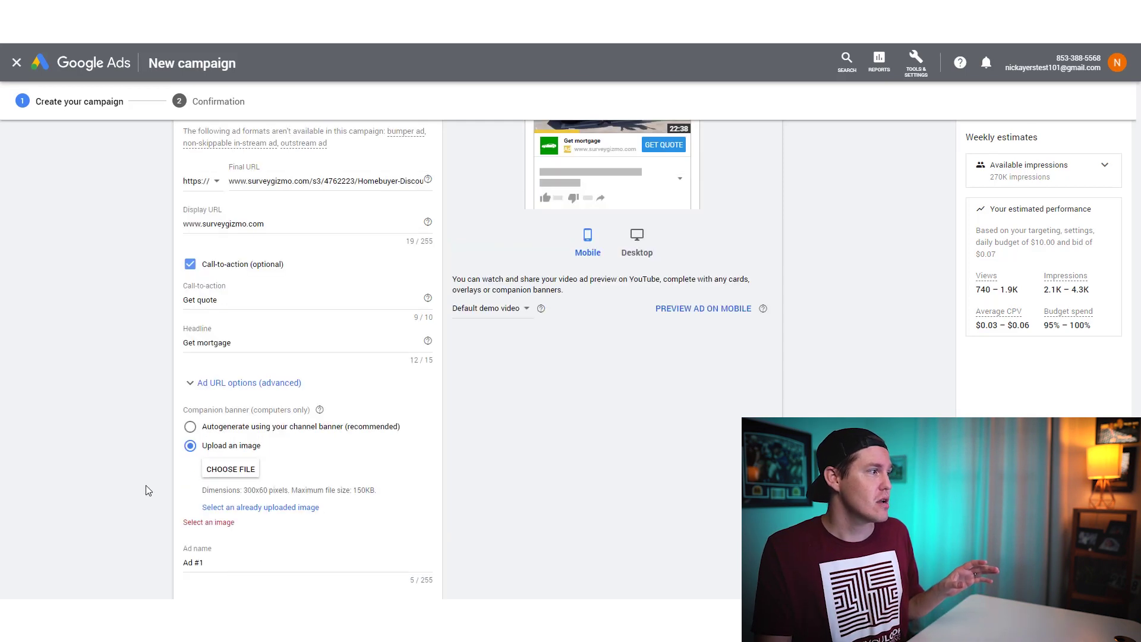
{"action": "left_click", "coordinate": [189, 428]}
{"action": "left_click", "coordinate": [211, 563]}
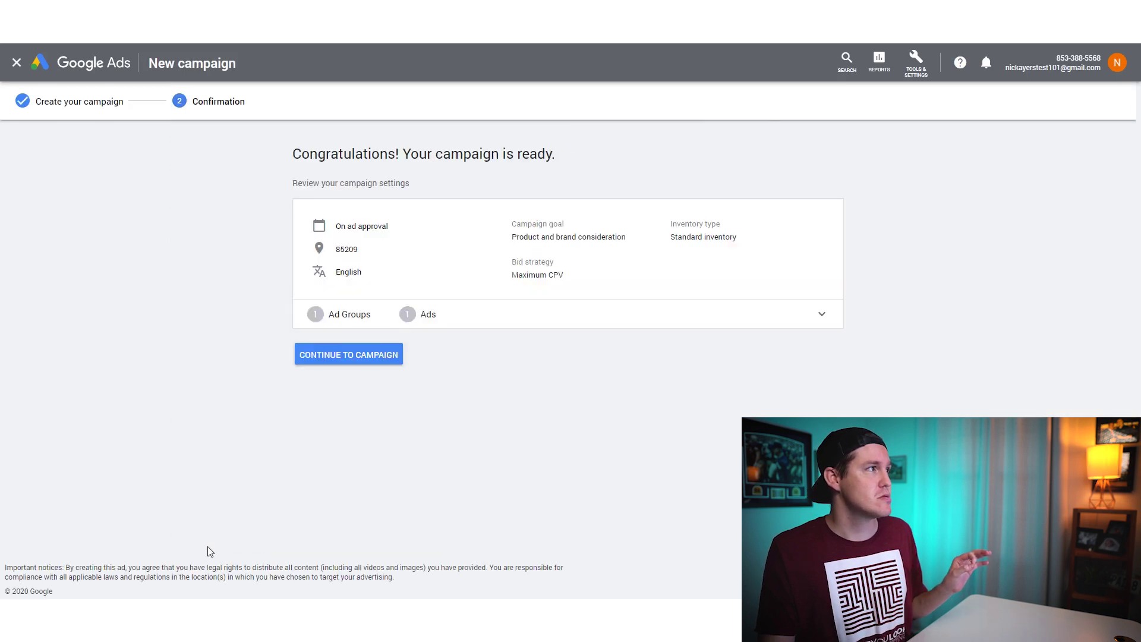
{"action": "left_click", "coordinate": [352, 364]}
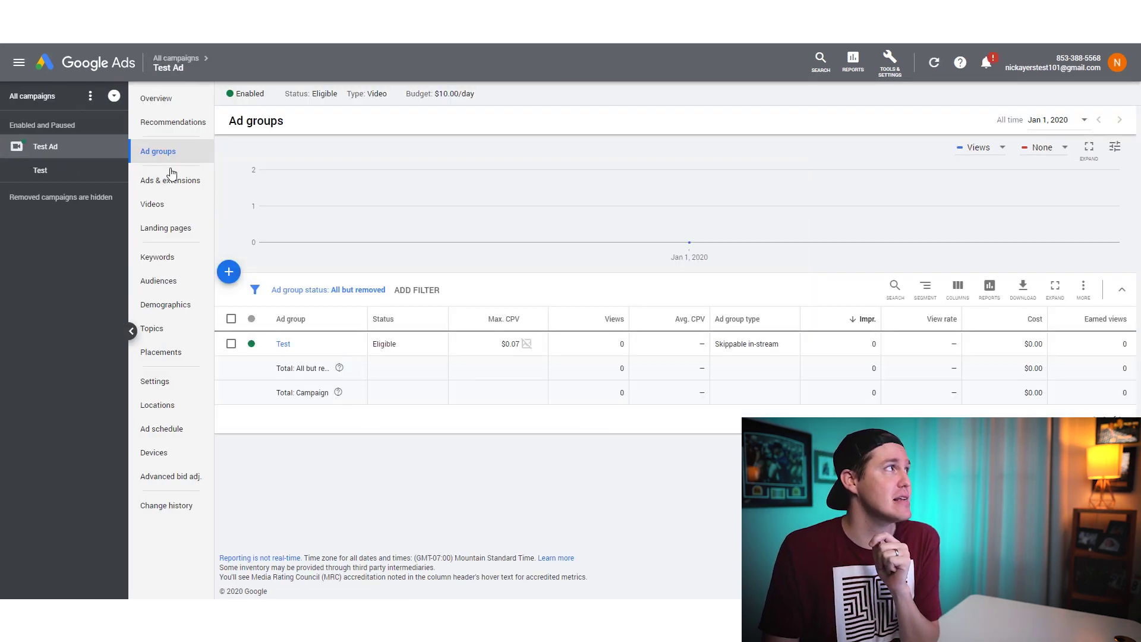
Open the Test Ad campaign from the list of all campaigns and view its ads and extensions.
{"action": "left_click", "coordinate": [176, 58]}
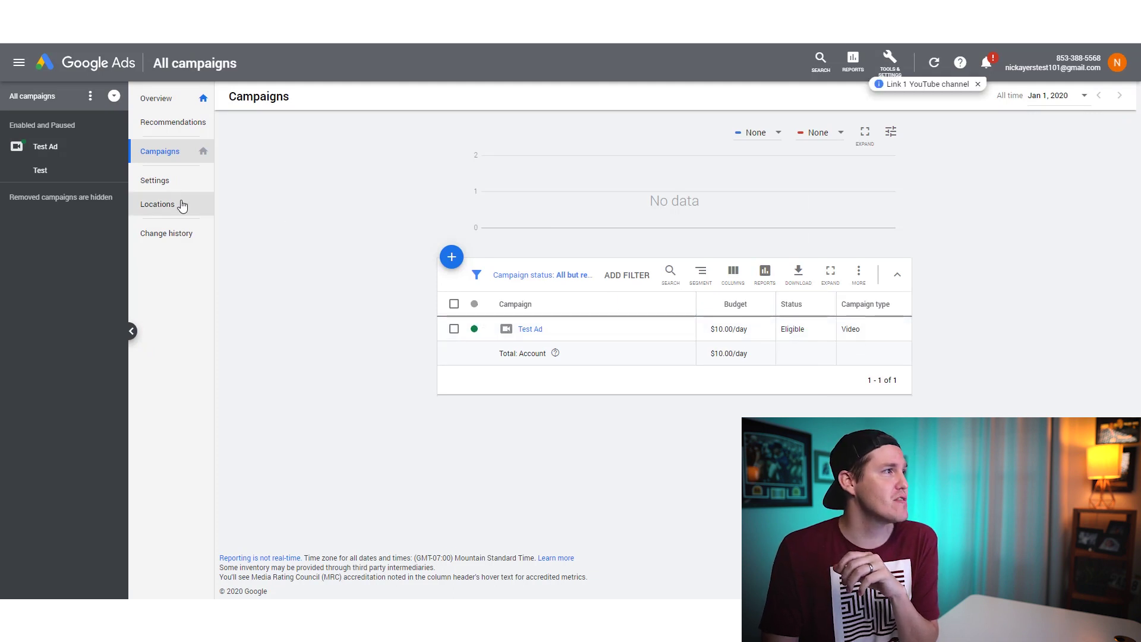
{"action": "left_click", "coordinate": [530, 330]}
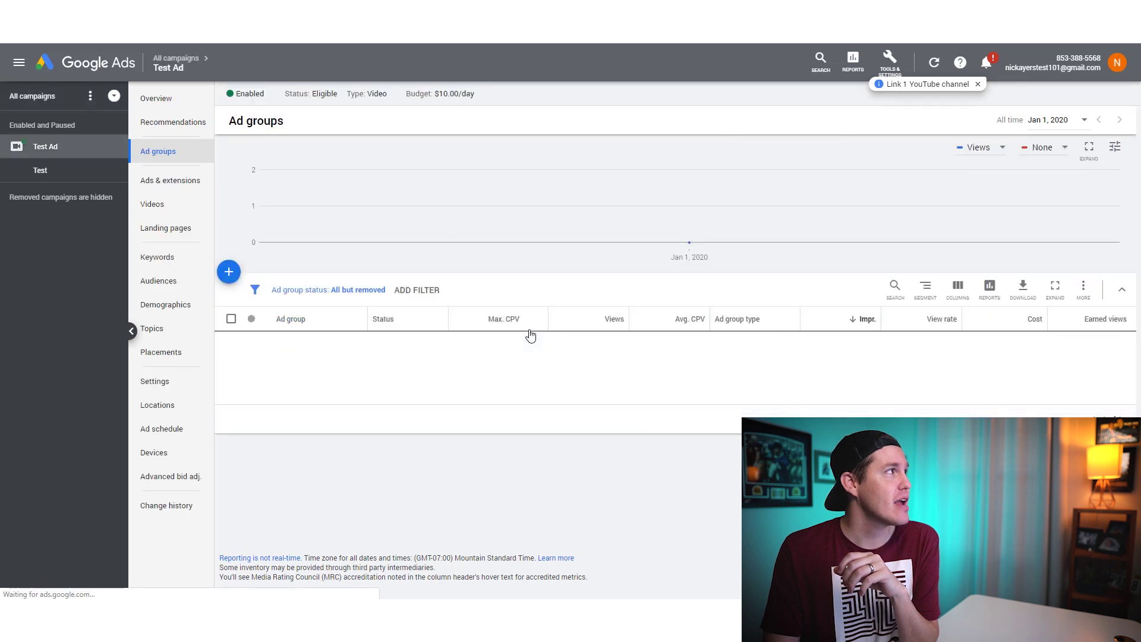
{"action": "left_click", "coordinate": [176, 186]}
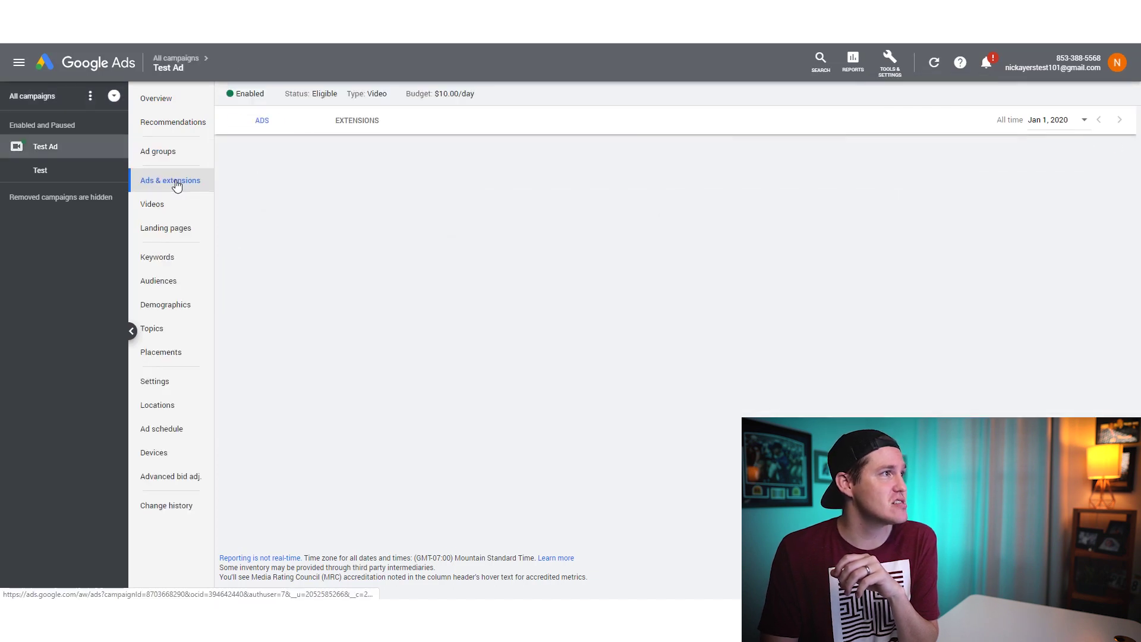